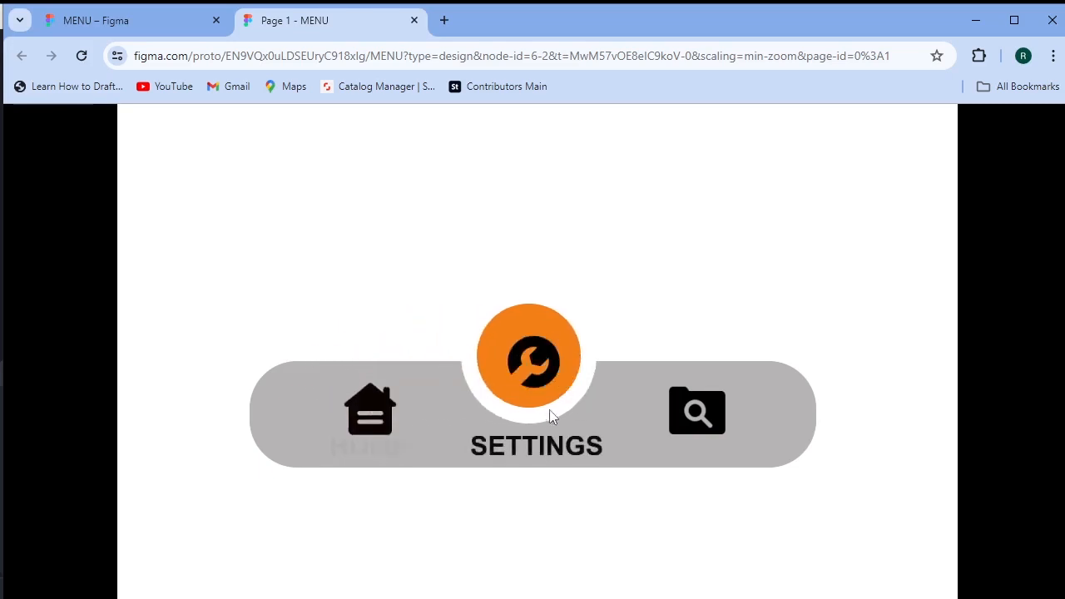
# Step: Try out the icons in the finished menu prototype and close its preview
pyautogui.click(699, 414)
pyautogui.click(508, 406)
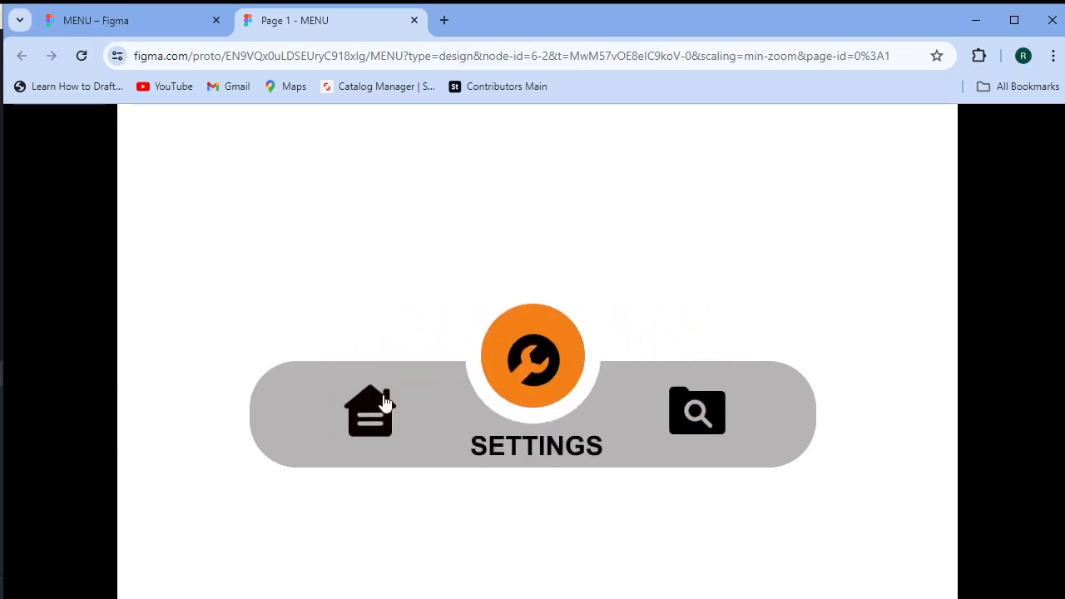
pyautogui.hotkey('ctrl', 'w')
# Step: Draw a new frame about 1010 px wide on the empty canvas
pyautogui.click(117, 128)
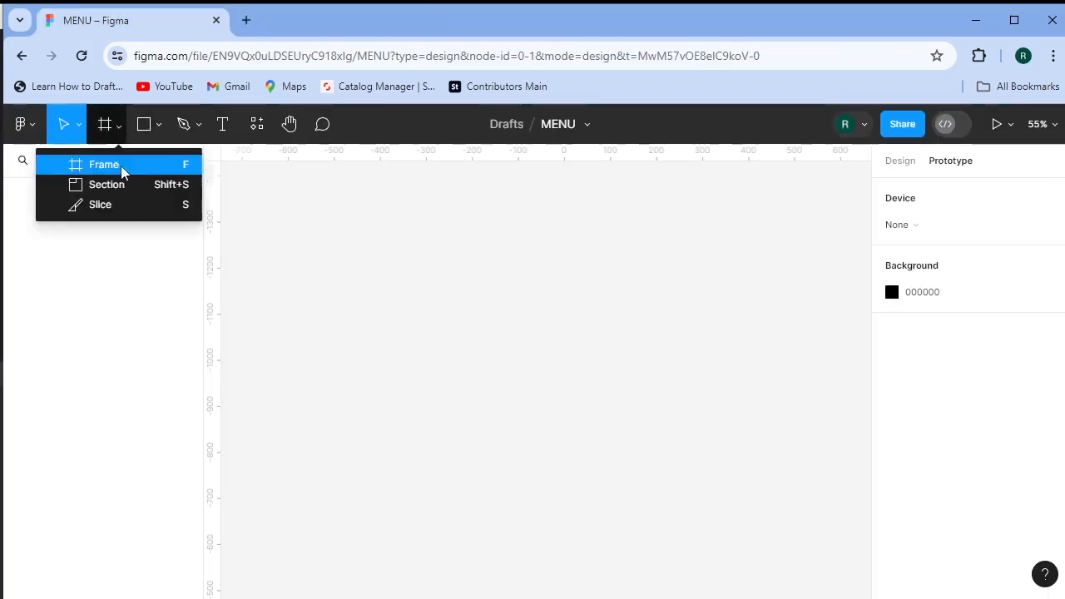
pyautogui.click(58, 167)
pyautogui.moveTo(295, 178); pyautogui.dragTo(759, 588)
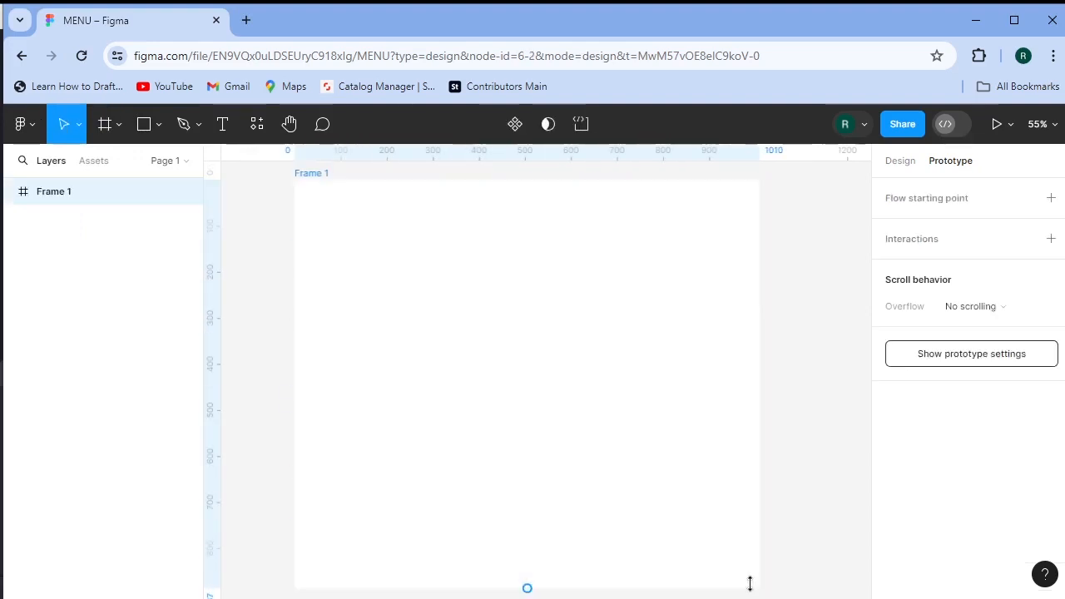
# Step: Draw a horizontal rectangle about 681 × 141 px near the frame's upper edge
pyautogui.click(155, 125)
pyautogui.click(162, 171)
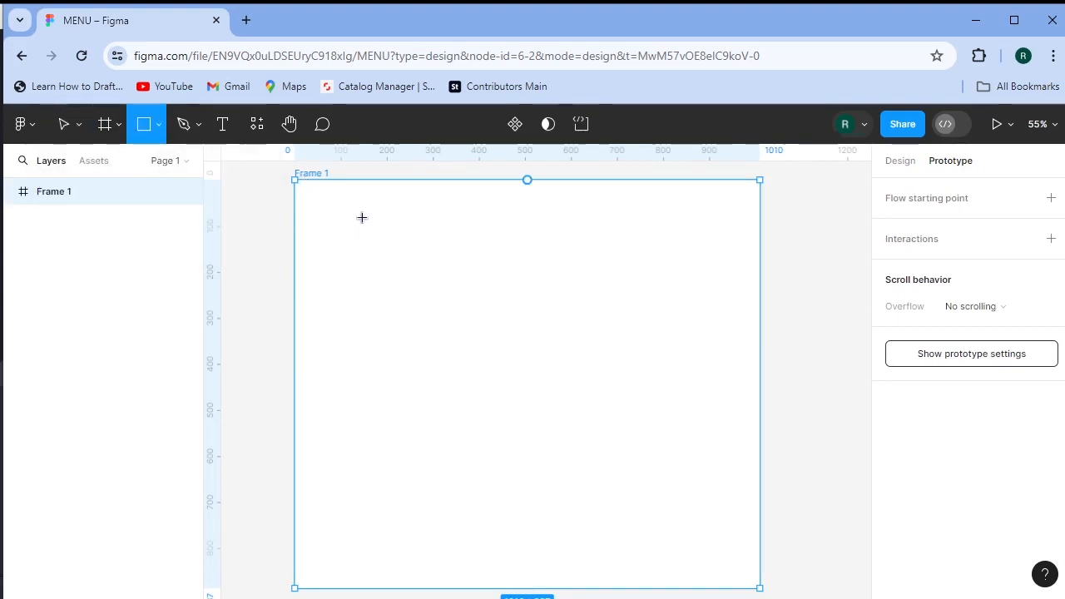
pyautogui.moveTo(362, 217); pyautogui.dragTo(674, 282)
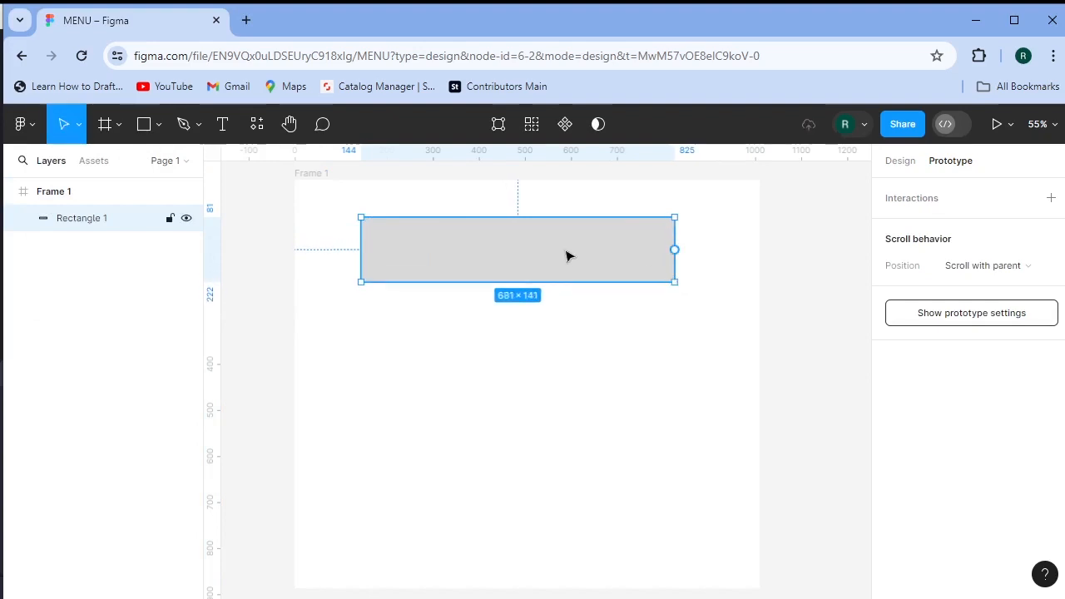
pyautogui.click(672, 391)
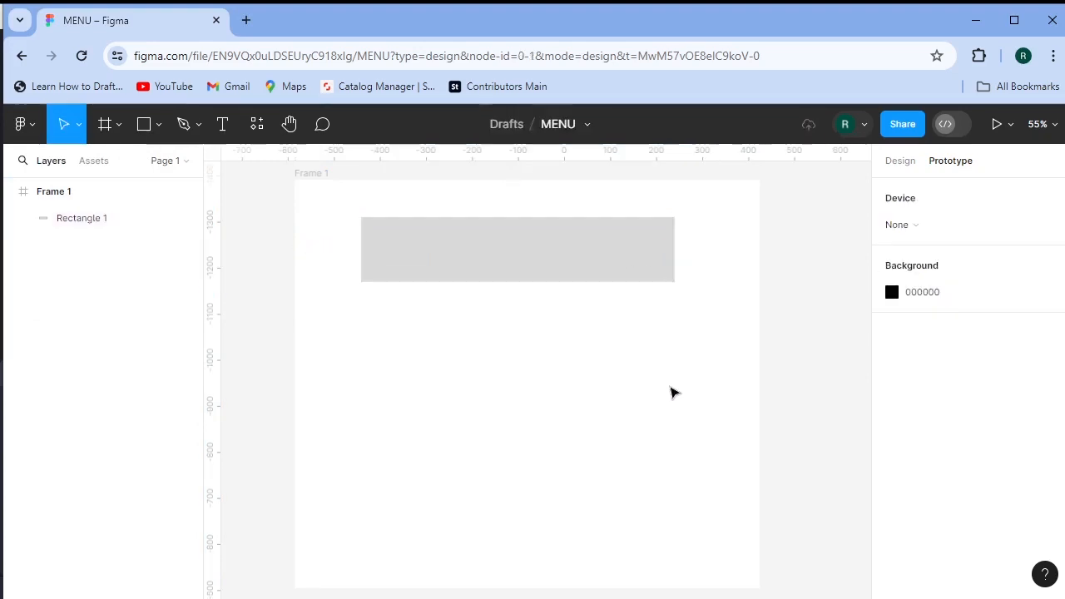
# Step: Change the rectangle's fill to the darker grey B7B4B4
pyautogui.click(554, 247)
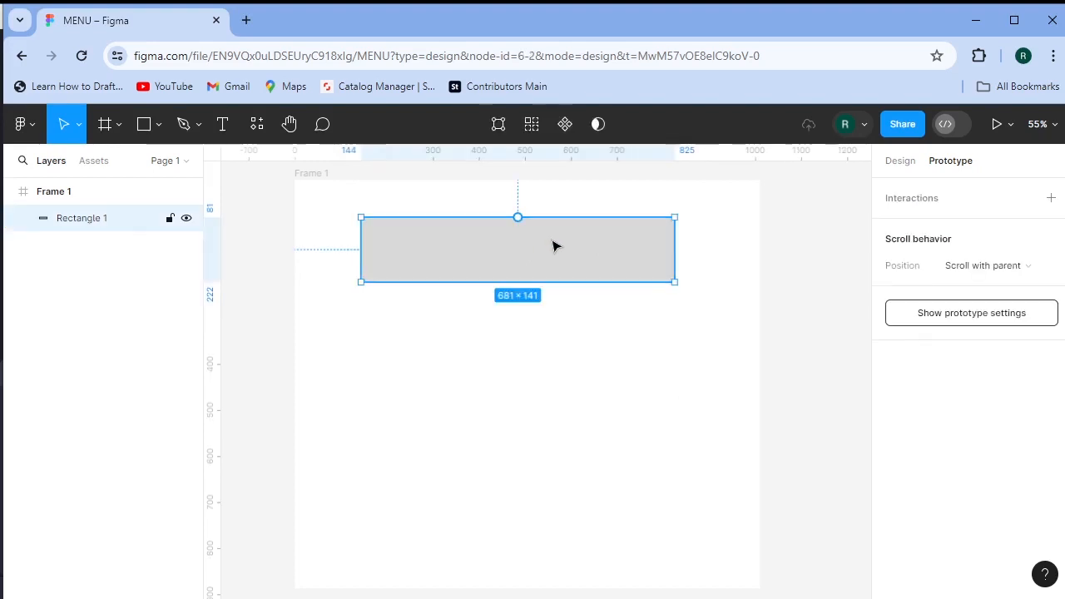
pyautogui.click(901, 161)
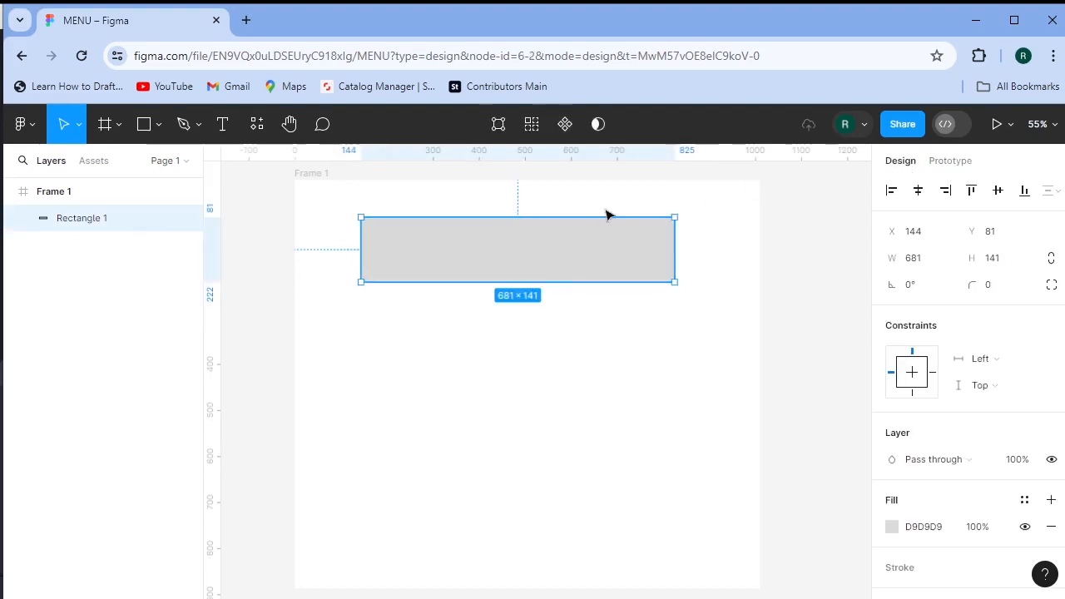
pyautogui.click(889, 527)
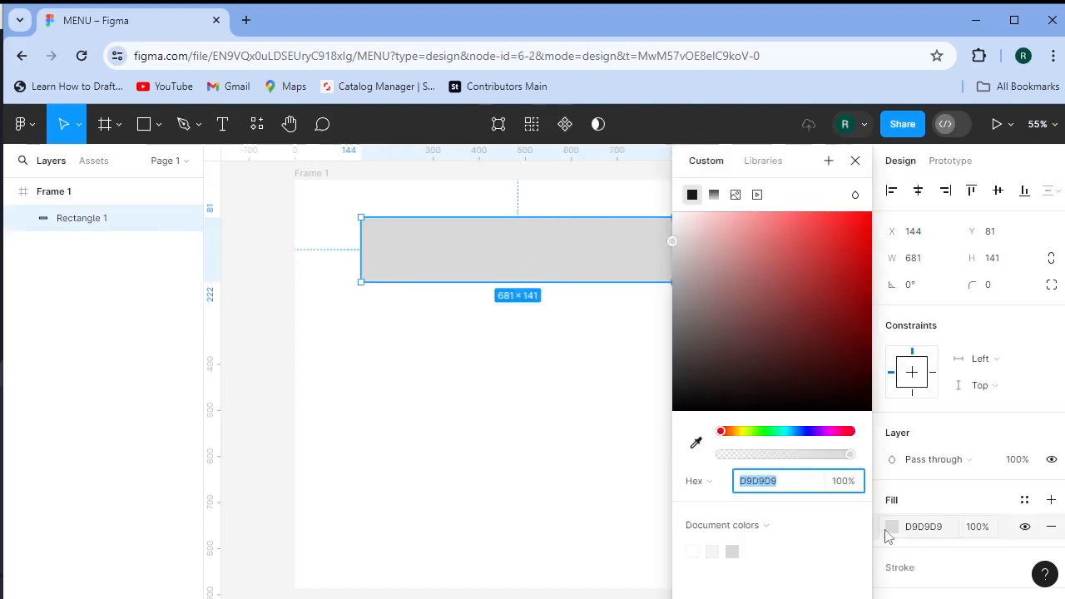
pyautogui.moveTo(673, 243); pyautogui.dragTo(674, 268)
pyautogui.click(594, 361)
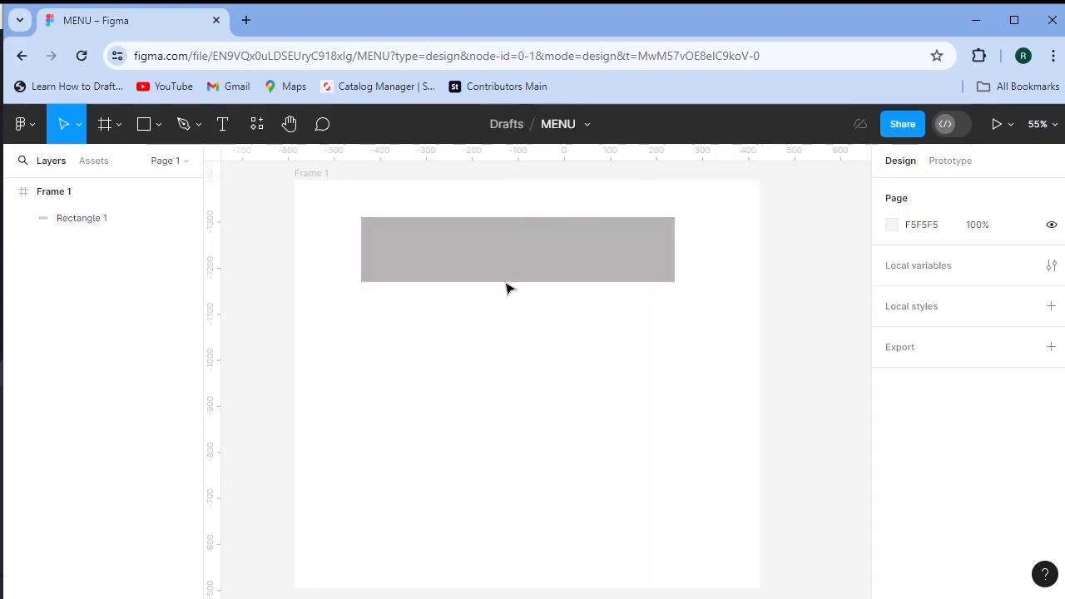
# Step: Round the grey rectangle's corners to a radius of 57
pyautogui.click(672, 264)
pyautogui.moveTo(979, 289); pyautogui.dragTo(196, 297)
pyautogui.moveTo(963, 284); pyautogui.dragTo(868, 291)
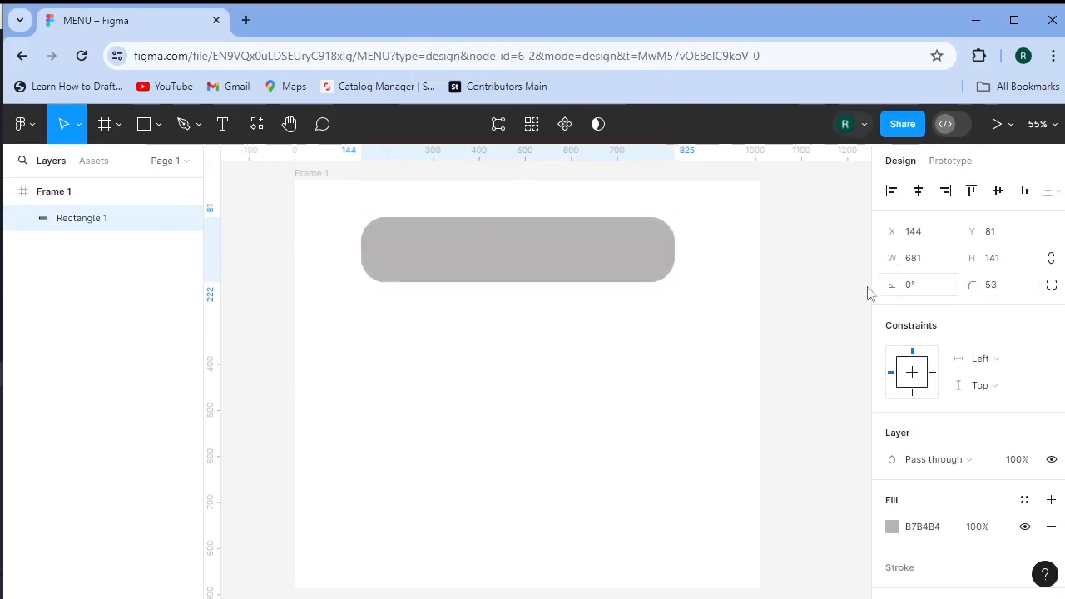
pyautogui.moveTo(968, 285); pyautogui.dragTo(980, 286)
pyautogui.click(707, 328)
# Step: Centre the rounded bar horizontally within the frame
pyautogui.click(535, 228)
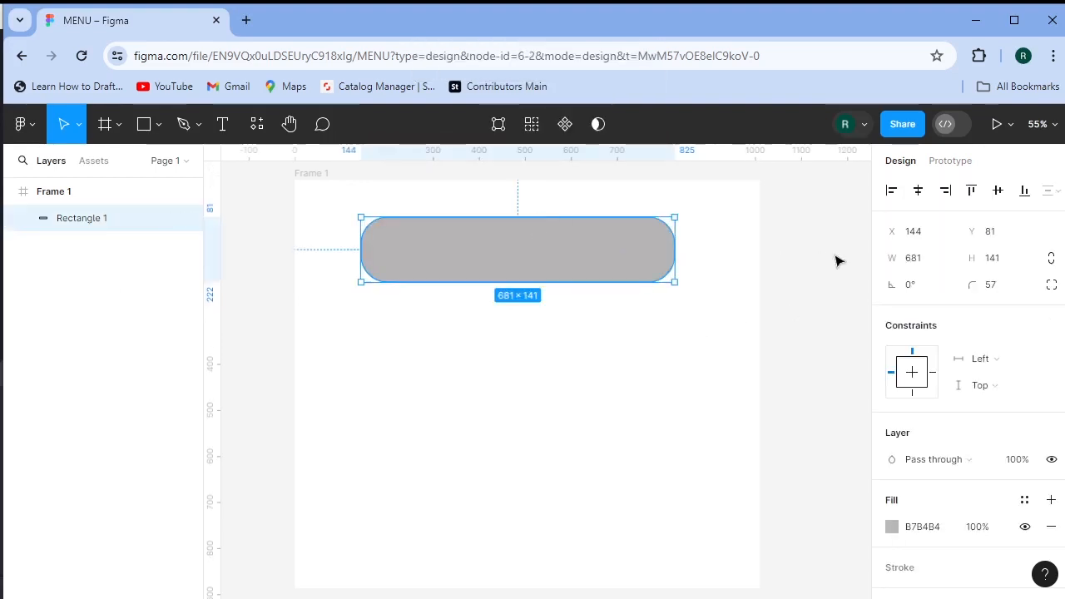
pyautogui.click(918, 191)
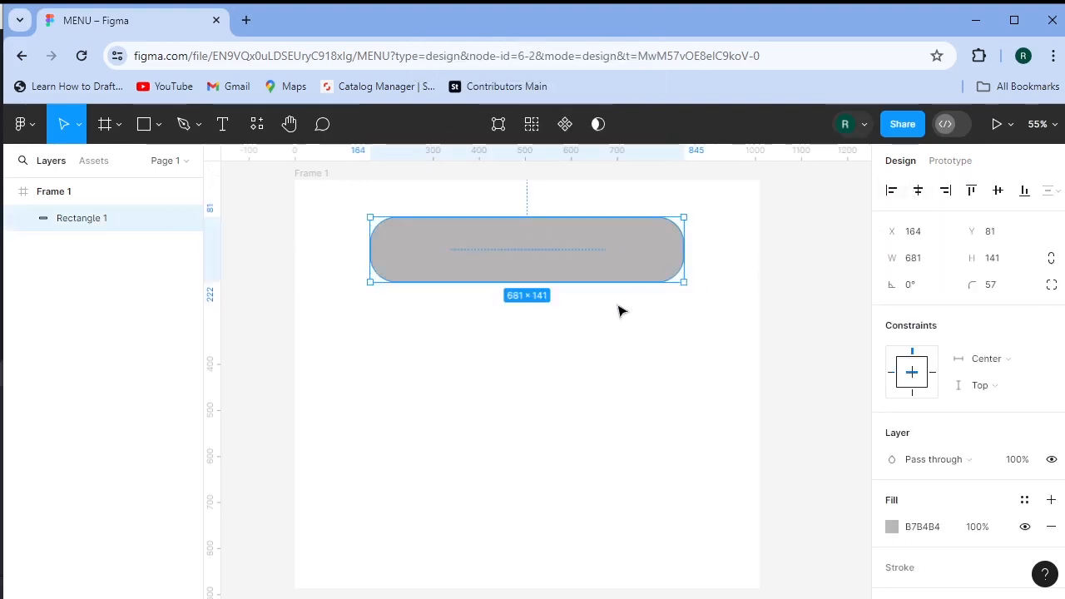
pyautogui.click(491, 378)
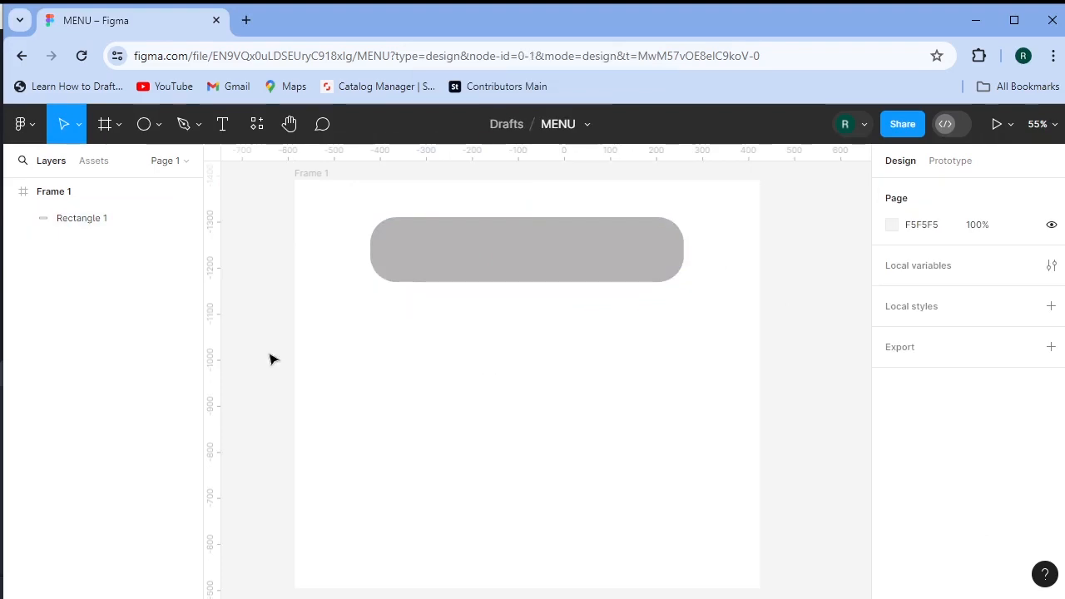
# Step: Run the Icons8 — icons, illustrations, photos plugin and move its window aside from the frame
pyautogui.click(258, 125)
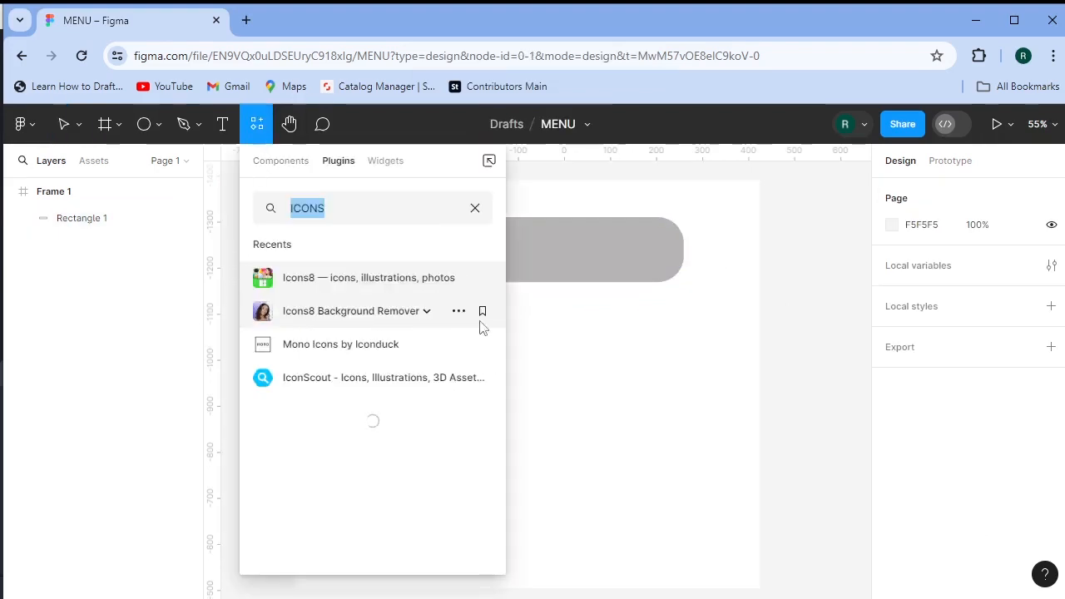
pyautogui.click(416, 281)
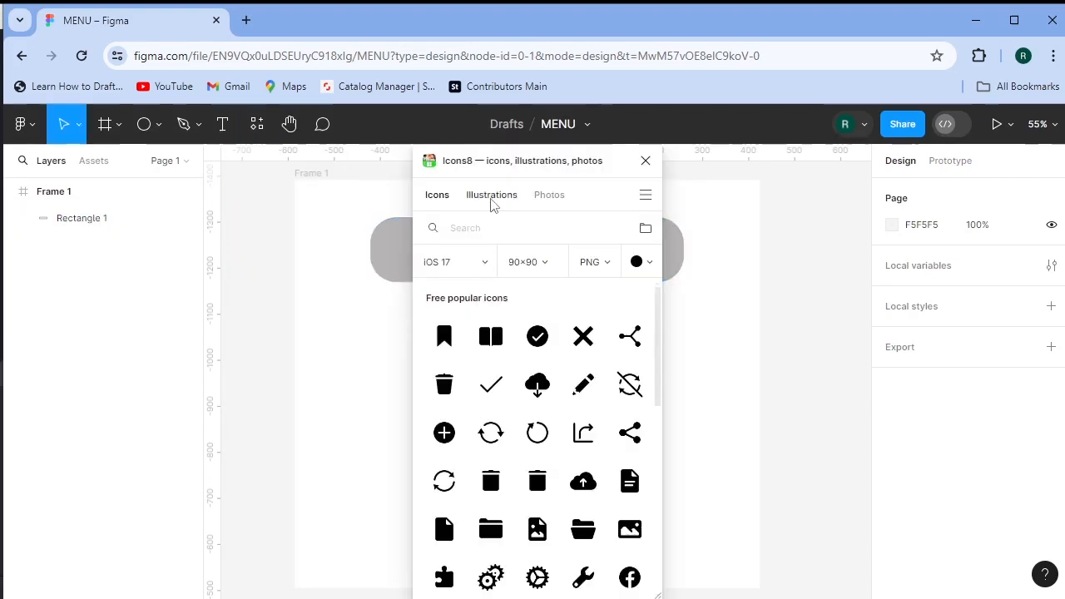
pyautogui.moveTo(522, 159); pyautogui.dragTo(652, 160)
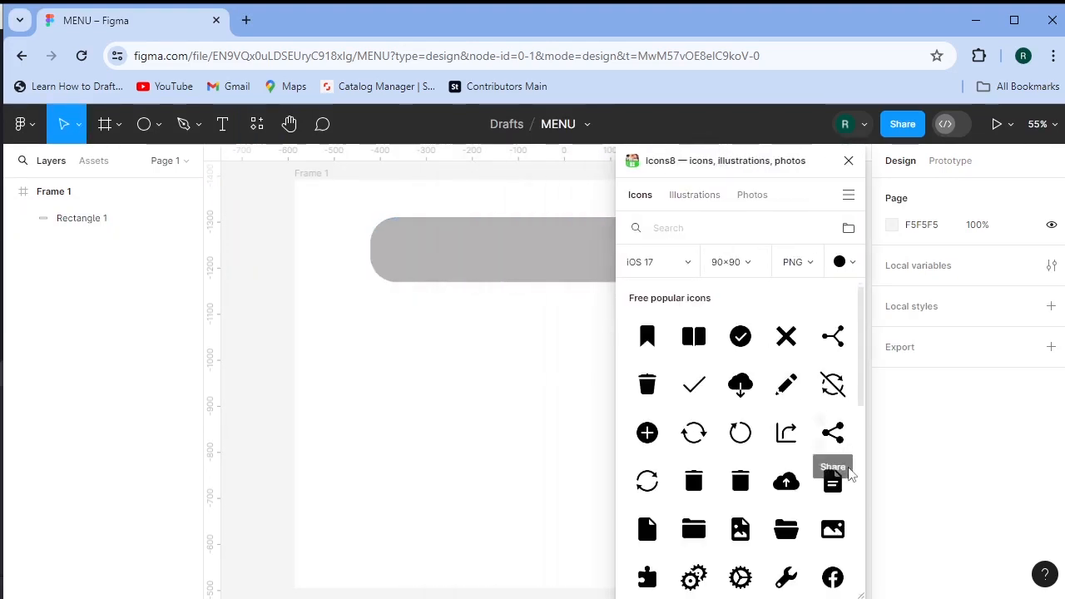
# Step: Search the plugin's icons for HOME and insert the house icon with two horizontal lines
pyautogui.scroll(-5, 832, 469)
pyautogui.press('BackSpace')
pyautogui.press('BackSpace')
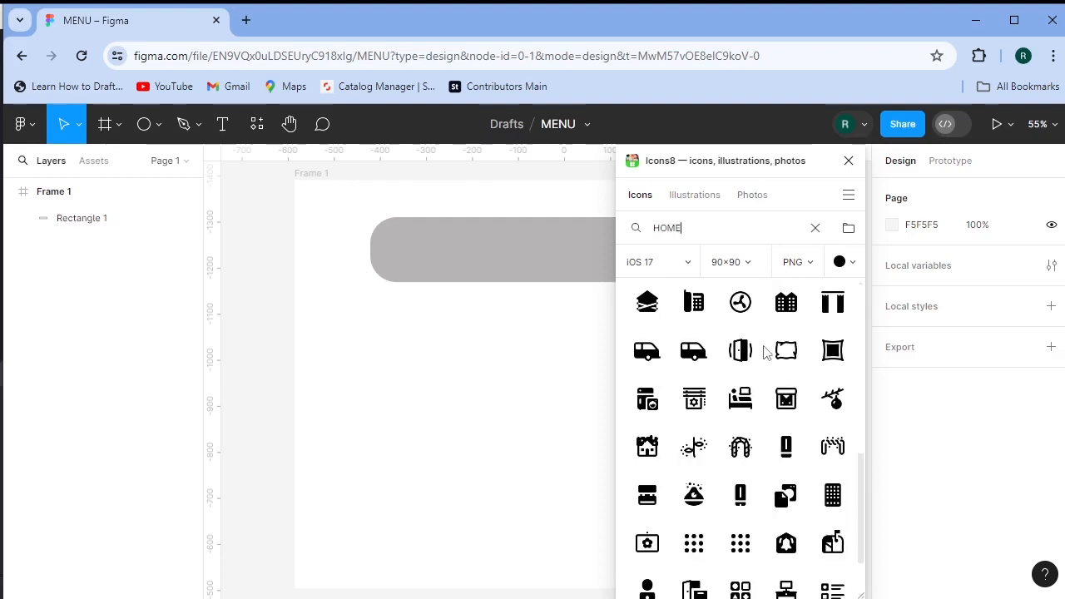
pyautogui.scroll(-2, 771, 466)
pyautogui.scroll(5, 774, 466)
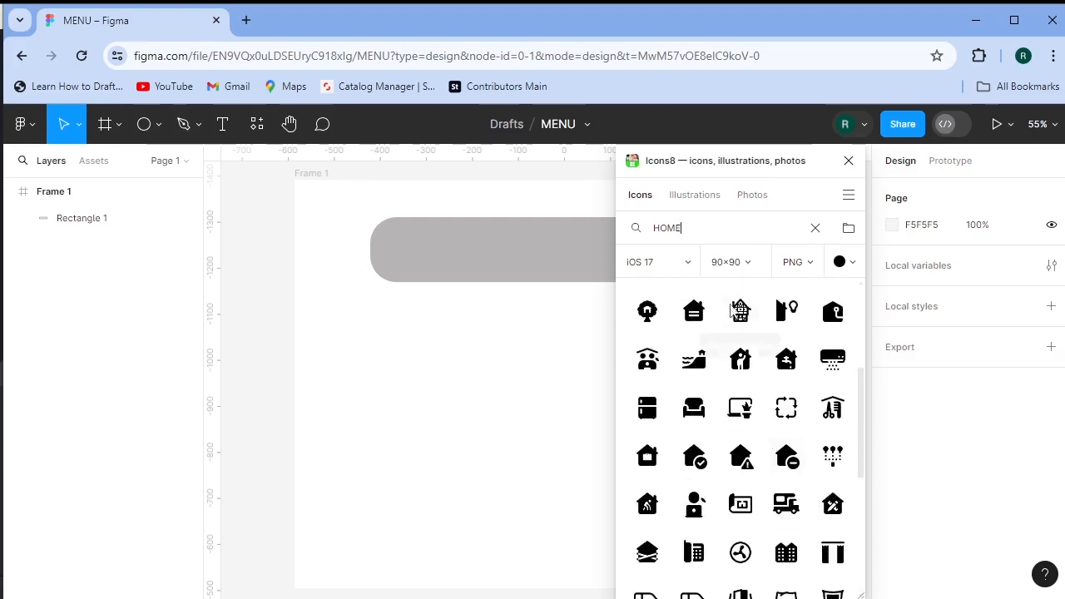
pyautogui.click(696, 312)
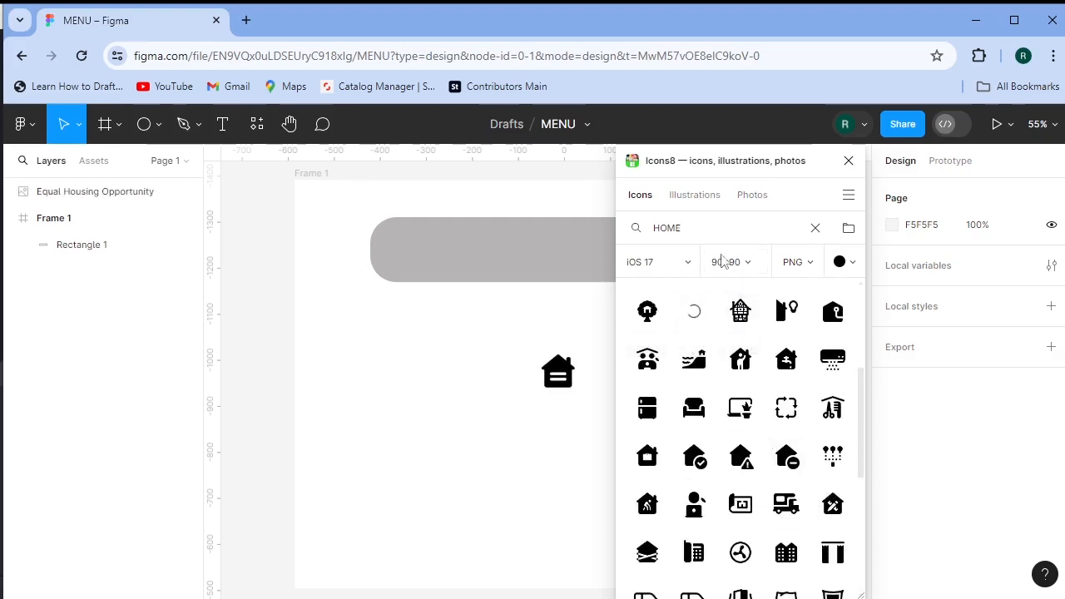
# Step: Search the plugin's icons for SETTINGS and insert the round wrench icon
pyautogui.moveTo(684, 229); pyautogui.dragTo(632, 238)
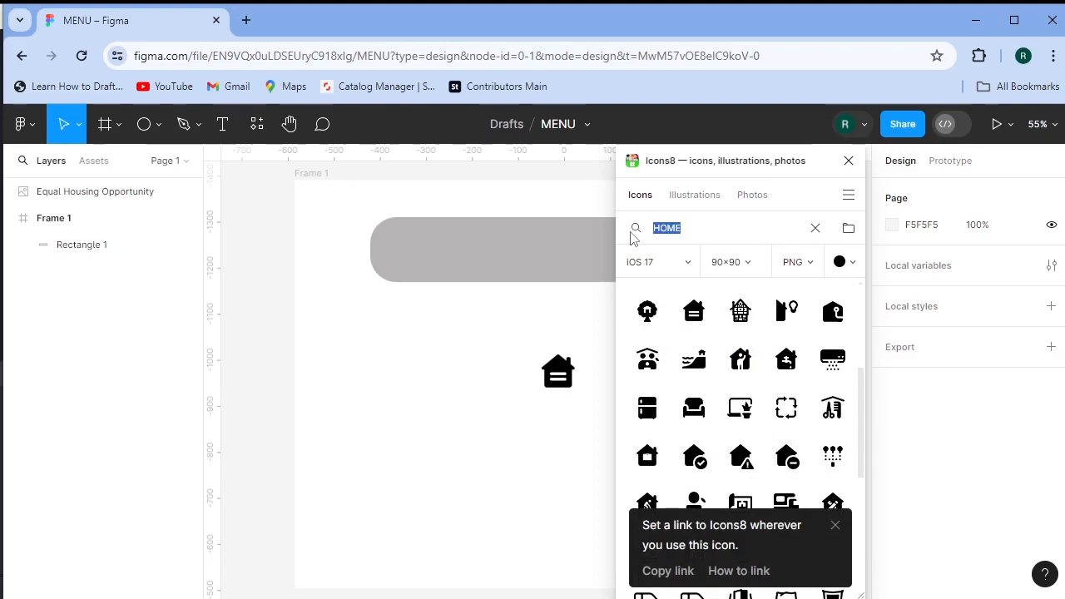
pyautogui.write('SETTINGS')
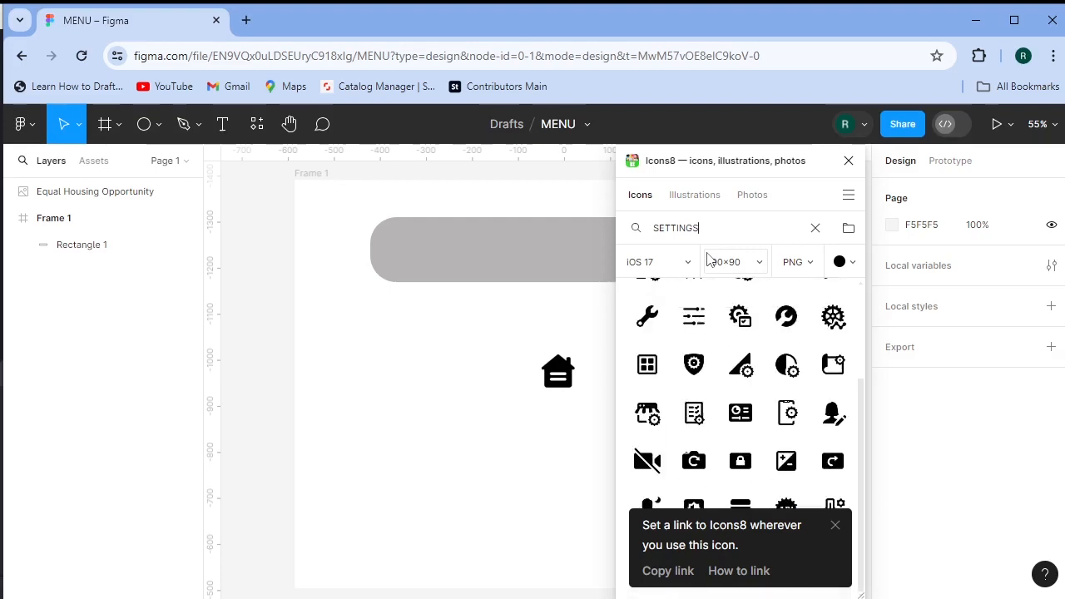
pyautogui.click(788, 325)
# Step: Search the plugin's icons for SEARCH and insert the Browse Folder icon
pyautogui.click(608, 239)
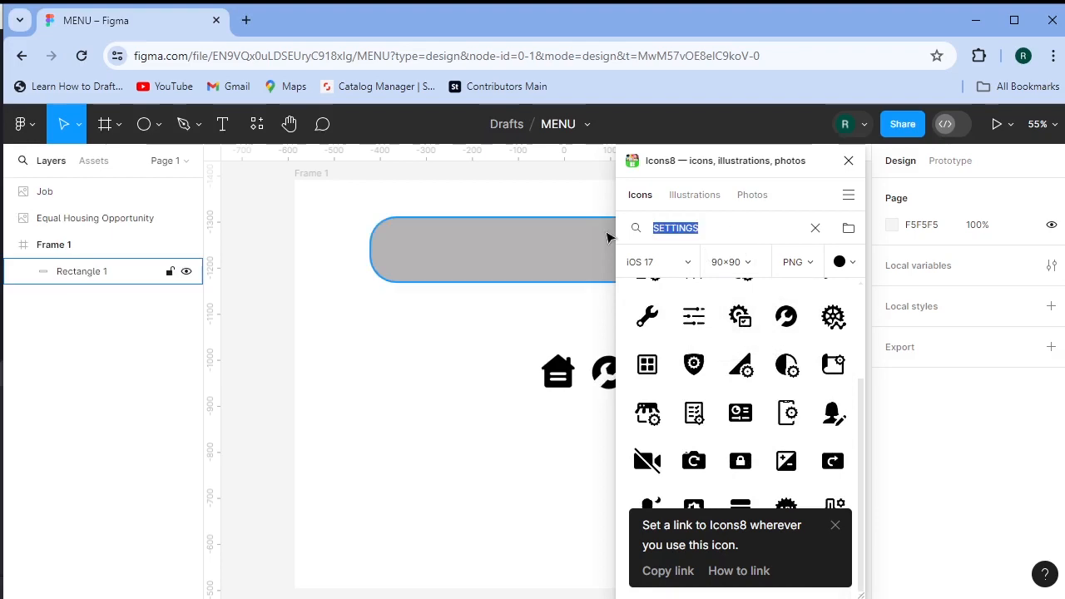
pyautogui.write('SEARCH')
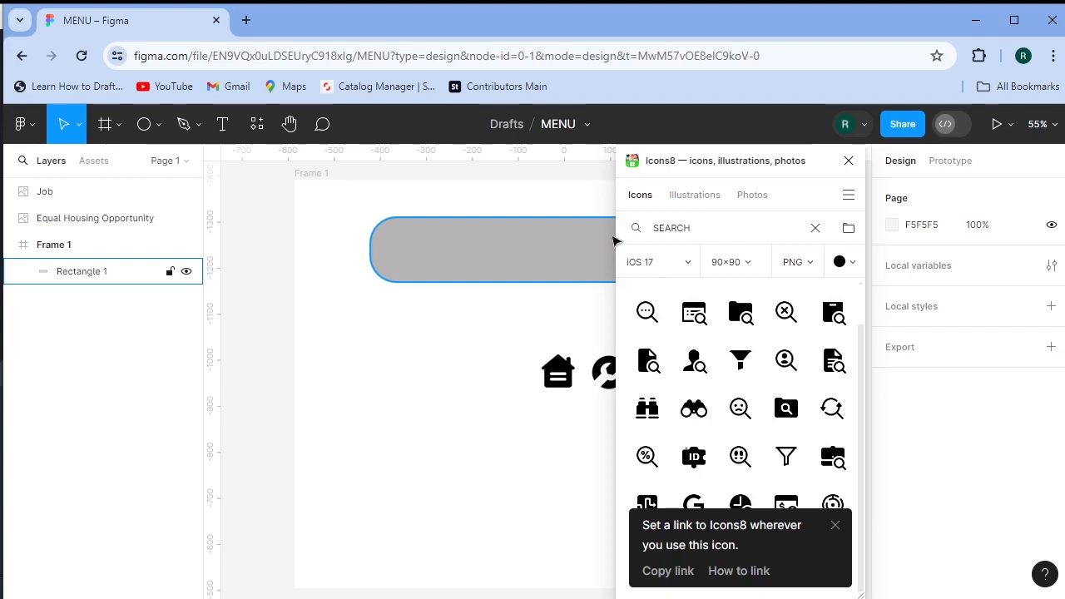
pyautogui.doubleClick(786, 408)
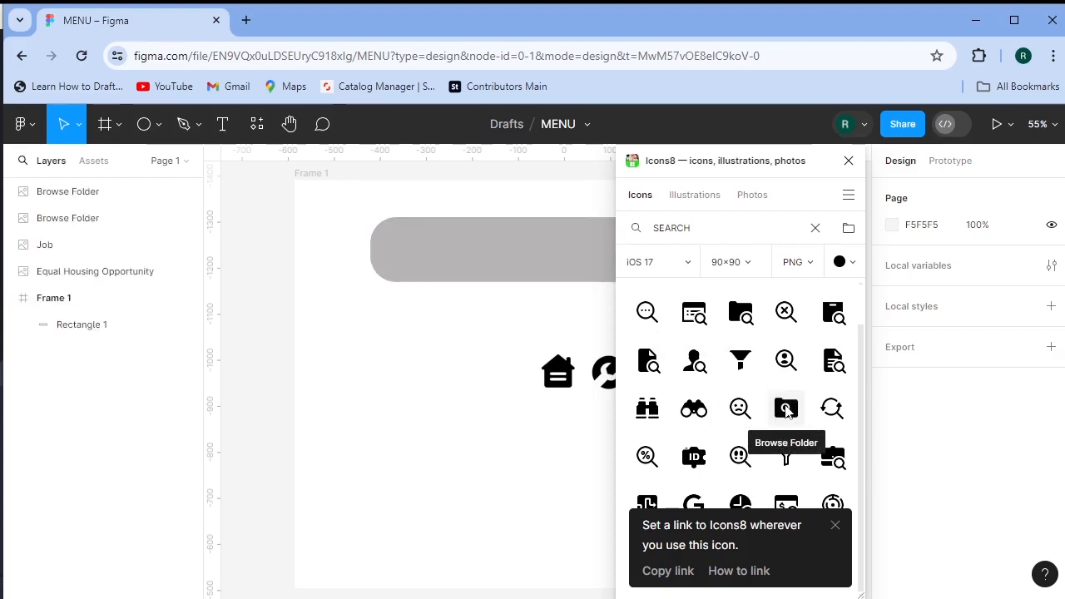
# Step: Close the icon plugin and delete the duplicate Browse Folder icon
pyautogui.hotkey('ctrl', 'z')
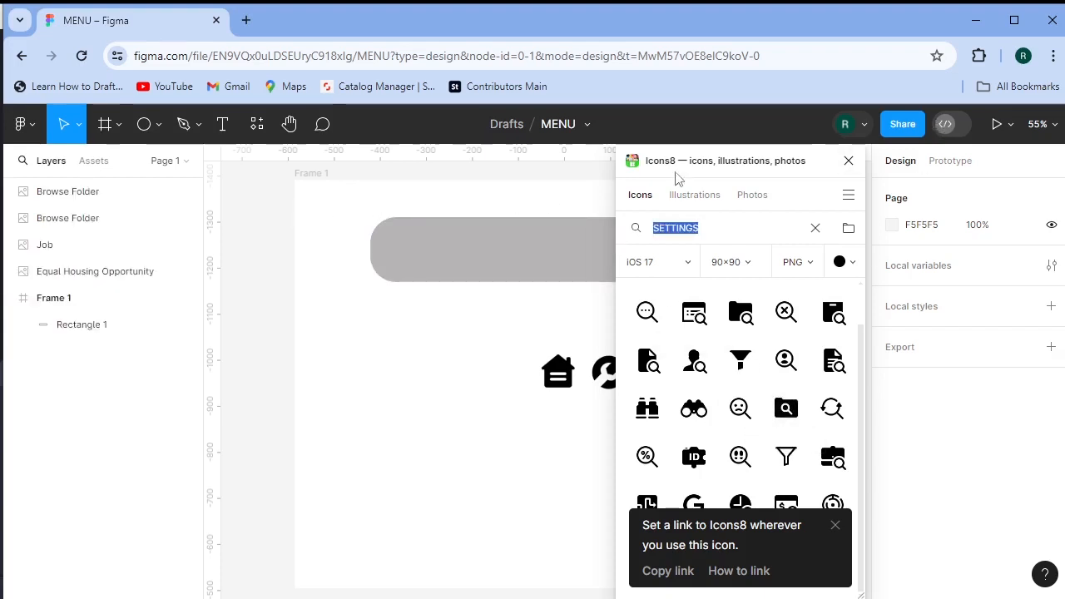
pyautogui.click(849, 160)
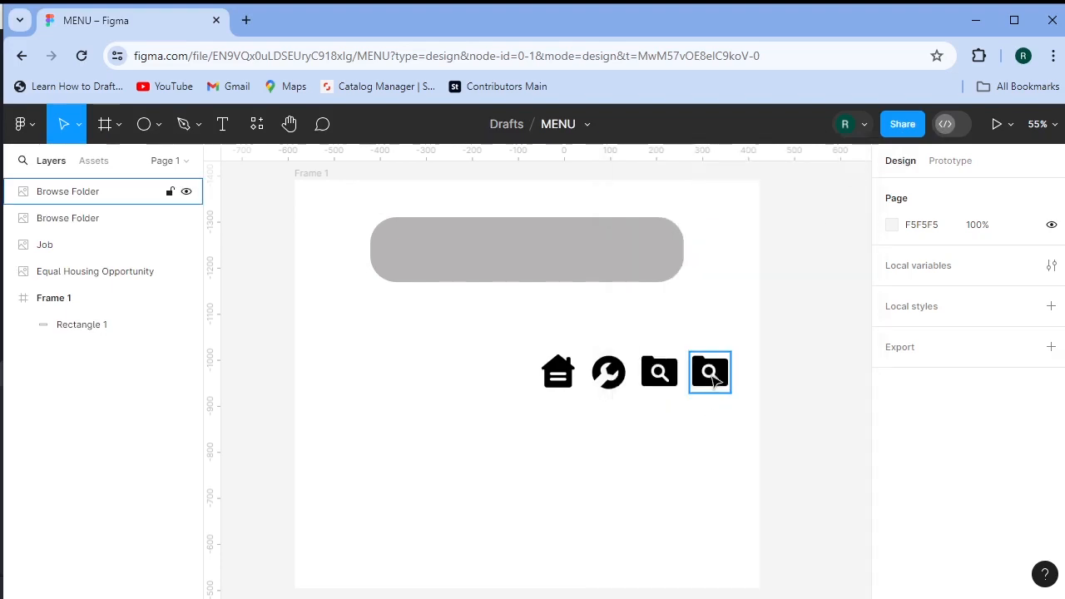
pyautogui.click(710, 372)
pyautogui.press('Delete')
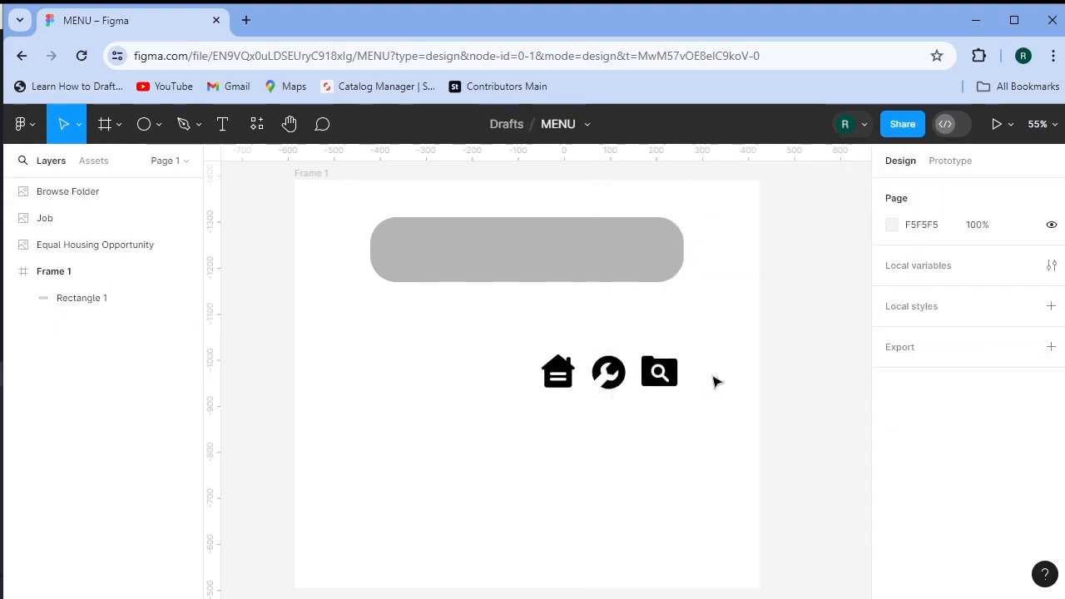
# Step: Move the house, wrench and folder icons together onto the grey bar and widen their spacing to 95
pyautogui.moveTo(533, 369); pyautogui.dragTo(663, 392)
pyautogui.moveTo(898, 310); pyautogui.dragTo(946, 310)
pyautogui.moveTo(726, 355); pyautogui.dragTo(603, 251)
pyautogui.moveTo(893, 312); pyautogui.dragTo(944, 308)
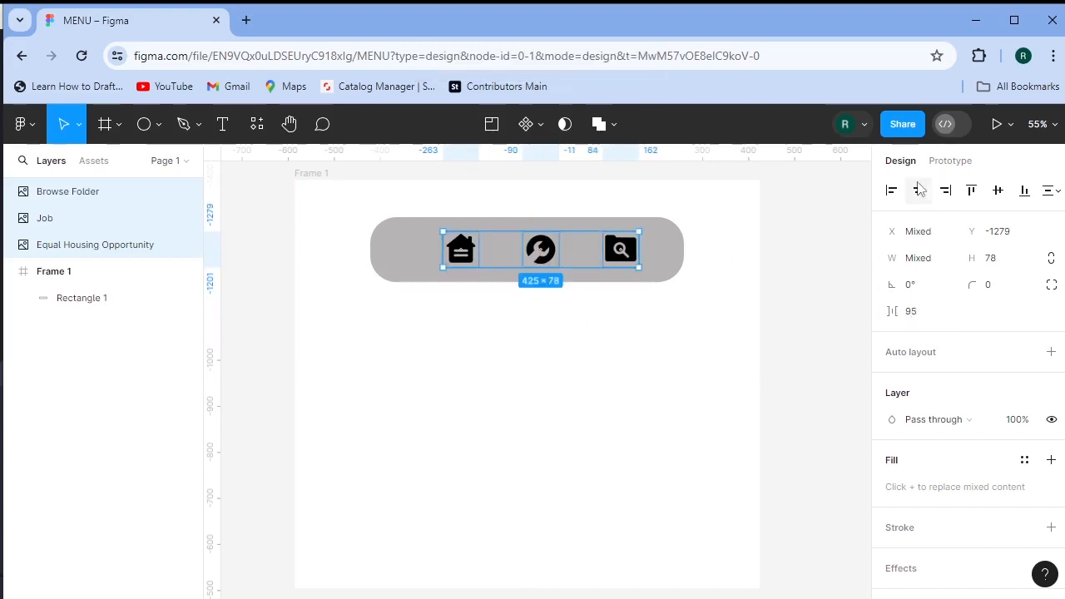
# Step: Increase the horizontal spacing between the three icons to 118 and centre the row on the grey bar
pyautogui.moveTo(549, 260); pyautogui.dragTo(536, 260)
pyautogui.moveTo(893, 311); pyautogui.dragTo(916, 312)
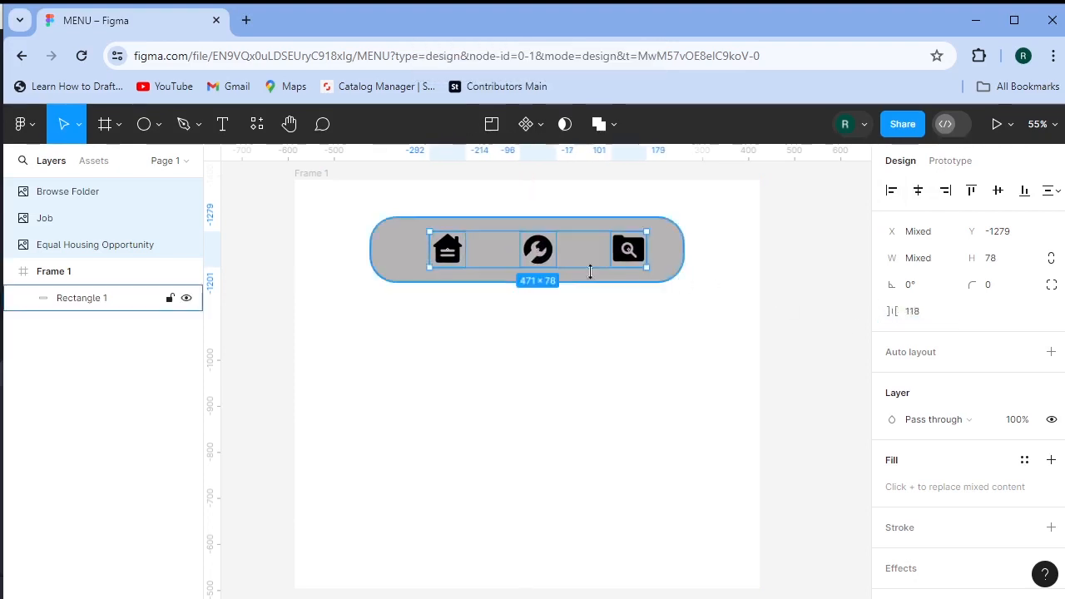
pyautogui.moveTo(553, 265); pyautogui.dragTo(545, 265)
pyautogui.click(671, 392)
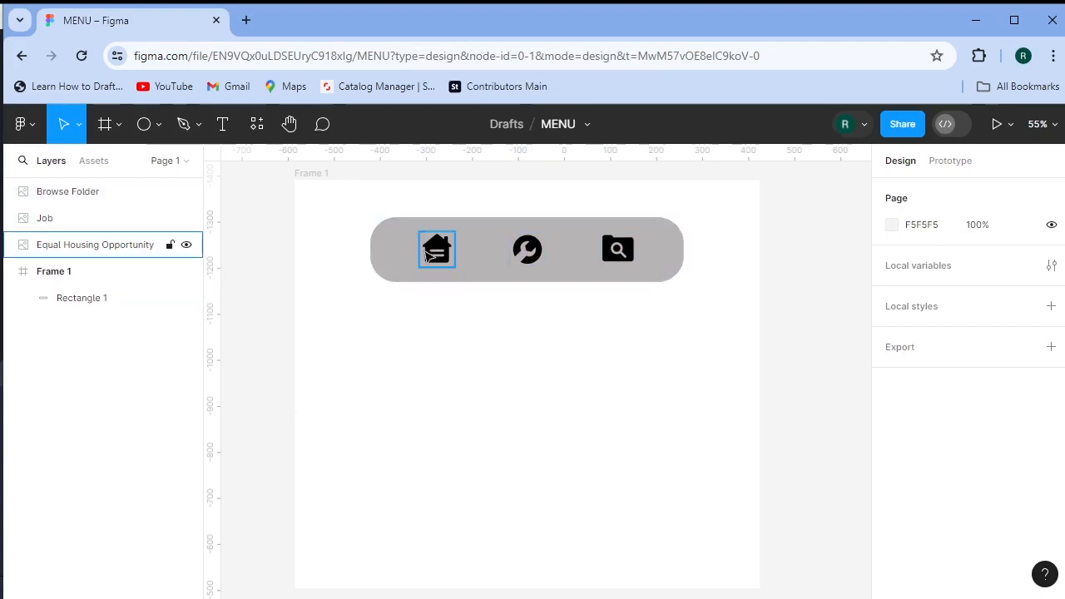
# Step: Nudge the house, wrench and folder icons together 8 px upward within the grey bar
pyautogui.click(427, 255)
pyautogui.keyDown('shift'); pyautogui.click(522, 249); pyautogui.keyUp('shift')
pyautogui.keyDown('shift'); pyautogui.click(623, 256); pyautogui.keyUp('shift')
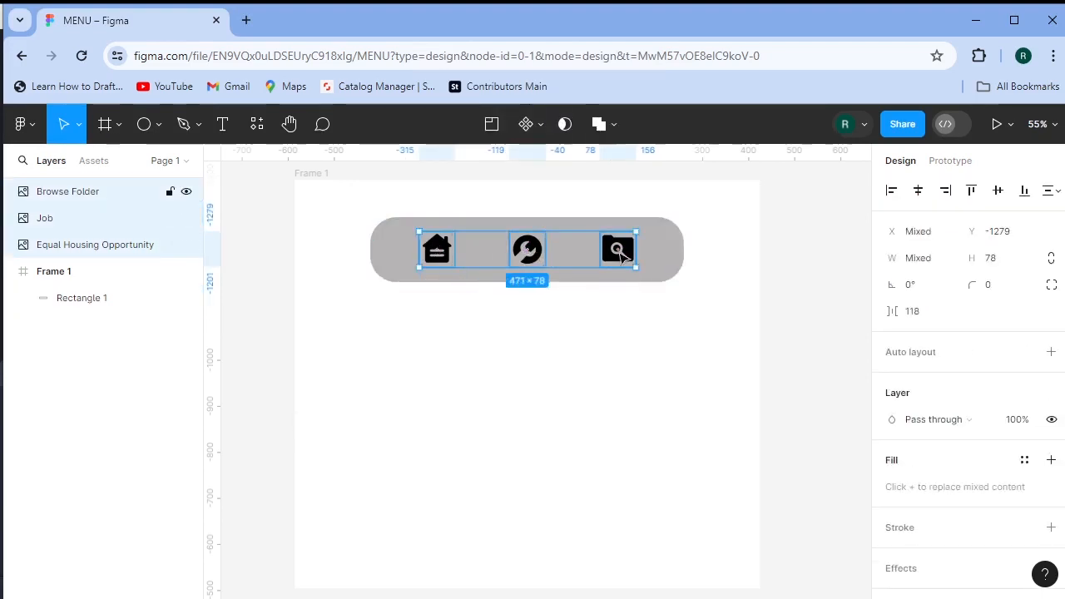
pyautogui.press('Up')
pyautogui.press('Up')
pyautogui.press('Up')
pyautogui.press('Up')
pyautogui.press('Up')
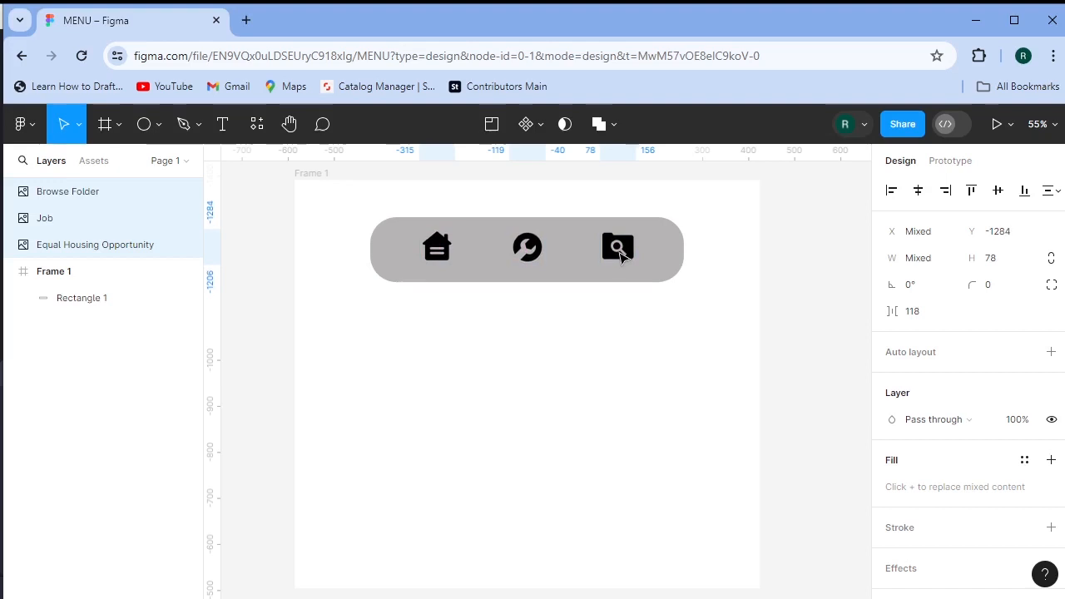
pyautogui.press('Up')
pyautogui.press('Up')
pyautogui.press('Up')
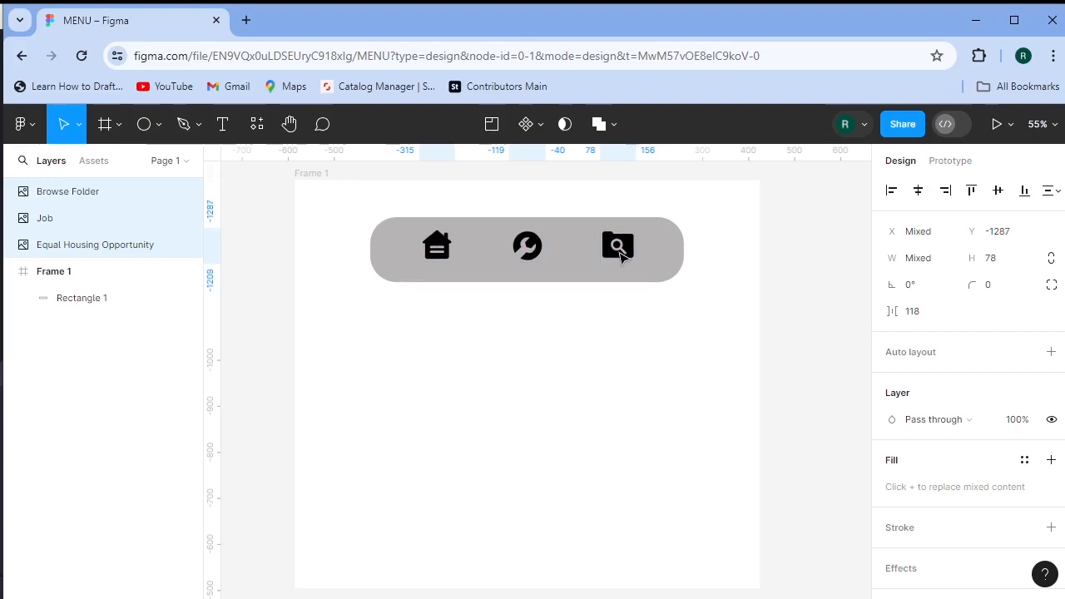
pyautogui.click(606, 405)
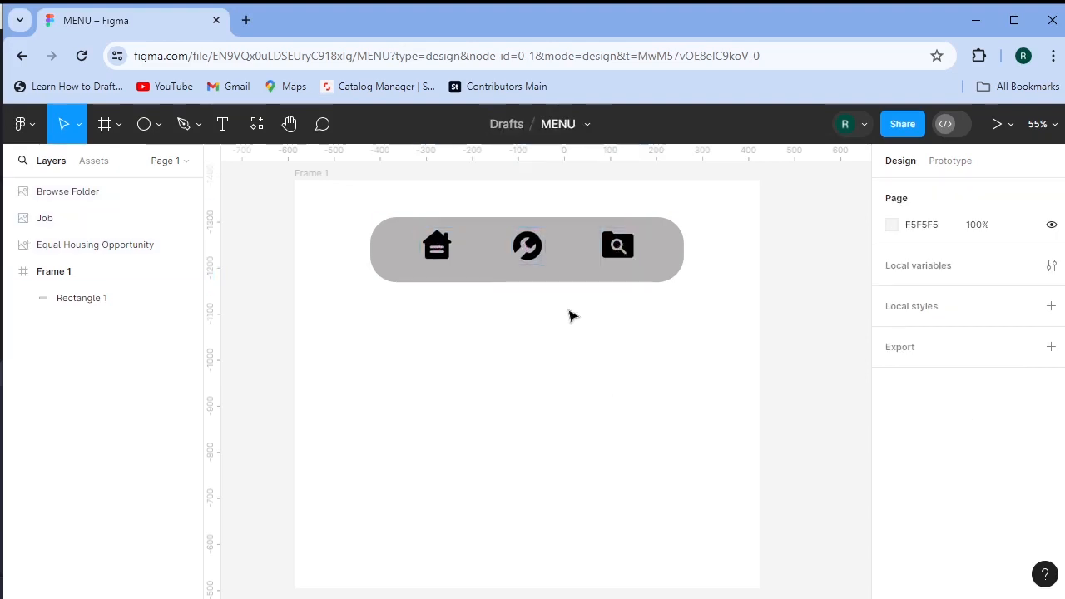
# Step: Draw a circle about 163 px in diameter behind the house icon, centred on the icon and overlapping the bar's upper edge
pyautogui.click(144, 126)
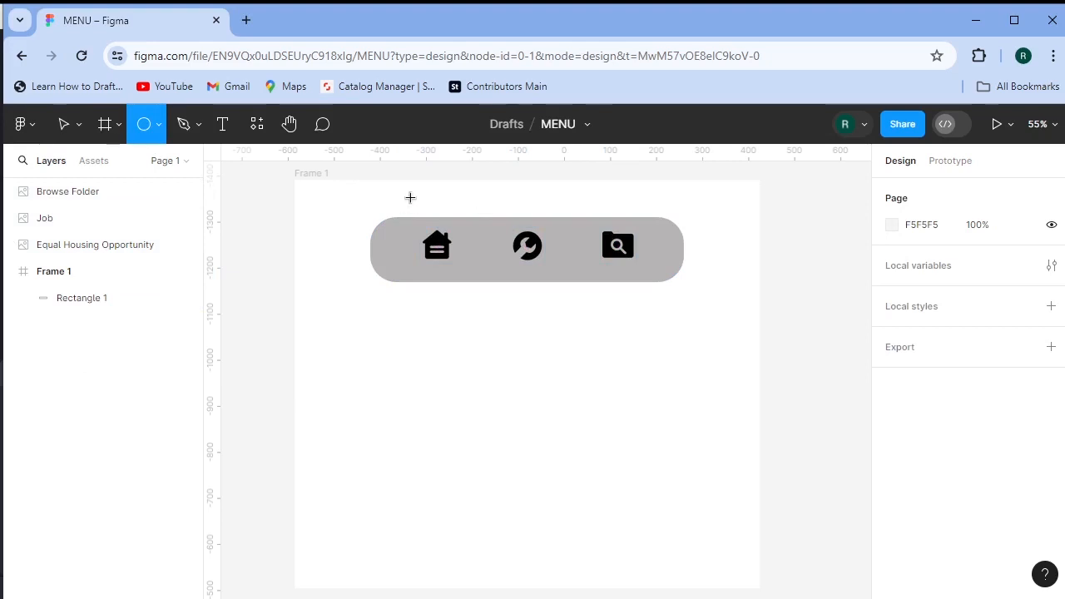
pyautogui.moveTo(419, 205); pyautogui.dragTo(444, 209)
pyautogui.click(578, 407)
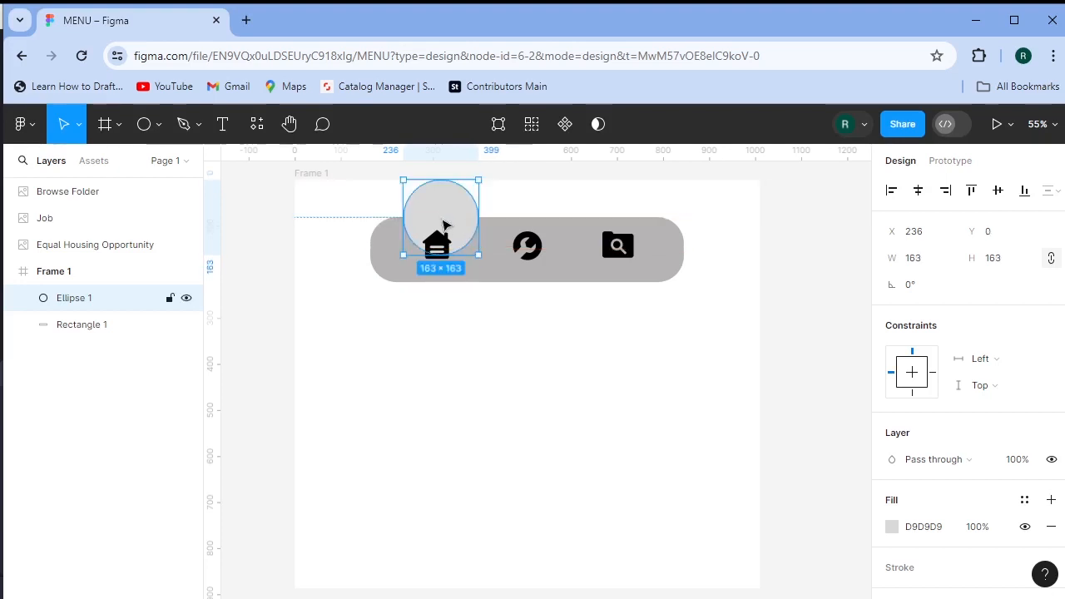
pyautogui.click(428, 309)
# Step: Reduce the height of the rounded grey bar to 128 px from its lower edge
pyautogui.click(527, 284)
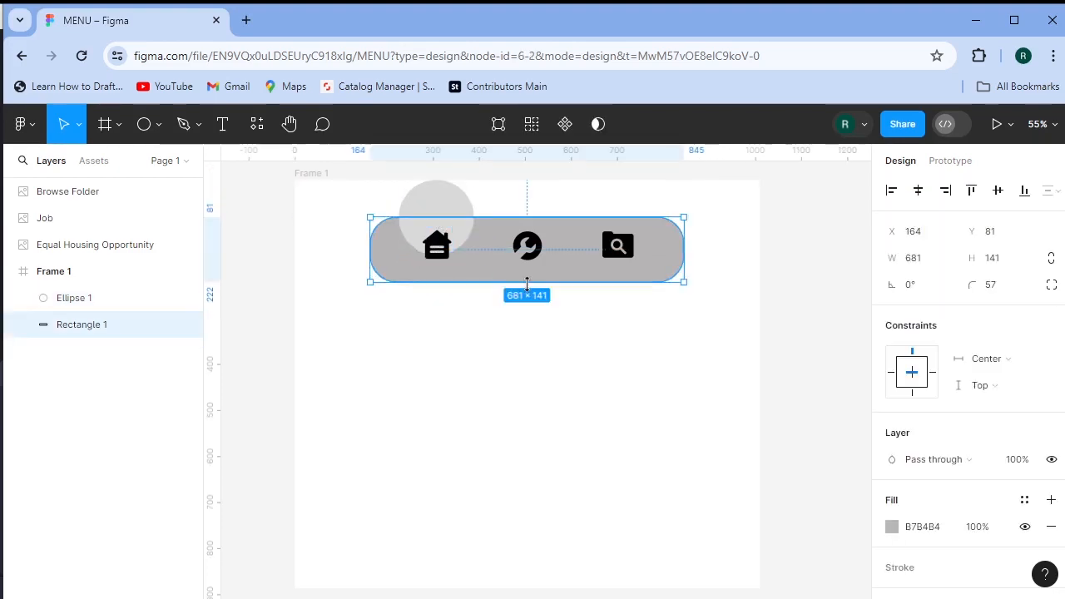
pyautogui.moveTo(528, 282); pyautogui.dragTo(530, 277)
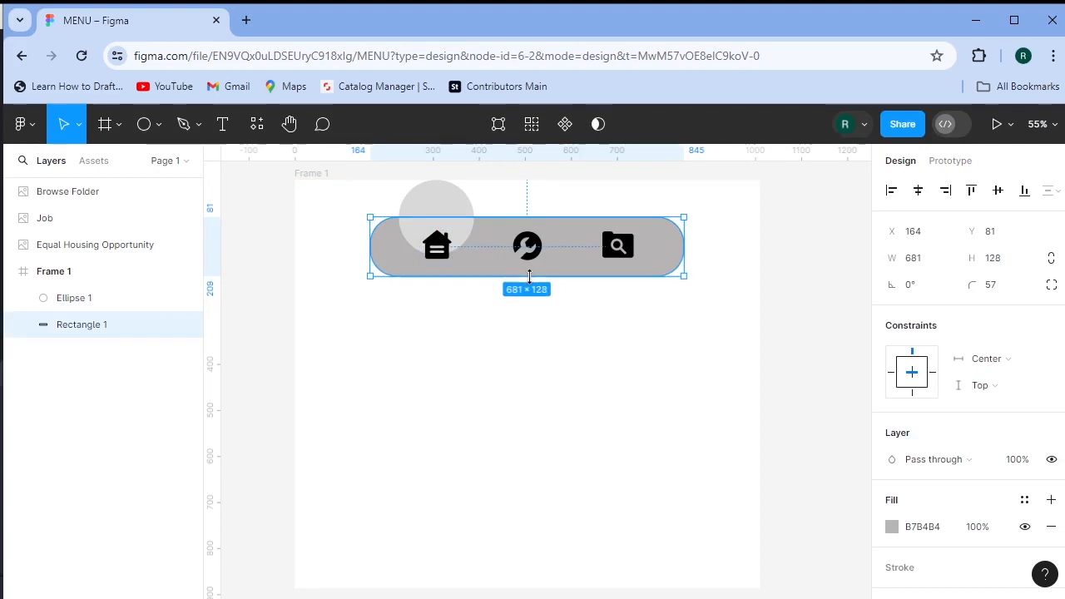
pyautogui.click(489, 426)
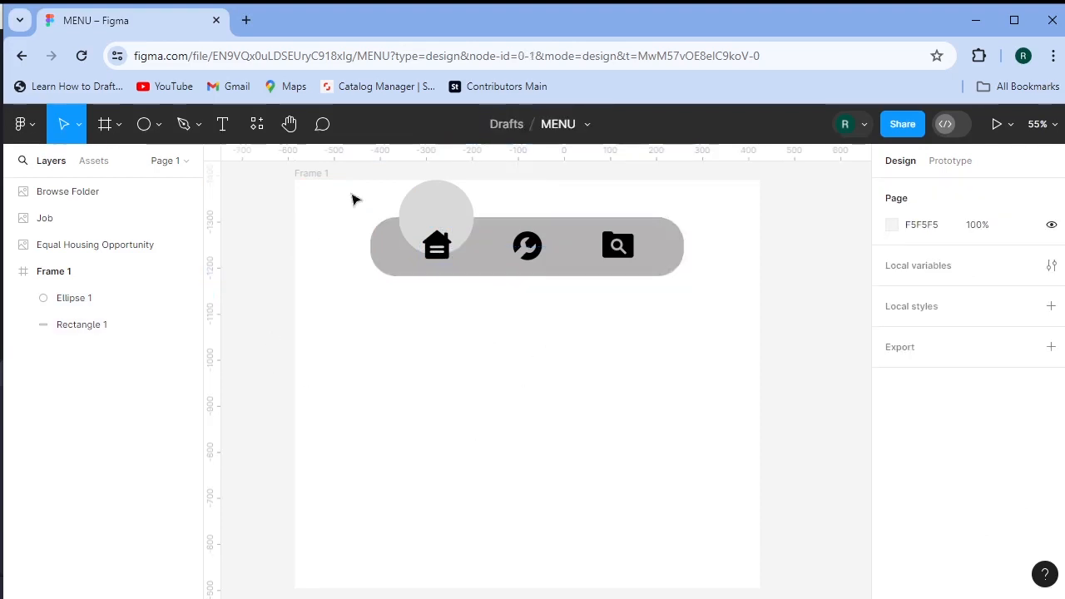
# Step: Change the fill of the circle behind the house icon to white, FFFFFF
pyautogui.click(445, 208)
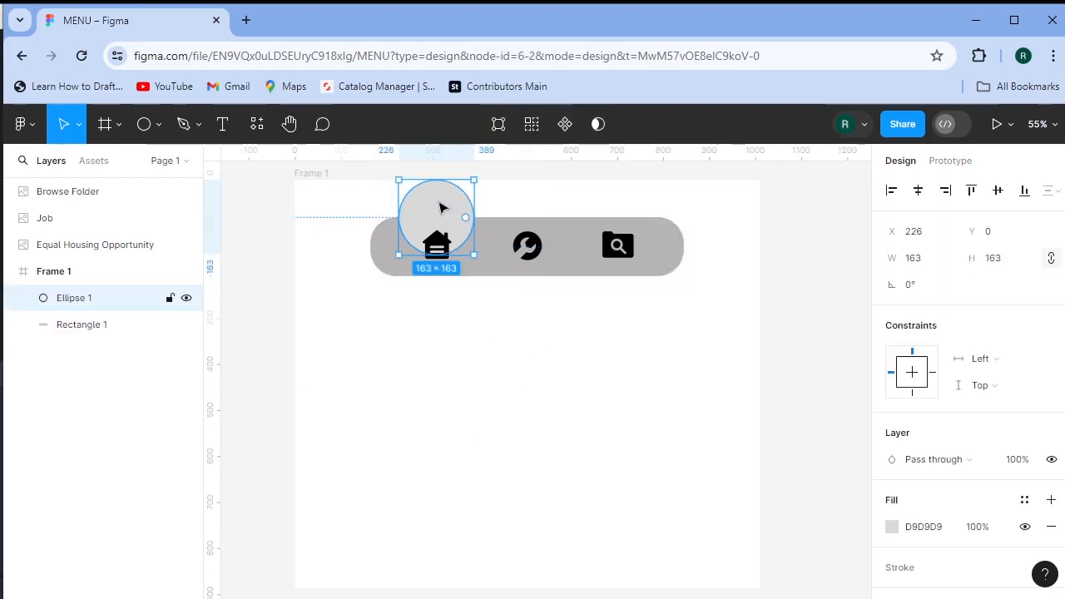
pyautogui.click(891, 527)
pyautogui.moveTo(677, 274); pyautogui.dragTo(668, 201)
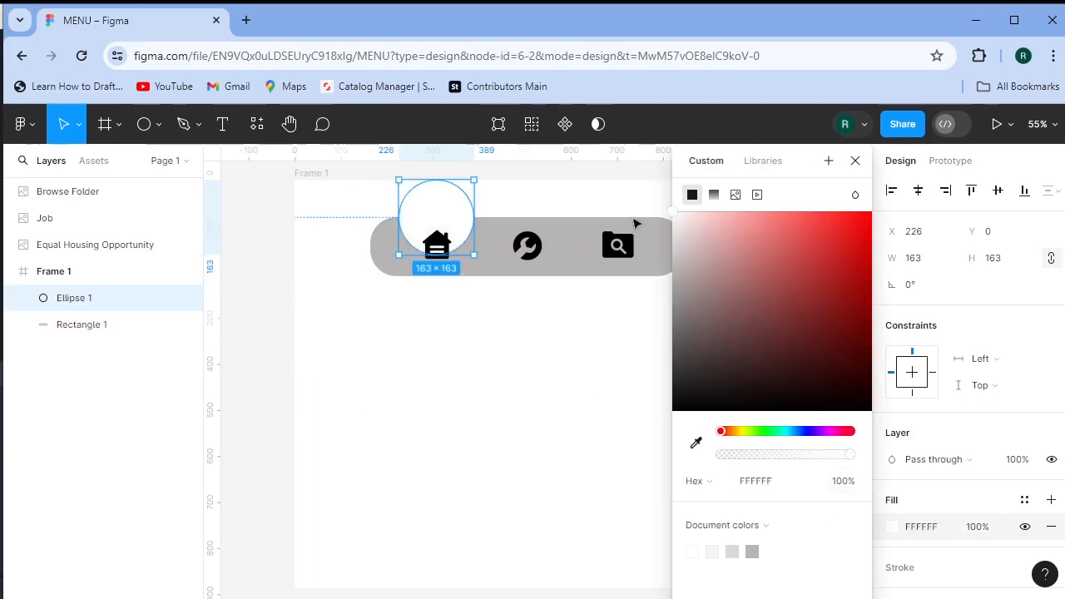
pyautogui.click(515, 362)
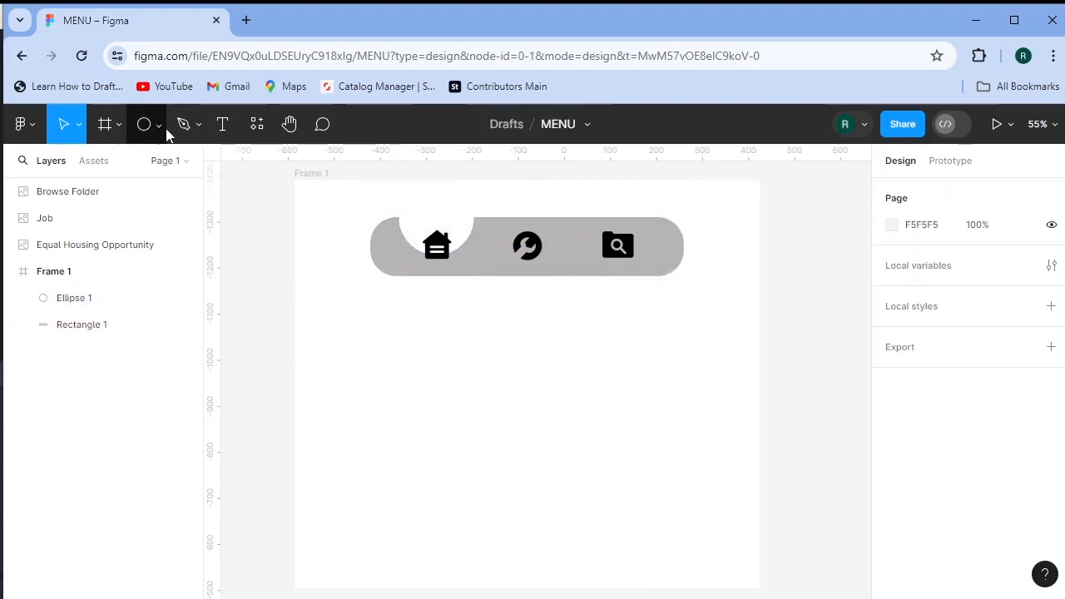
# Step: Draw a second circle about 125 px in diameter, centred inside the white circle
pyautogui.click(155, 130)
pyautogui.click(138, 218)
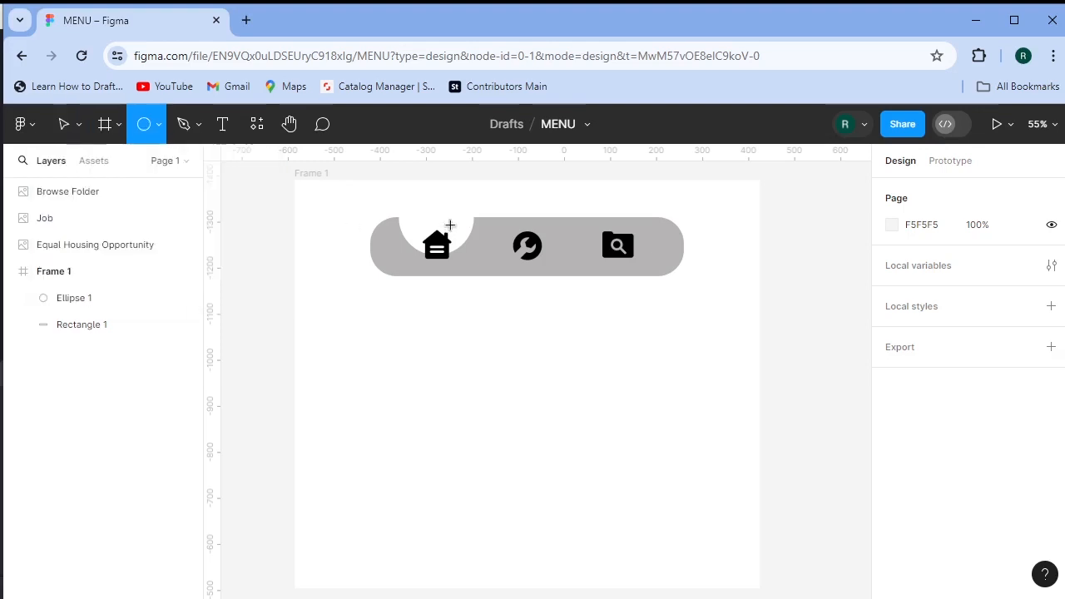
pyautogui.moveTo(419, 204); pyautogui.dragTo(450, 218)
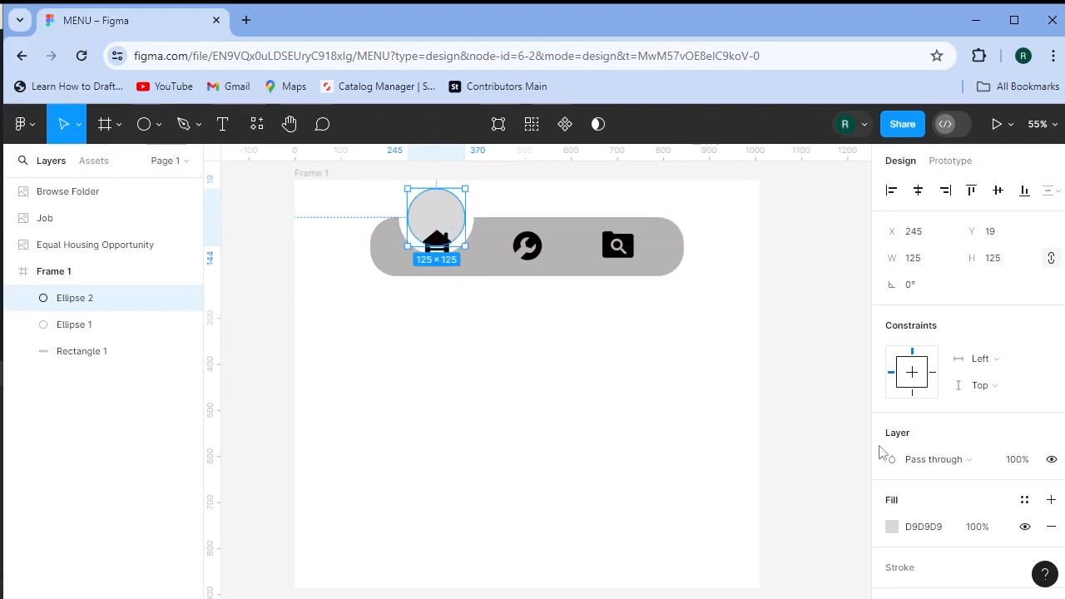
# Step: Fill the inner circle behind the house icon with bright orange
pyautogui.click(892, 527)
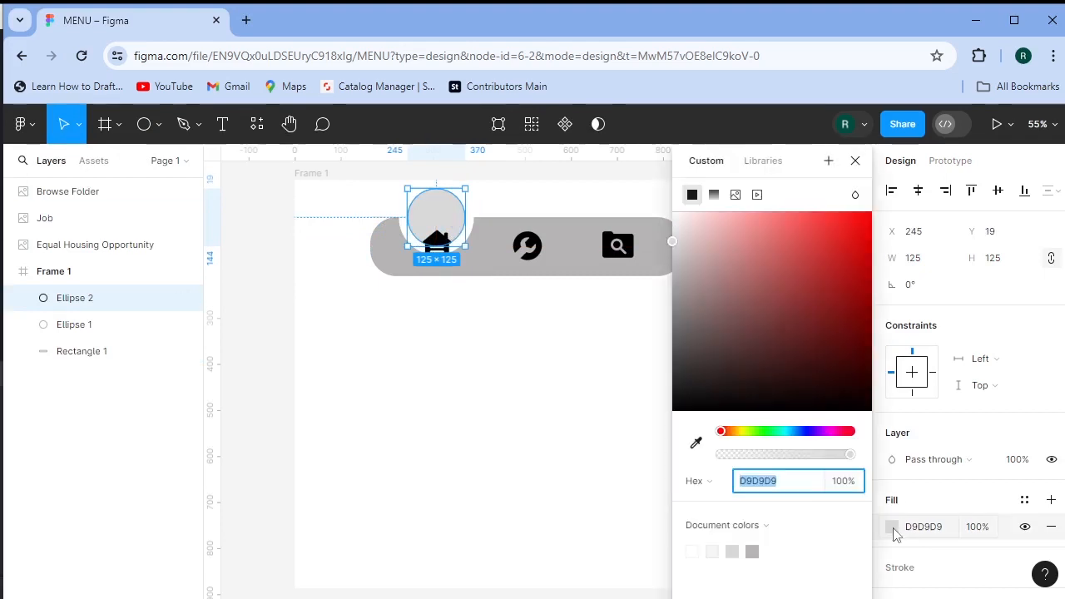
pyautogui.click(731, 432)
pyautogui.moveTo(831, 249); pyautogui.dragTo(854, 226)
pyautogui.click(419, 397)
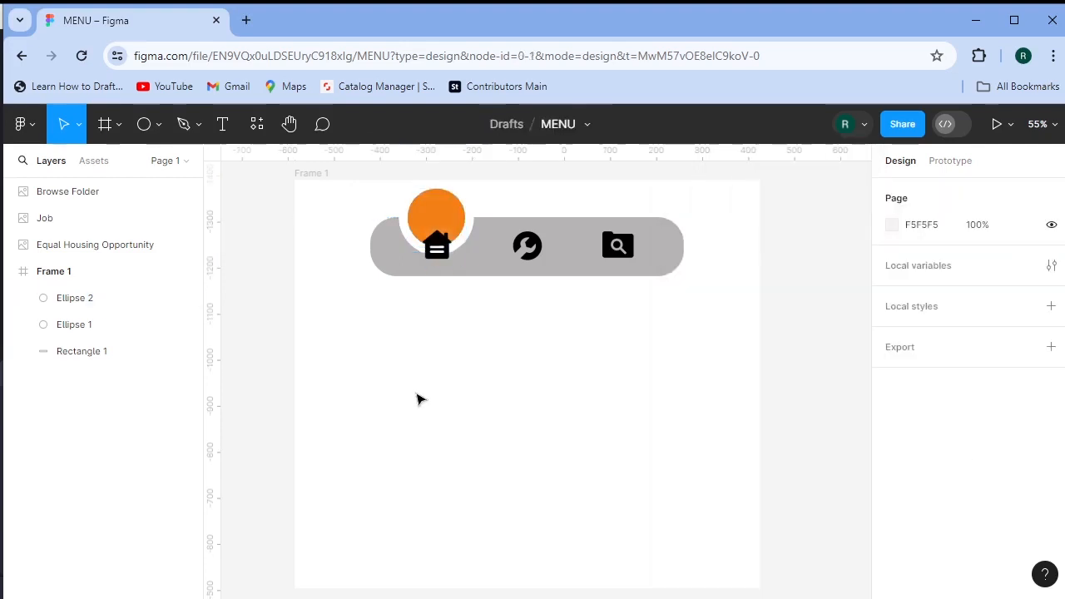
# Step: Nudge the house icon upward to Y -1339 so it sits in the middle of the orange circle
pyautogui.click(442, 247)
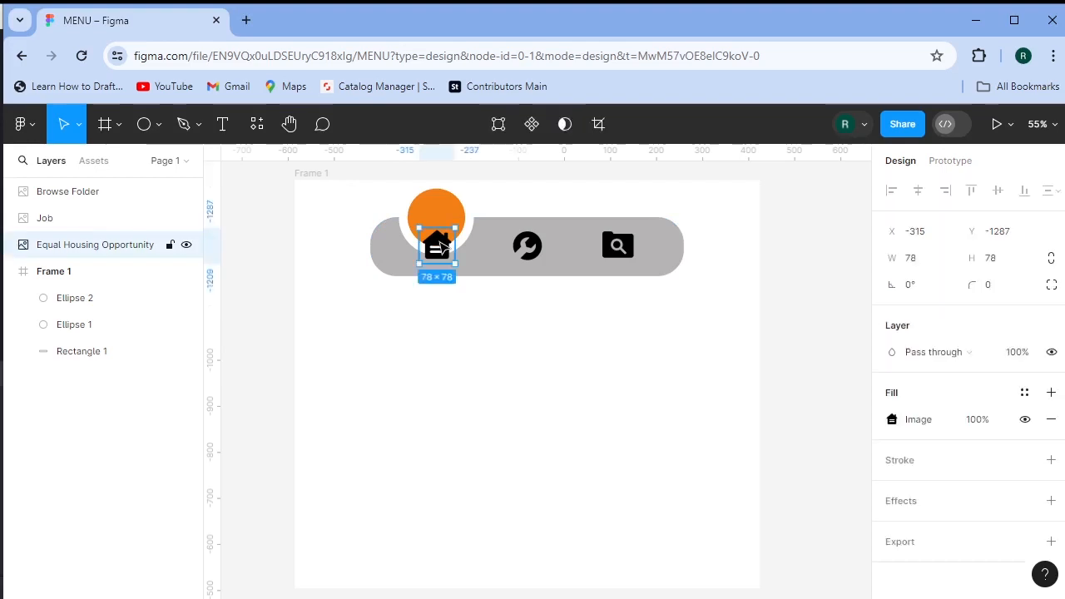
pyautogui.press('Up')
pyautogui.press('Up')
pyautogui.press('Up')
pyautogui.press('Up')
pyautogui.press('Up')
pyautogui.press('Up')
pyautogui.press('Up')
pyautogui.press('Up')
pyautogui.press('Up')
pyautogui.press('Up')
pyautogui.press('Up')
pyautogui.press('Up')
pyautogui.press('Up')
pyautogui.press('Up')
pyautogui.press('Up')
pyautogui.press('Up')
pyautogui.press('Up')
pyautogui.press('Up')
pyautogui.press('Up')
pyautogui.press('Up')
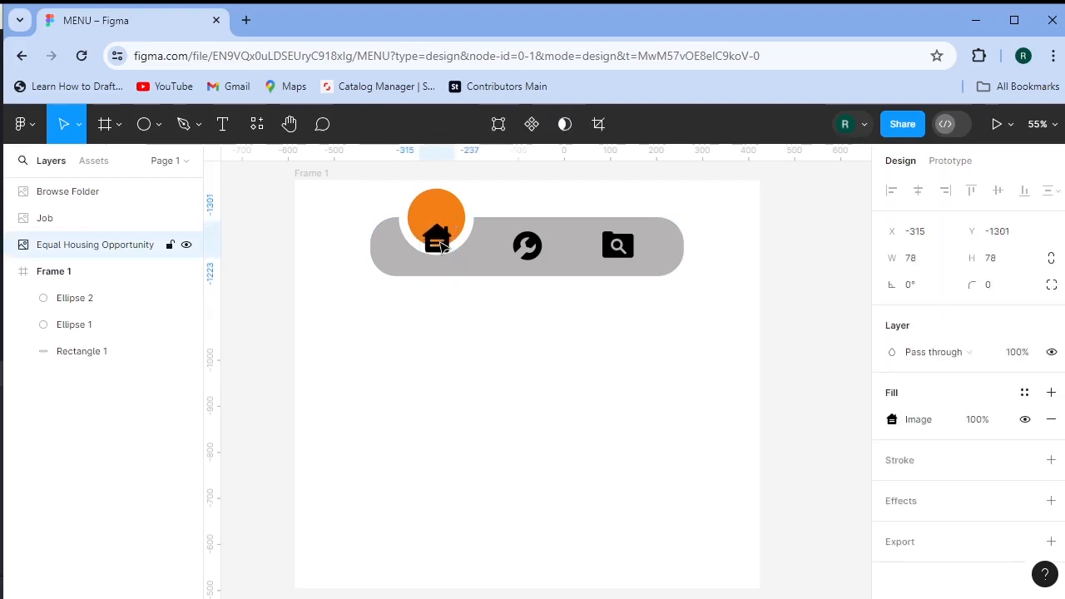
pyautogui.press('Up')
pyautogui.press('Up')
pyautogui.press('Up')
pyautogui.press('Up')
pyautogui.press('Up')
pyautogui.press('Up')
pyautogui.press('Up')
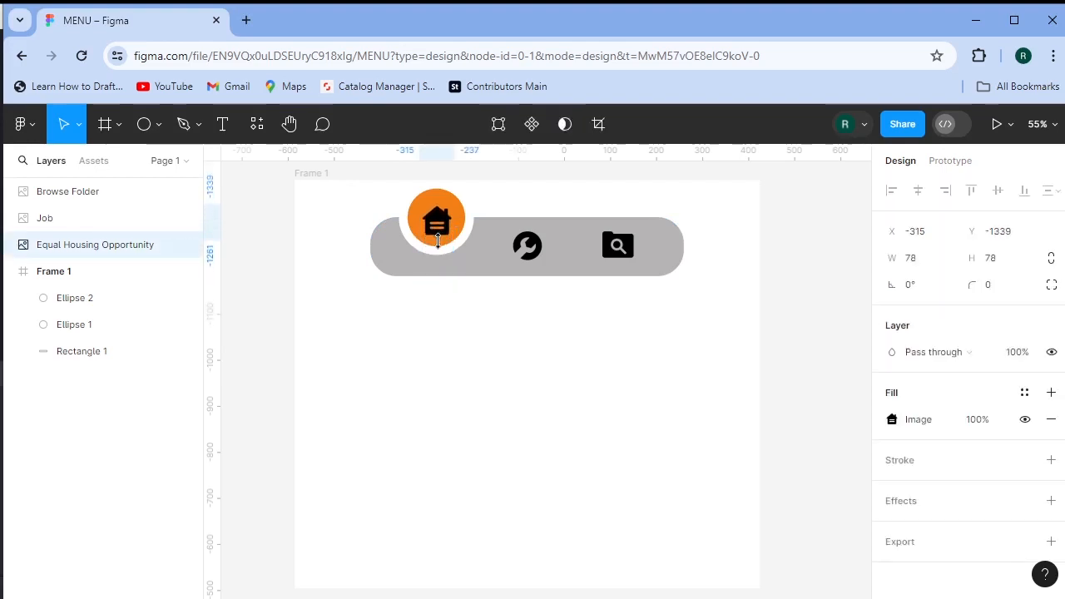
pyautogui.click(326, 400)
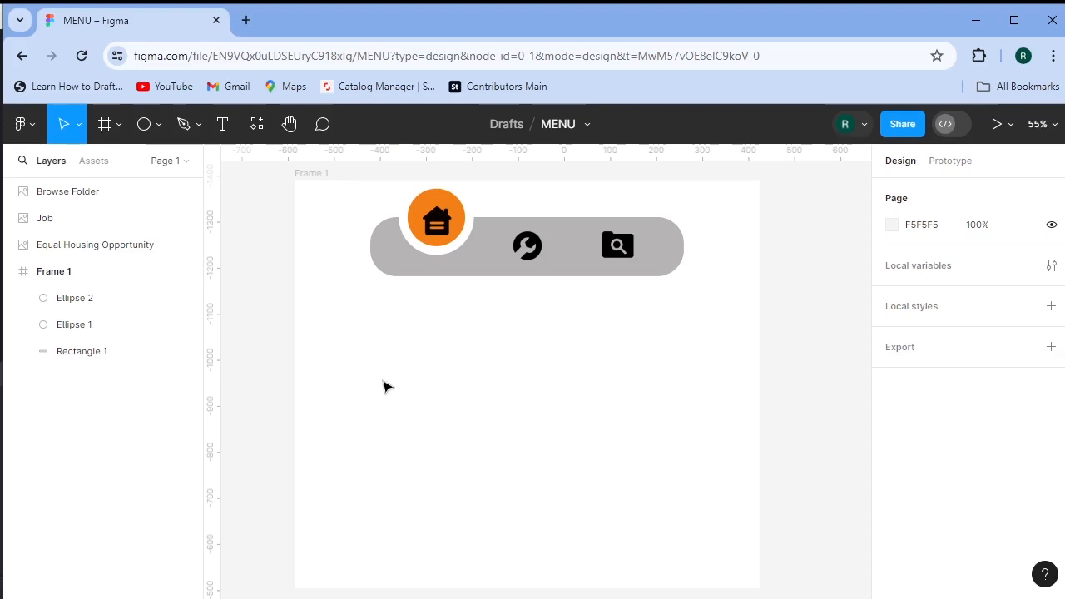
# Step: Add a text label reading HOME on the grey bar below the white circle
pyautogui.click(223, 126)
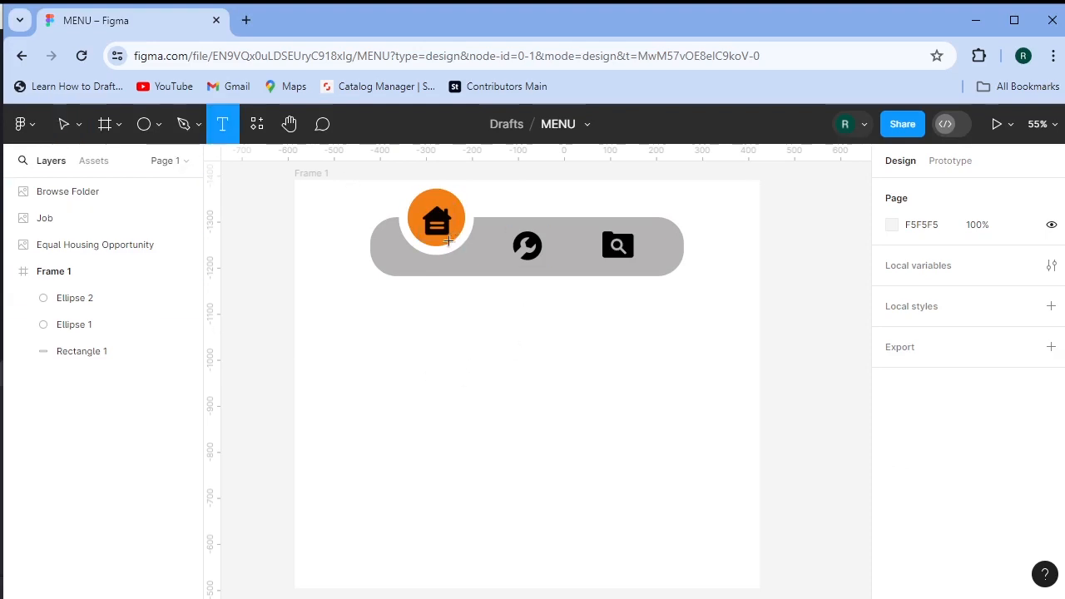
pyautogui.click(406, 263)
pyautogui.write('HOME')
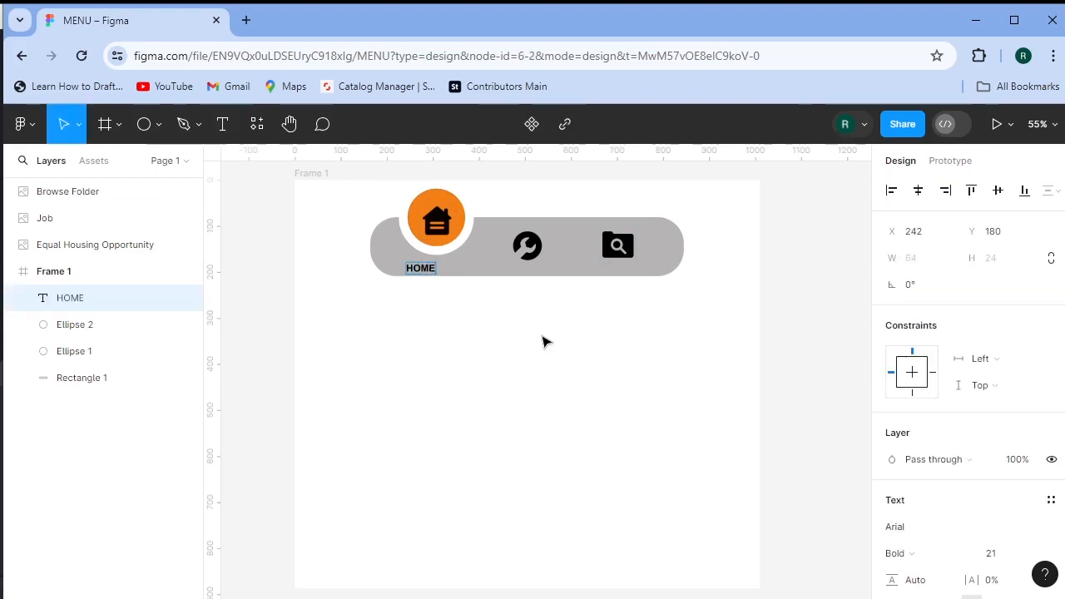
pyautogui.press('Escape')
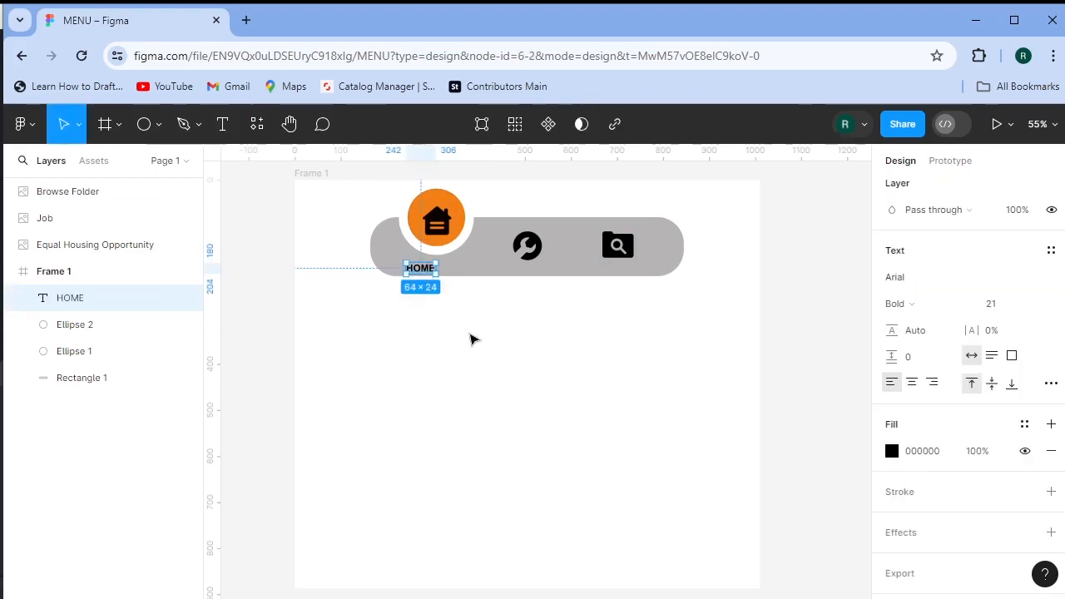
# Step: Enlarge the HOME label to font size 32 and centre it under the circle at X 259, Y 170
pyautogui.moveTo(983, 304); pyautogui.dragTo(993, 303)
pyautogui.click(605, 363)
pyautogui.moveTo(438, 277); pyautogui.dragTo(455, 280)
pyautogui.press('Up')
pyautogui.press('Up')
pyautogui.press('Up')
pyautogui.press('Up')
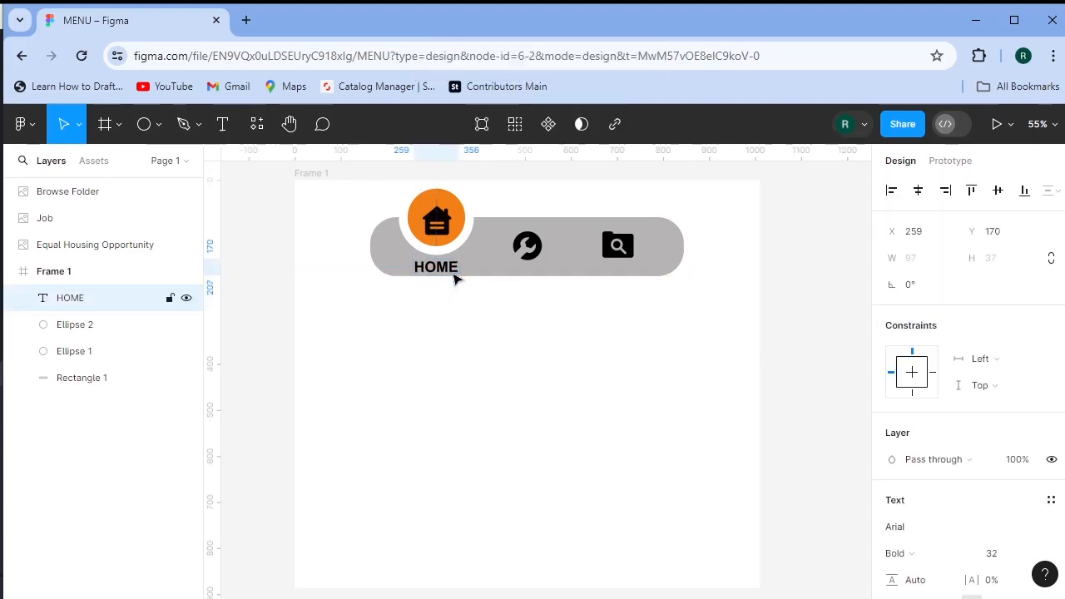
pyautogui.click(421, 380)
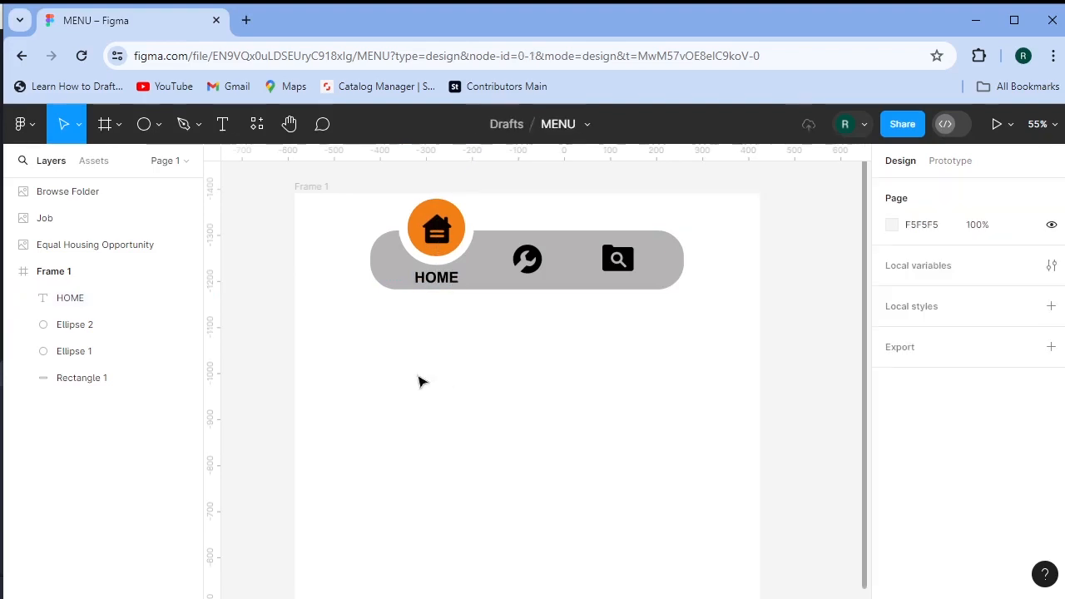
# Step: Move the Browse Folder, Job and Equal Housing Opportunity icon layers into Frame 1 above the HOME text layer
pyautogui.keyDown('shift'); pyautogui.click(90, 190); pyautogui.keyUp('shift')
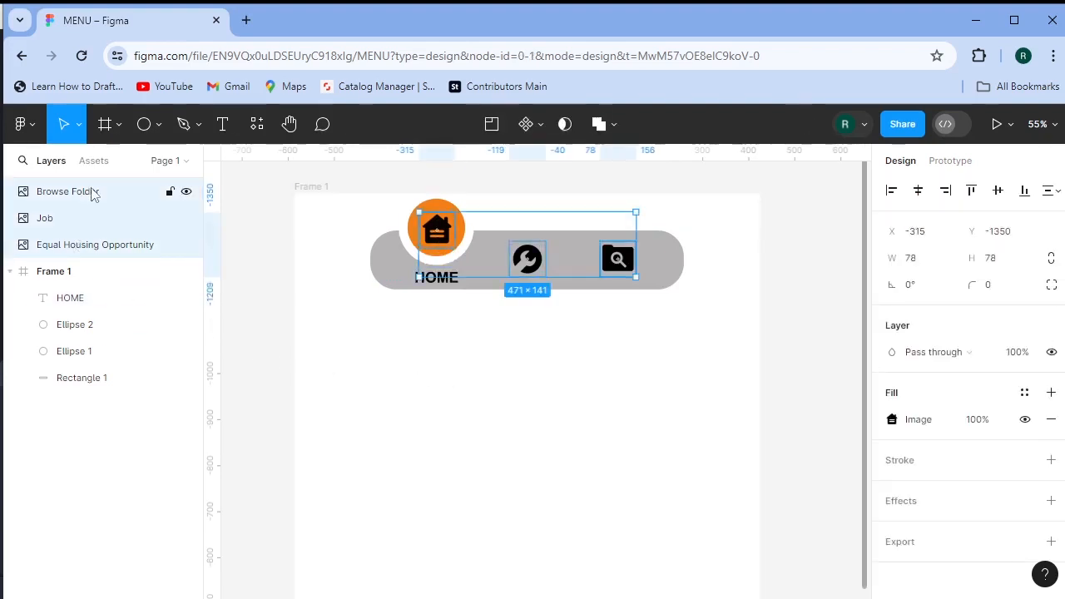
pyautogui.moveTo(100, 202); pyautogui.dragTo(101, 288)
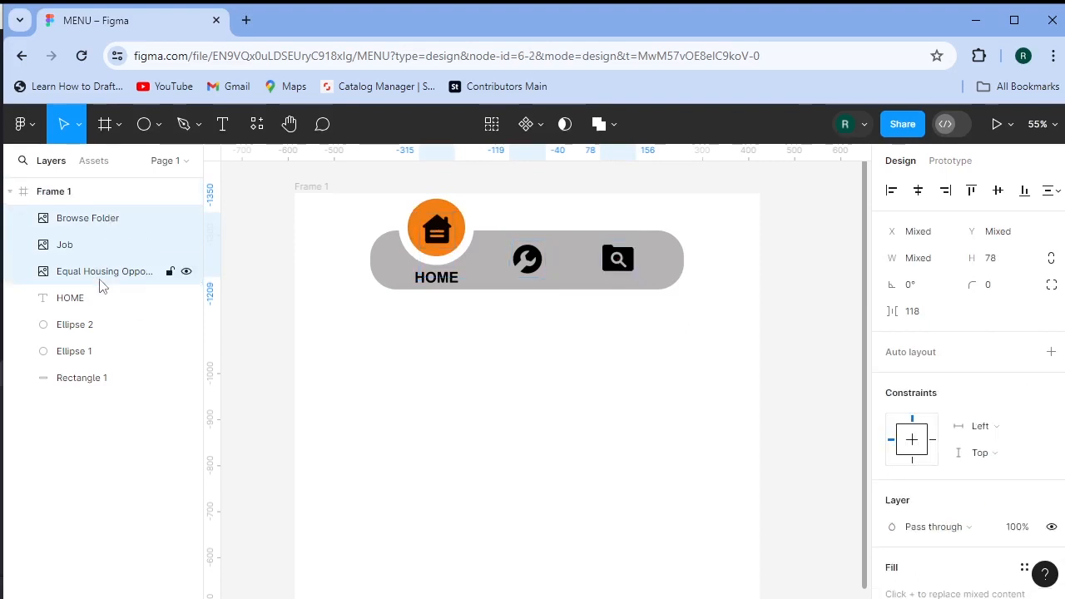
pyautogui.click(430, 378)
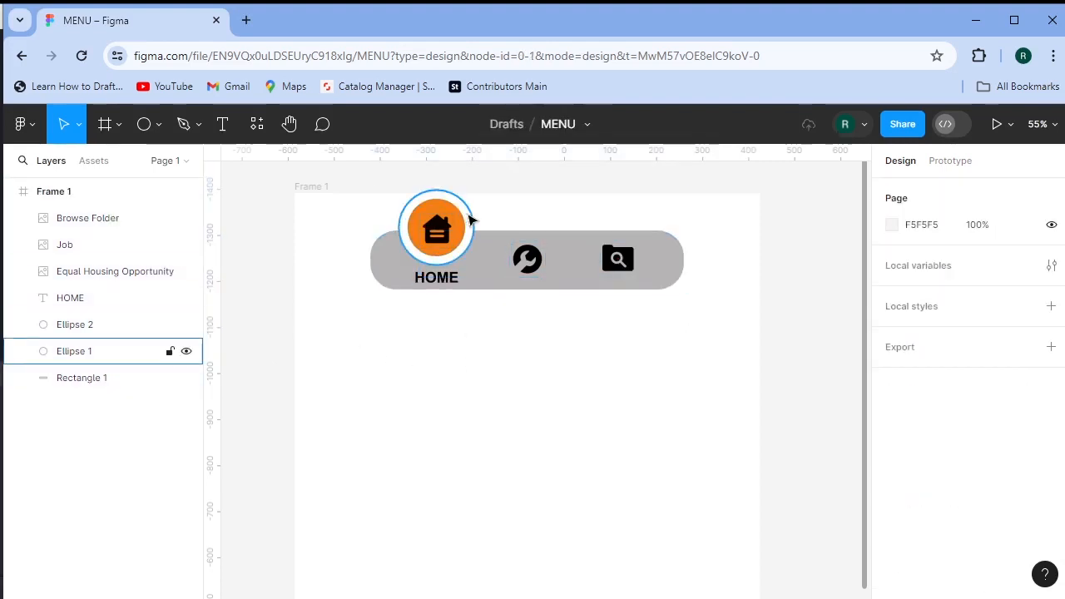
# Step: Group the orange circle and the white circle behind the house icon
pyautogui.moveTo(482, 204); pyautogui.dragTo(452, 210)
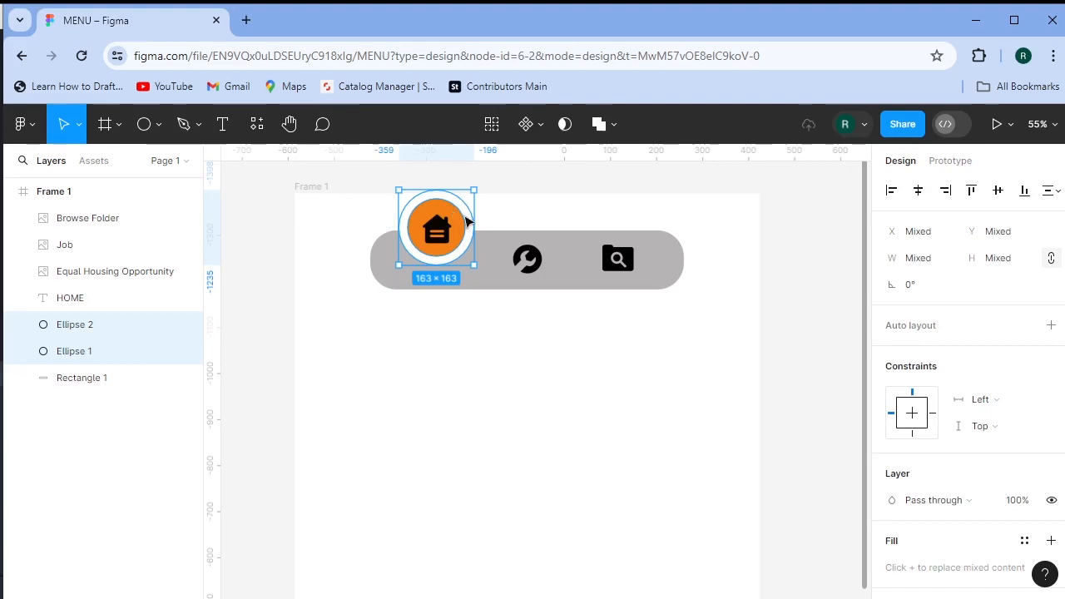
pyautogui.hotkey('ctrl', 'g')
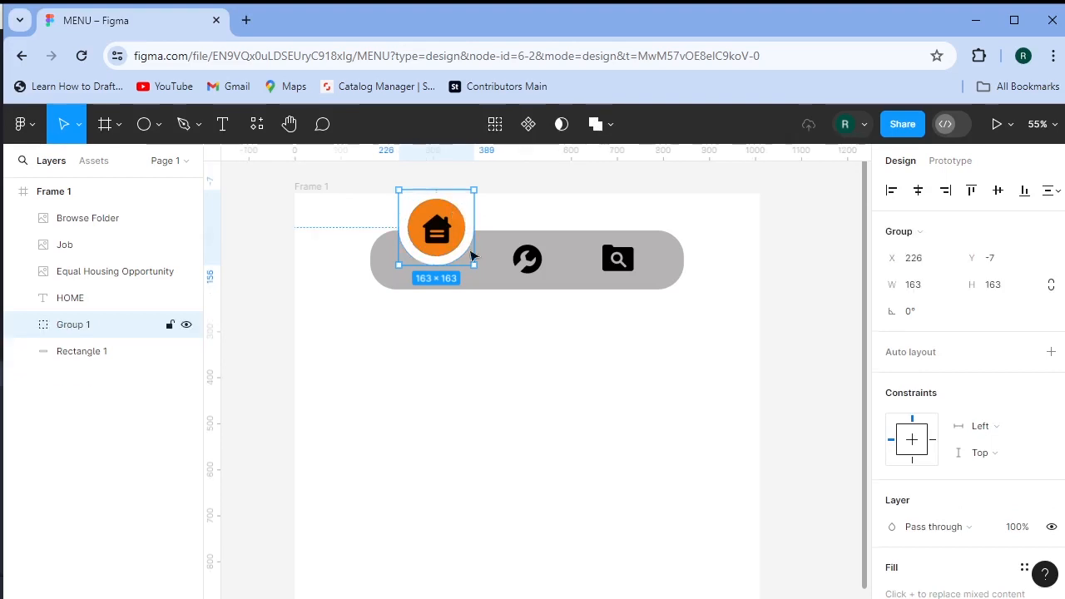
pyautogui.click(495, 363)
# Step: Wrap the bar, circle group, three icons and HOME label together in a new frame inside Frame 1
pyautogui.moveTo(358, 205); pyautogui.dragTo(758, 300)
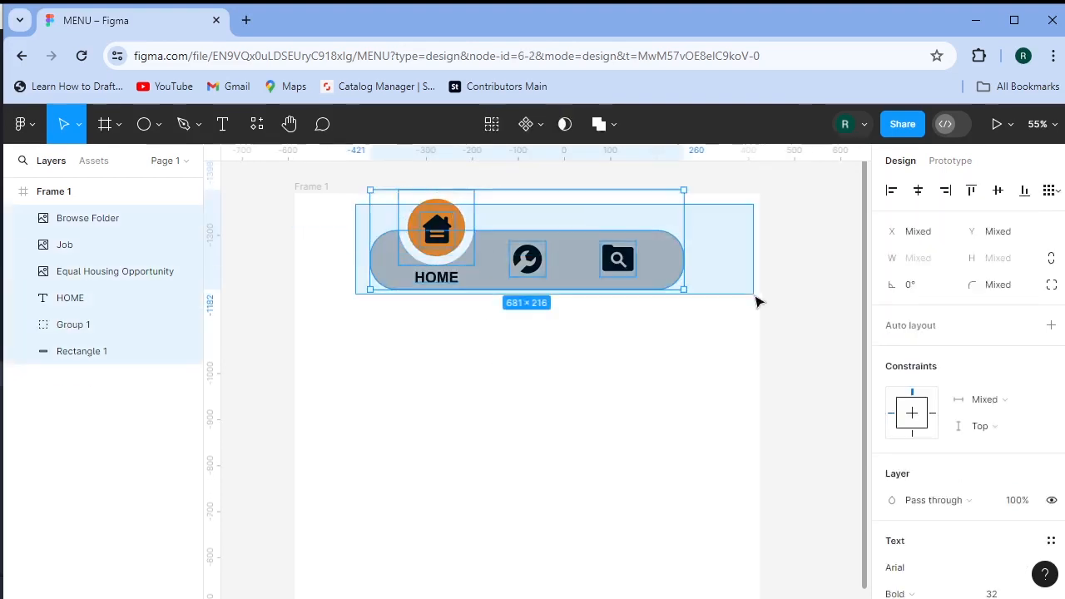
pyautogui.rightClick(444, 218)
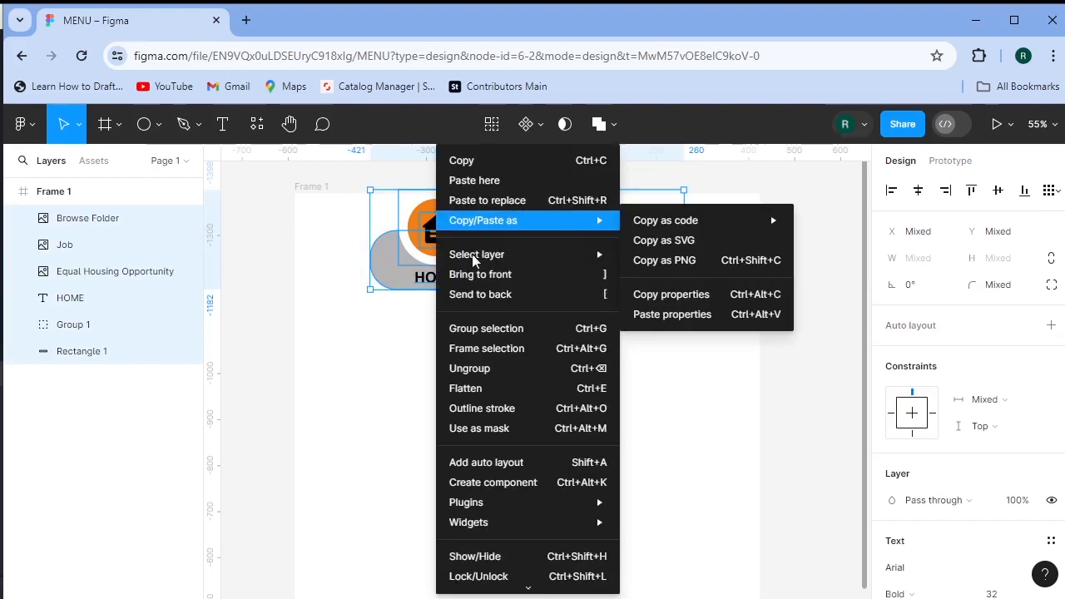
pyautogui.click(522, 349)
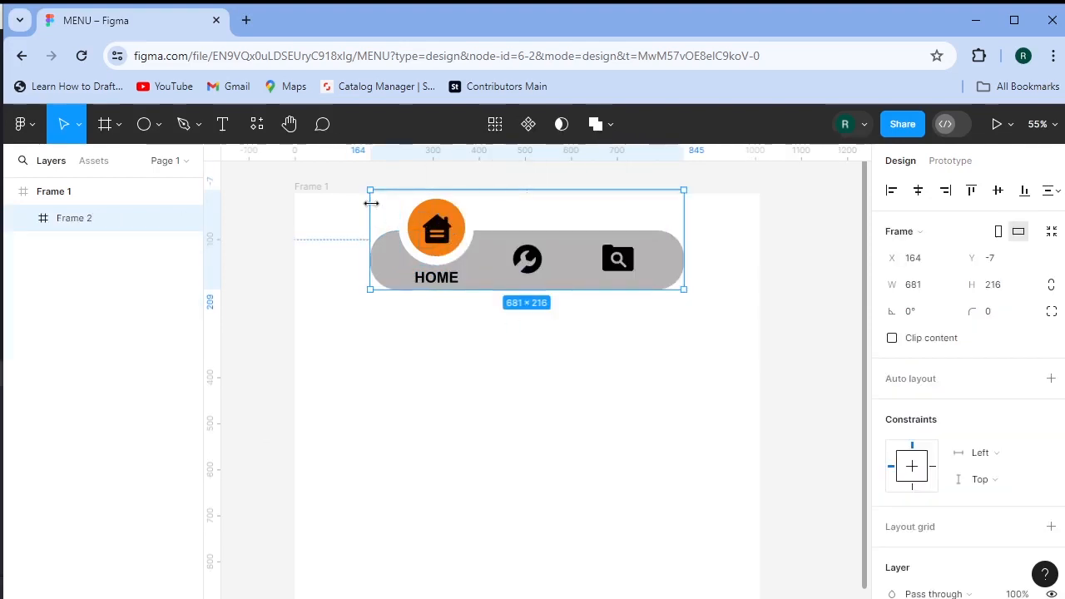
# Step: Duplicate the menu frame and place the copy directly below the original
pyautogui.click(538, 361)
pyautogui.moveTo(699, 317); pyautogui.dragTo(438, 329)
pyautogui.click(510, 467)
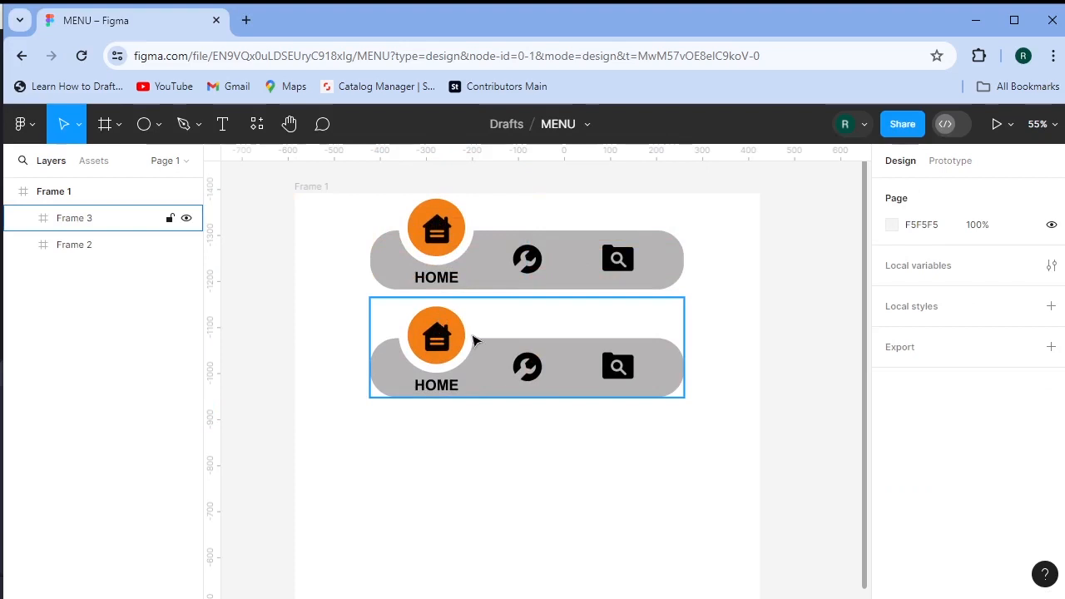
# Step: In the duplicated menu, move the circle group horizontally to X 259 so it is centred on the wrench icon
pyautogui.click(474, 339)
pyautogui.doubleClick(475, 339)
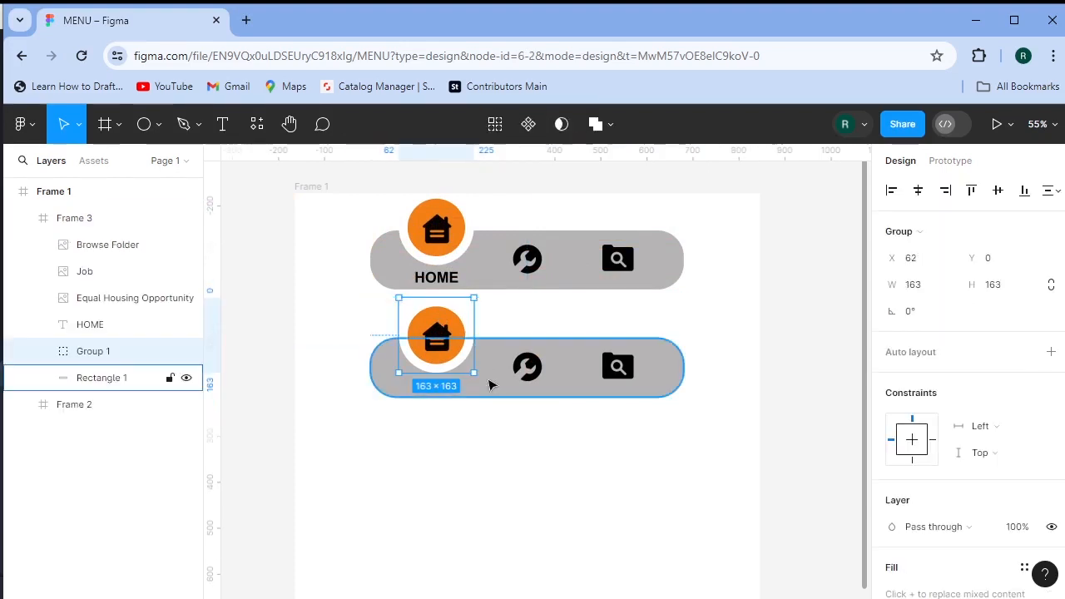
pyautogui.press('Right')
pyautogui.press('Right')
pyautogui.press('Right')
pyautogui.press('Right')
pyautogui.press('Right')
pyautogui.press('Right')
pyautogui.press('Right')
pyautogui.press('Right')
pyautogui.press('Right')
pyautogui.press('Right')
pyautogui.press('Right')
pyautogui.press('Right')
pyautogui.press('Right')
pyautogui.press('Right')
pyautogui.press('Right')
pyautogui.press('Right')
pyautogui.press('Right')
pyautogui.press('Right')
pyautogui.press('Right')
pyautogui.press('Right')
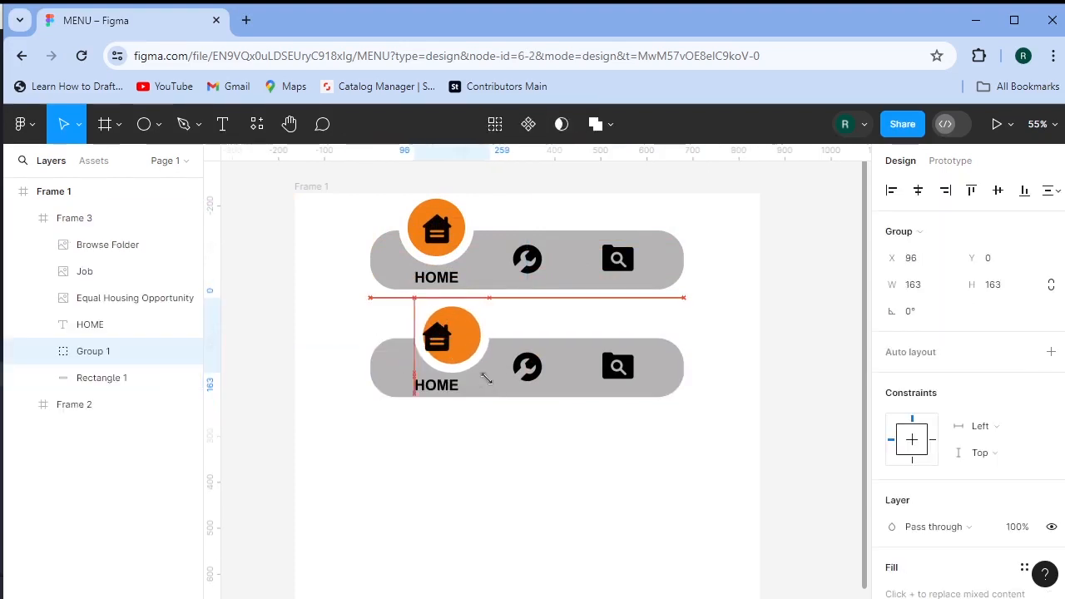
pyautogui.press('Right')
pyautogui.press('Right')
pyautogui.press('Right')
pyautogui.press('Right')
pyautogui.press('Right')
pyautogui.press('Right')
pyautogui.press('Right')
pyautogui.press('Right')
pyautogui.press('Right')
pyautogui.press('Right')
pyautogui.press('Right')
pyautogui.press('Right')
pyautogui.press('Right')
pyautogui.press('Right')
pyautogui.press('Right')
pyautogui.press('Right')
pyautogui.press('Right')
pyautogui.press('Right')
pyautogui.press('Right')
pyautogui.press('Right')
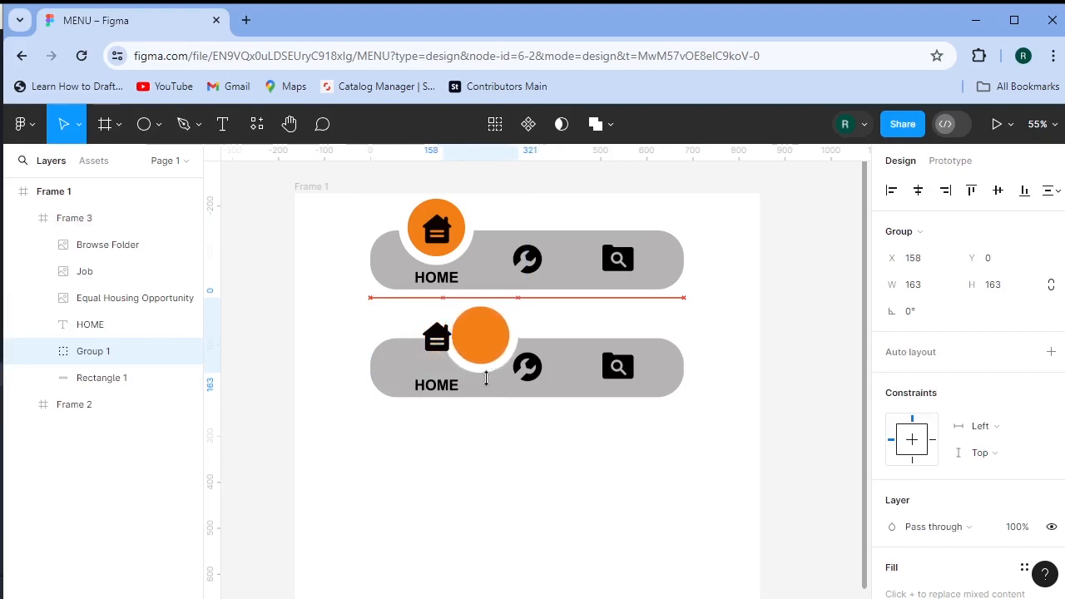
pyautogui.press('Right')
pyautogui.press('Right')
pyautogui.press('Right')
pyautogui.press('Right')
pyautogui.press('Right')
pyautogui.press('Right')
pyautogui.press('Right')
pyautogui.press('Right')
pyautogui.press('Right')
pyautogui.press('Right')
pyautogui.press('Right')
pyautogui.press('Right')
pyautogui.press('Right')
pyautogui.press('Right')
pyautogui.press('Right')
pyautogui.press('Right')
pyautogui.press('Right')
pyautogui.press('Right')
pyautogui.press('Right')
pyautogui.press('Right')
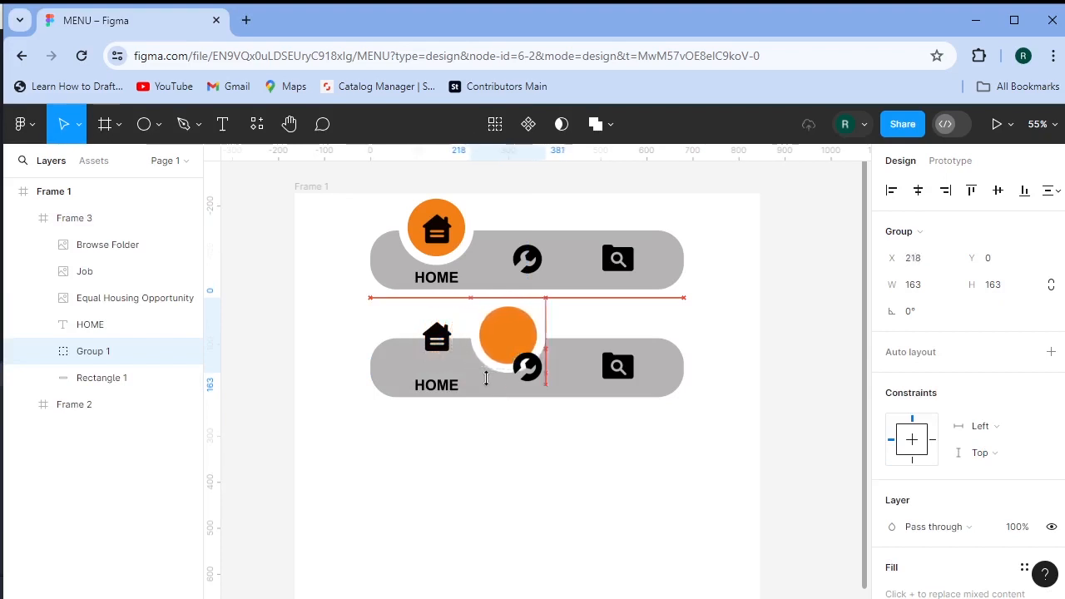
pyautogui.press('Right')
pyautogui.press('Right')
pyautogui.press('Right')
pyautogui.press('Right')
pyautogui.press('Right')
pyautogui.press('Right')
pyautogui.press('Right')
pyautogui.press('Right')
pyautogui.press('Right')
pyautogui.press('Right')
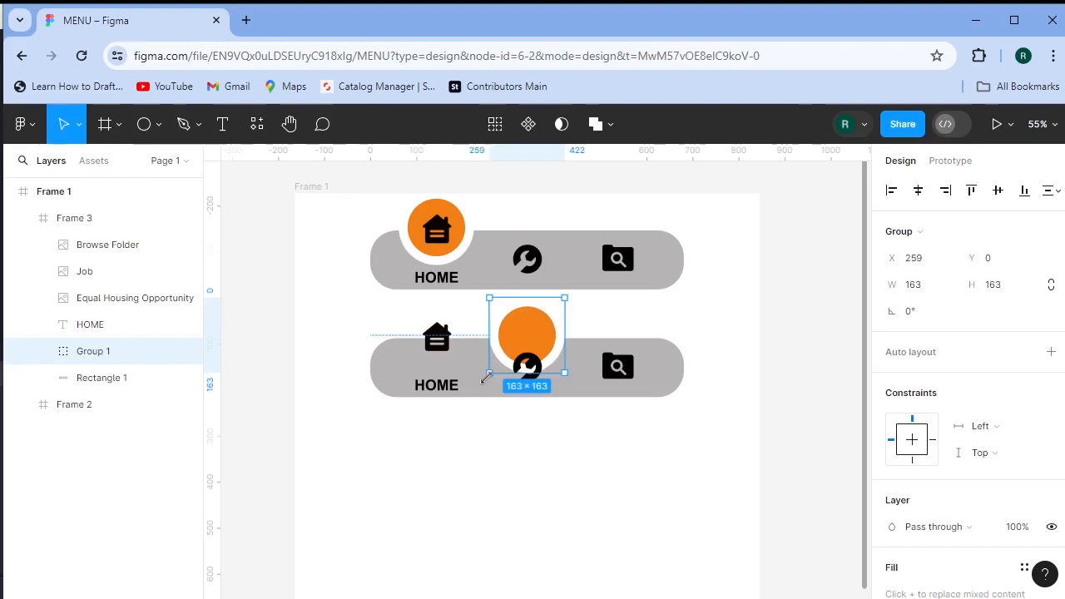
# Step: In the duplicated menu, move the wrench icon straight up to Y 48 so it sits centred on the orange circle
pyautogui.click(441, 338)
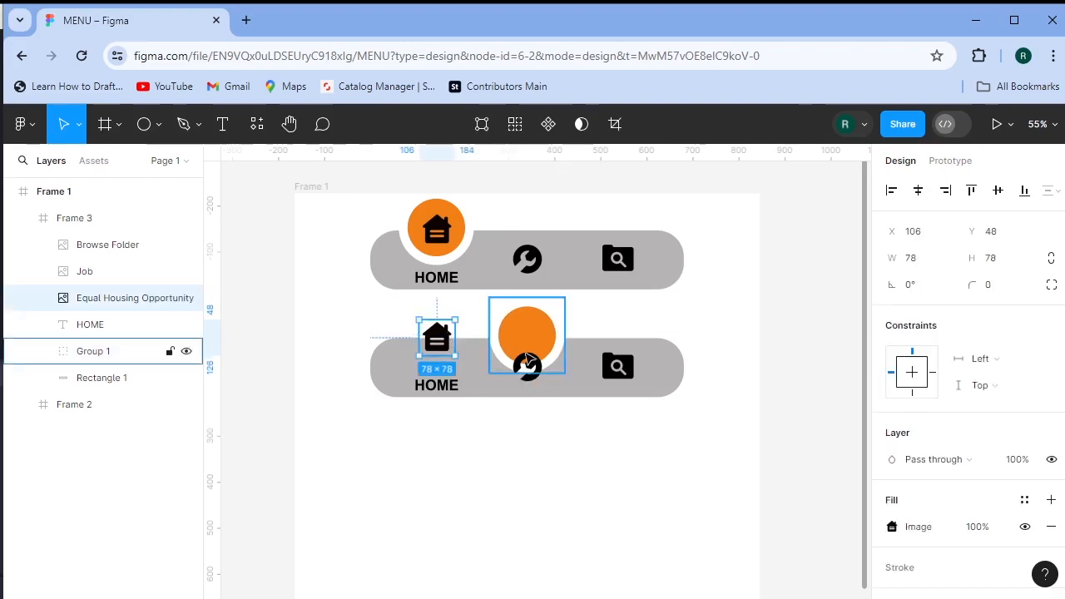
pyautogui.click(539, 363)
pyautogui.press('Up')
pyautogui.press('Up')
pyautogui.press('Up')
pyautogui.press('Up')
pyautogui.press('Up')
pyautogui.press('Up')
pyautogui.press('Up')
pyautogui.press('Up')
pyautogui.press('Up')
pyautogui.press('Up')
pyautogui.press('Up')
pyautogui.press('Up')
pyautogui.press('Up')
pyautogui.press('Up')
pyautogui.press('Up')
pyautogui.press('Up')
pyautogui.press('Up')
pyautogui.press('Up')
pyautogui.press('Up')
pyautogui.press('Up')
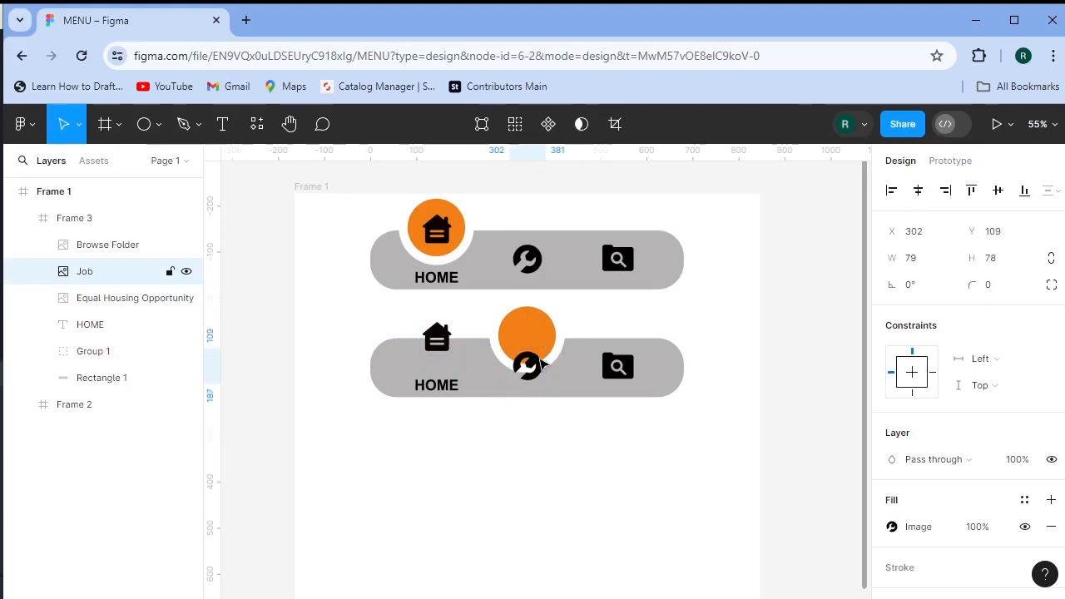
pyautogui.press('Up')
pyautogui.press('Up')
pyautogui.press('Up')
pyautogui.press('Up')
pyautogui.press('Up')
pyautogui.press('Up')
pyautogui.press('Up')
pyautogui.press('Up')
pyautogui.press('Up')
pyautogui.press('Up')
pyautogui.press('Up')
pyautogui.press('Up')
pyautogui.press('Up')
pyautogui.press('Up')
pyautogui.press('Up')
pyautogui.press('Up')
pyautogui.press('Up')
pyautogui.press('Up')
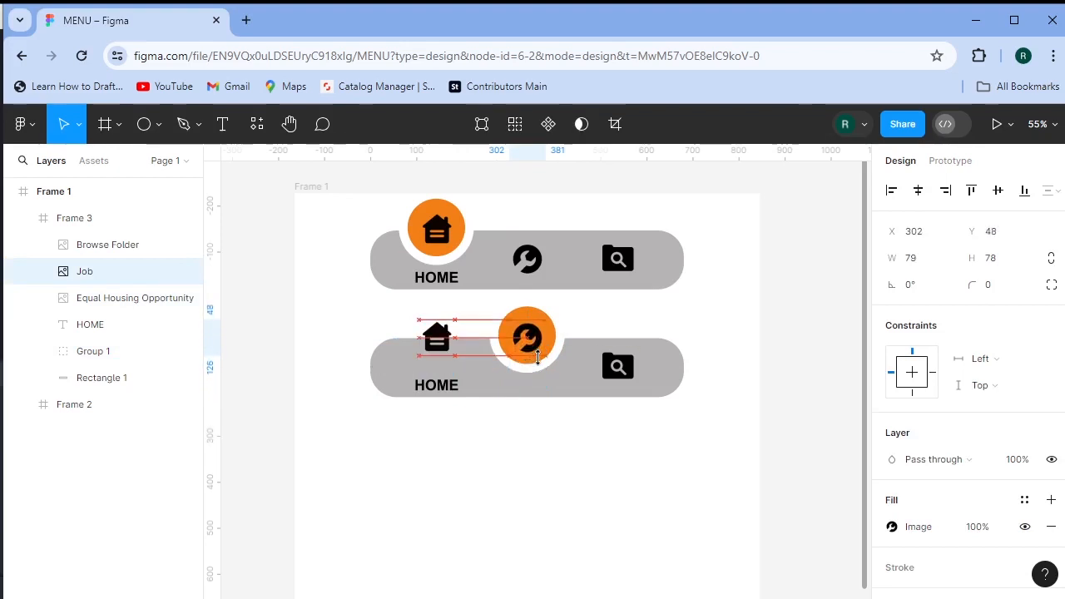
pyautogui.press('Down')
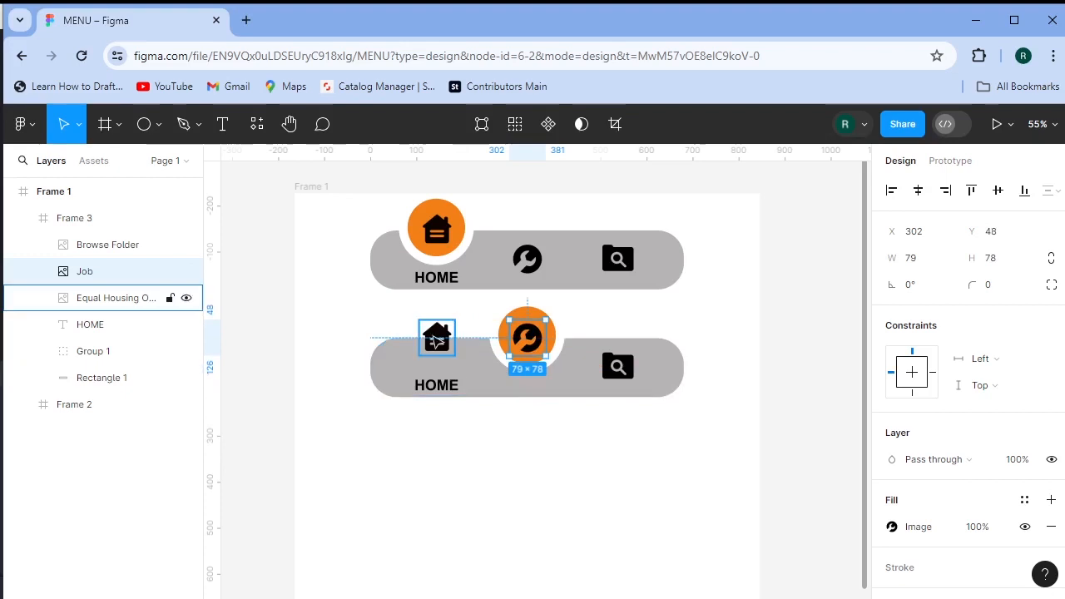
# Step: Move the duplicated menu's HOME label horizontally to X 293 so it is centred beneath the wrench icon
pyautogui.click(434, 387)
pyautogui.press('Right')
pyautogui.press('Right')
pyautogui.press('Right')
pyautogui.press('Right')
pyautogui.press('Right')
pyautogui.press('Right')
pyautogui.press('Right')
pyautogui.press('Right')
pyautogui.press('Right')
pyautogui.press('Right')
pyautogui.press('Right')
pyautogui.press('Right')
pyautogui.press('Right')
pyautogui.press('Right')
pyautogui.press('Right')
pyautogui.press('Right')
pyautogui.press('Right')
pyautogui.press('Right')
pyautogui.press('Right')
pyautogui.press('Right')
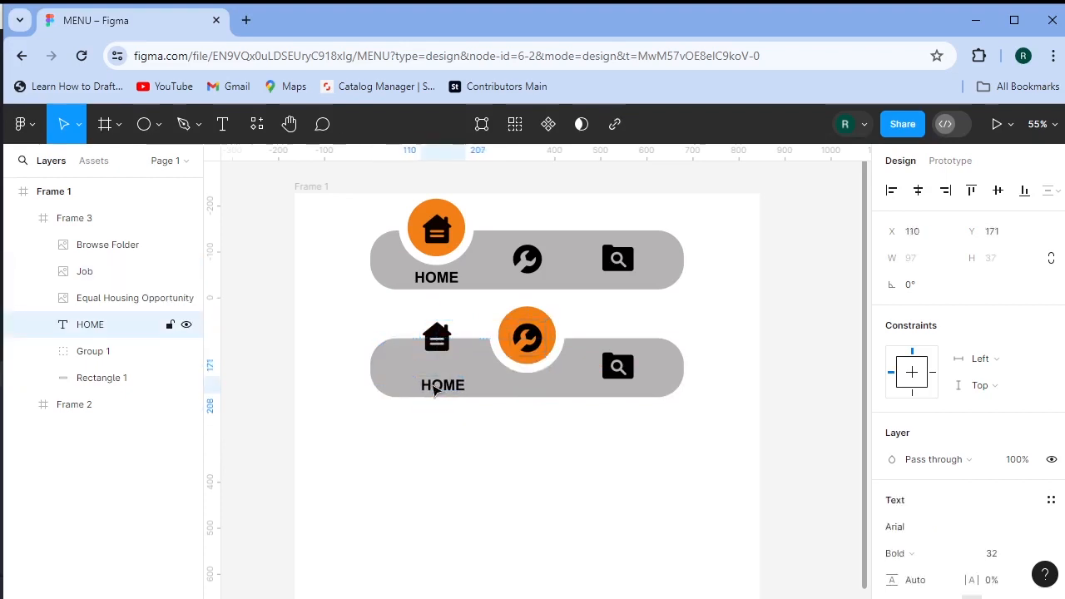
pyautogui.press('Right')
pyautogui.press('Right')
pyautogui.press('Right')
pyautogui.press('Right')
pyautogui.press('Right')
pyautogui.press('Right')
pyautogui.press('Right')
pyautogui.press('Right')
pyautogui.press('Right')
pyautogui.press('Right')
pyautogui.press('Right')
pyautogui.press('Right')
pyautogui.press('Right')
pyautogui.press('Right')
pyautogui.press('Right')
pyautogui.press('Right')
pyautogui.press('Right')
pyautogui.press('Right')
pyautogui.press('Right')
pyautogui.press('Right')
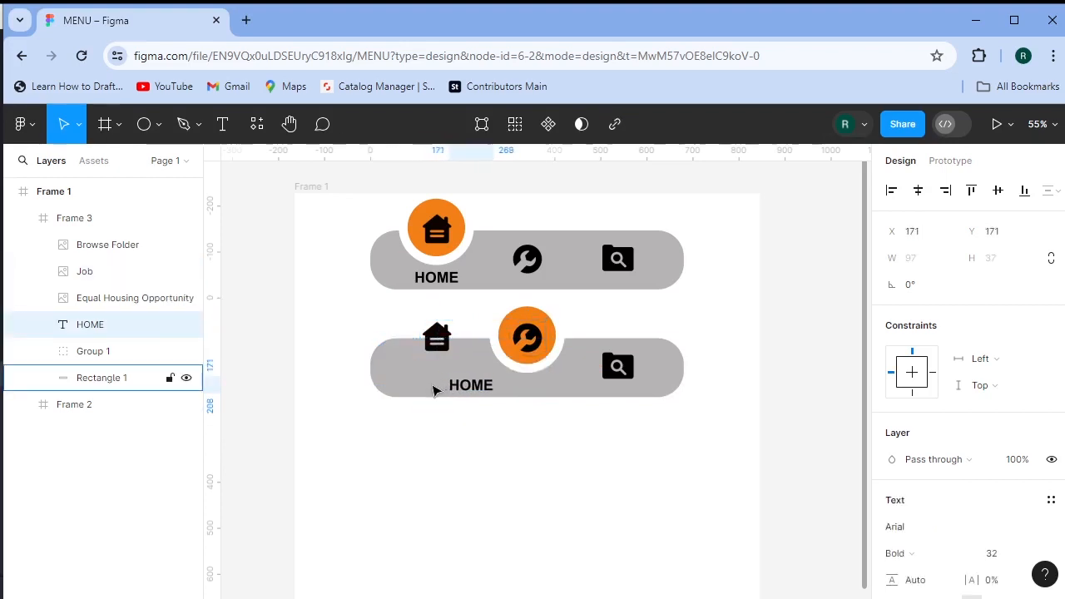
pyautogui.press('Right')
pyautogui.press('Right')
pyautogui.press('Right')
pyautogui.press('Right')
pyautogui.press('Right')
pyautogui.press('Right')
pyautogui.press('Right')
pyautogui.press('Right')
pyautogui.press('Right')
pyautogui.press('Right')
pyautogui.press('Right')
pyautogui.press('Right')
pyautogui.press('Right')
pyautogui.press('Right')
pyautogui.press('Right')
pyautogui.press('Right')
pyautogui.press('Right')
pyautogui.press('Right')
pyautogui.press('Right')
pyautogui.press('Right')
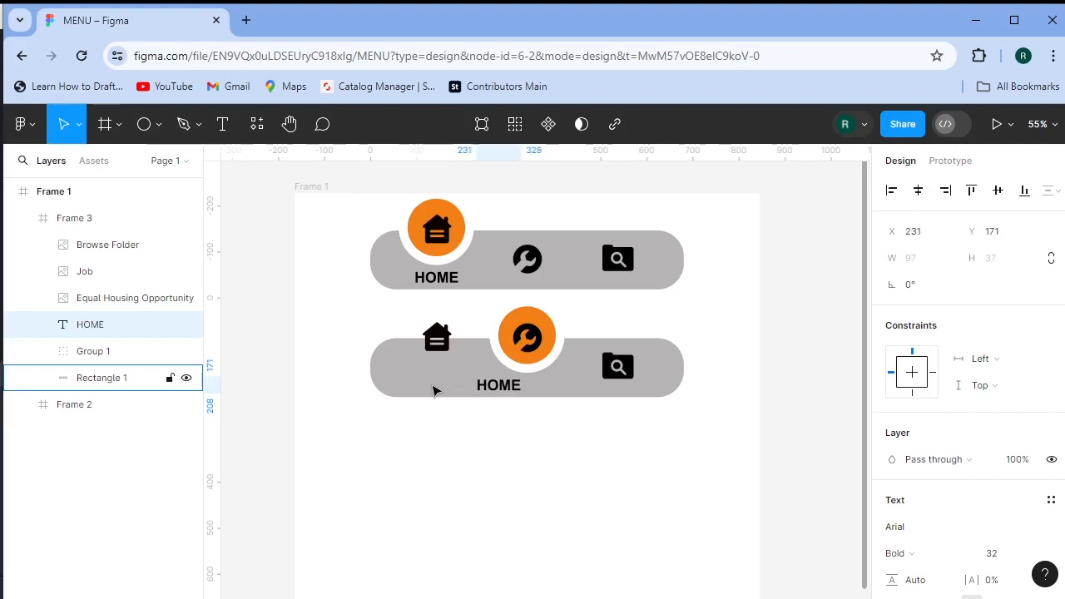
pyautogui.press('Right')
pyautogui.press('Right')
pyautogui.press('Right')
pyautogui.press('Right')
pyautogui.press('Right')
pyautogui.press('Right')
pyautogui.press('Right')
pyautogui.press('Right')
pyautogui.press('Right')
pyautogui.press('Right')
pyautogui.press('Right')
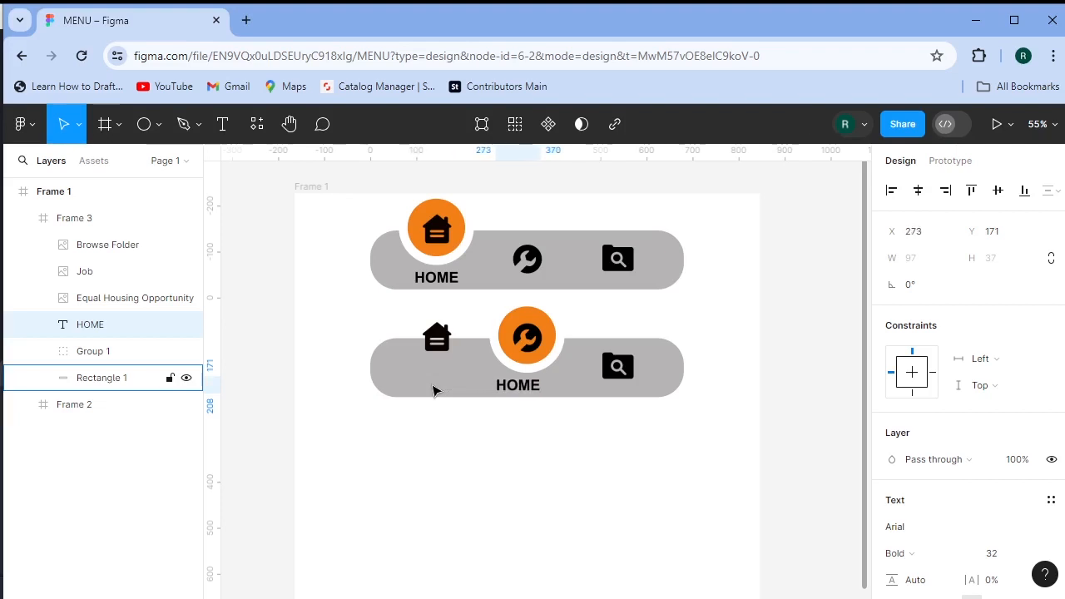
pyautogui.press('Right')
pyautogui.press('Right')
pyautogui.press('Right')
pyautogui.press('Right')
pyautogui.press('Right')
pyautogui.press('Right')
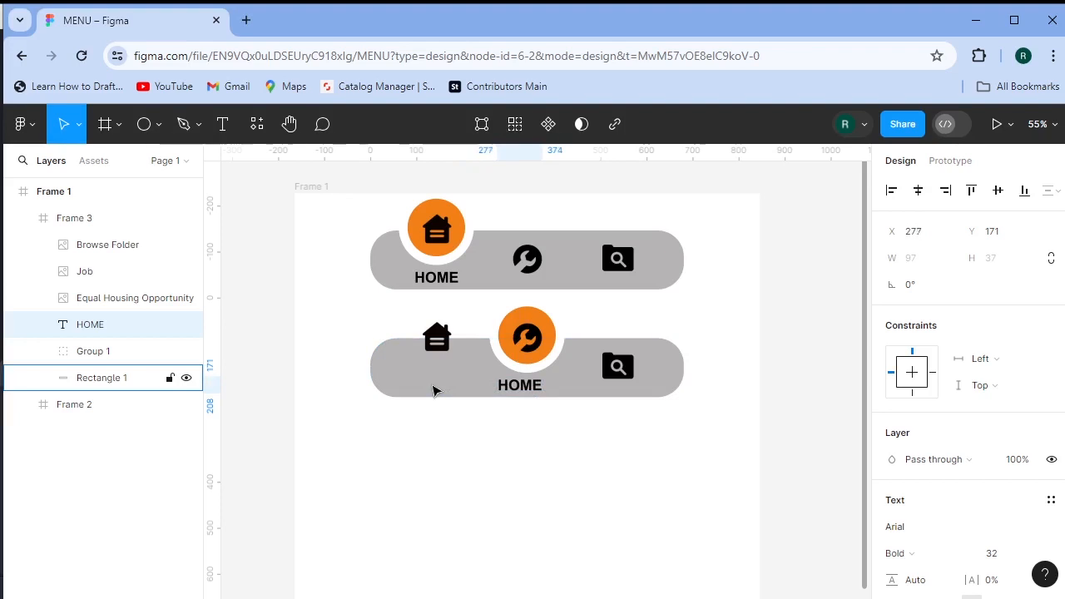
pyautogui.press('Right')
pyautogui.press('Right')
pyautogui.press('Right')
pyautogui.press('Right')
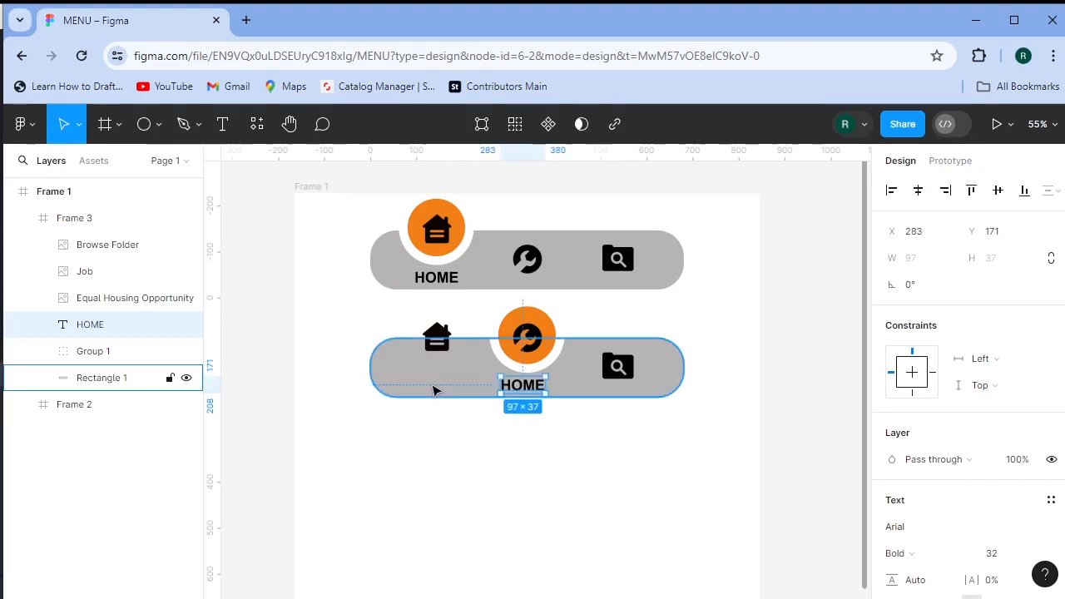
pyautogui.hotkey('shift', 'Right')
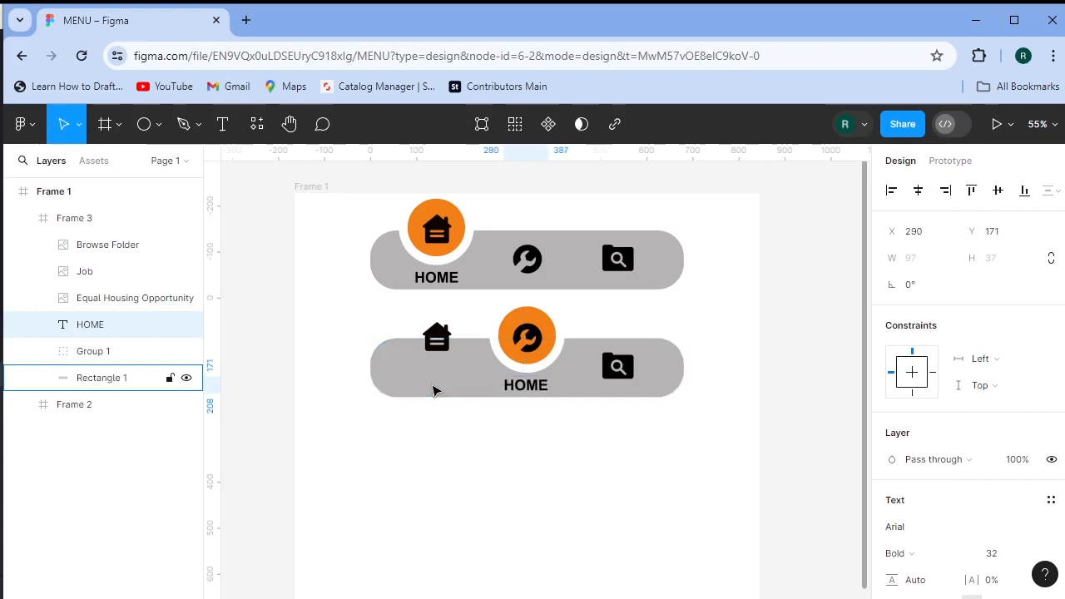
# Step: Change the text of the label beneath the wrench icon in the duplicated menu to SETTINGS
pyautogui.doubleClick(539, 390)
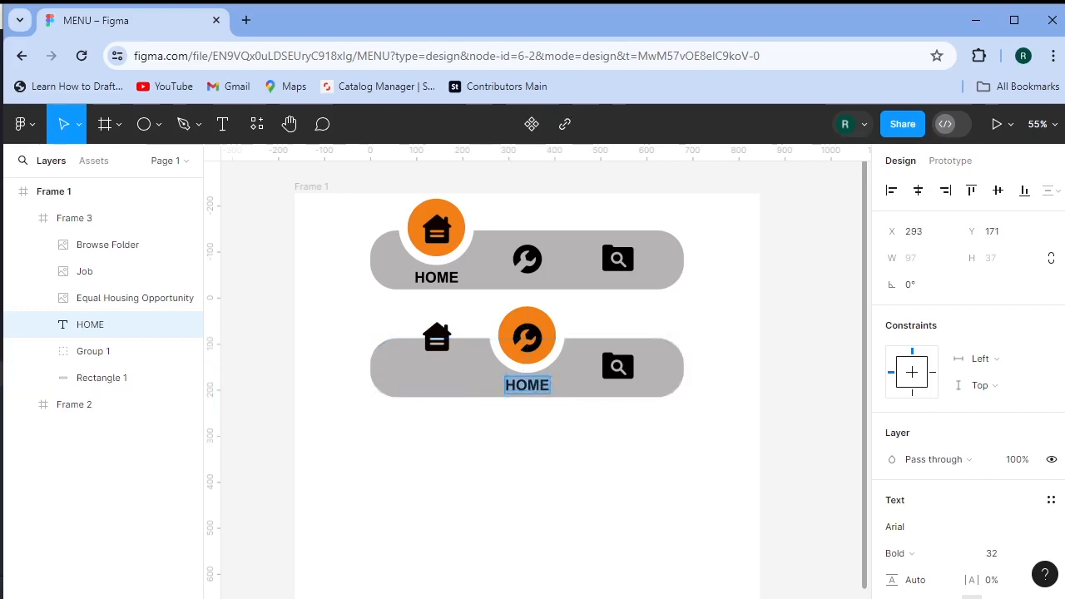
pyautogui.write('SE')
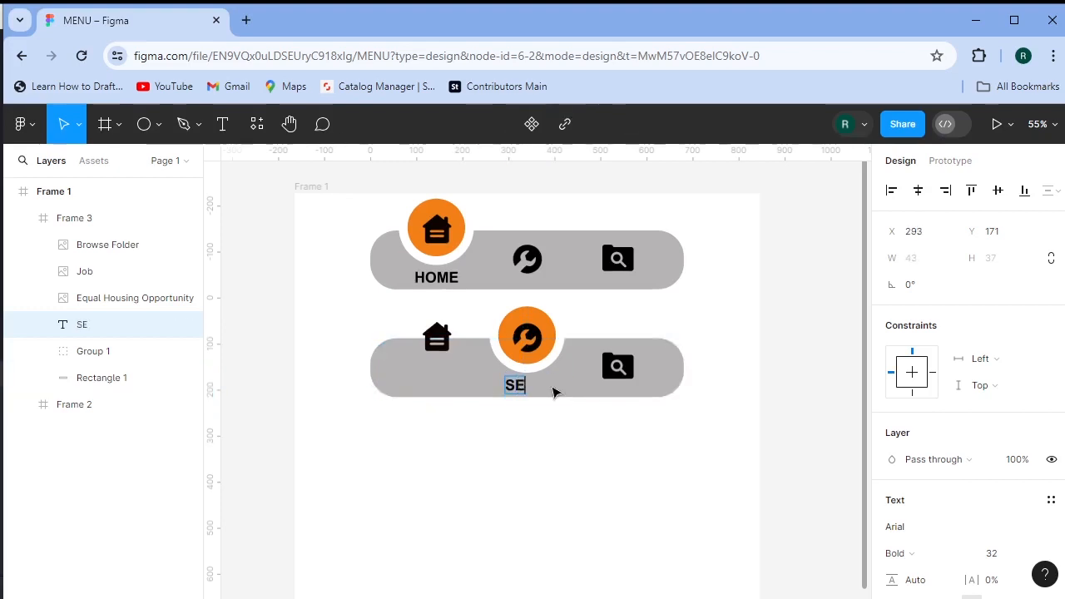
pyautogui.write('TTINGS')
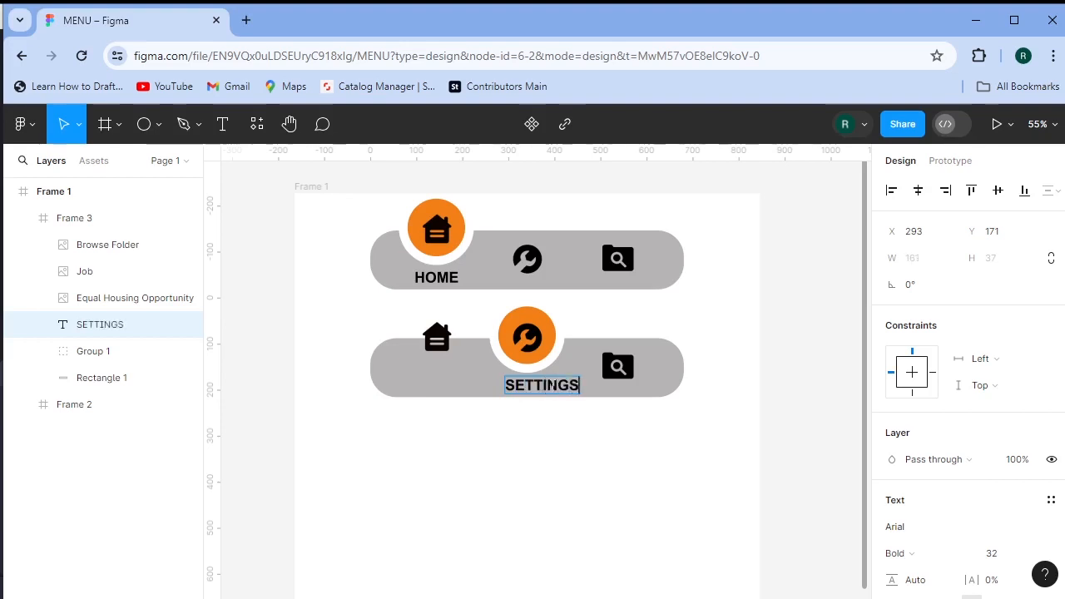
pyautogui.press('Escape')
pyautogui.click(580, 453)
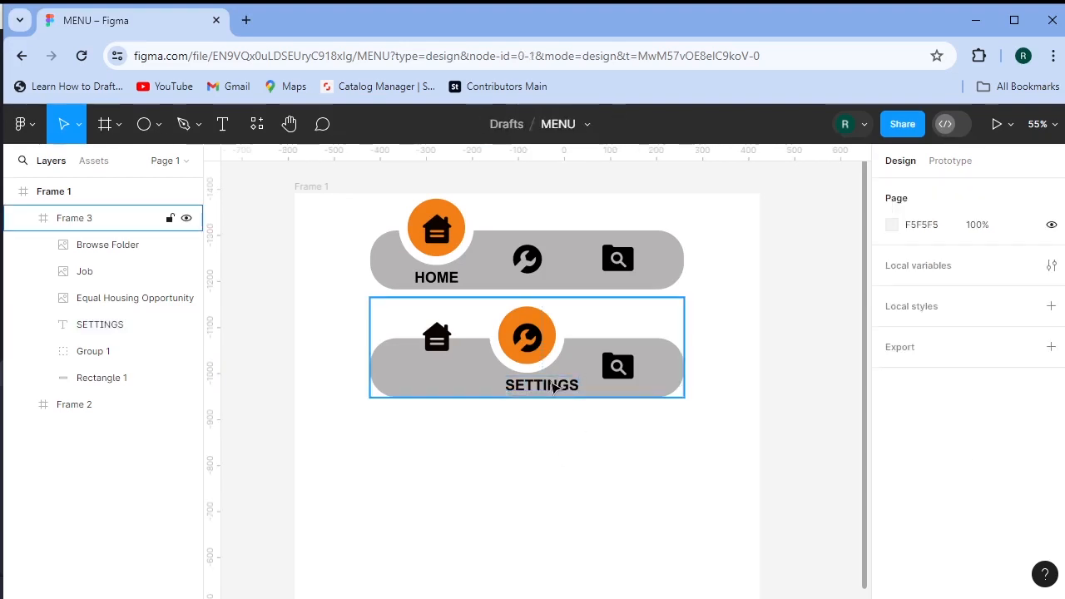
# Step: Move the SETTINGS label horizontally to X 265 to centre it under the orange circle
pyautogui.click(553, 388)
pyautogui.click(554, 390)
pyautogui.press('Left')
pyautogui.press('Left')
pyautogui.press('Left')
pyautogui.press('Left')
pyautogui.press('Left')
pyautogui.press('Left')
pyautogui.press('Left')
pyautogui.press('Left')
pyautogui.press('Left')
pyautogui.press('Left')
pyautogui.press('Left')
pyautogui.press('Left')
pyautogui.press('Left')
pyautogui.press('Left')
pyautogui.press('Left')
pyautogui.press('Left')
pyautogui.press('Left')
pyautogui.press('Left')
pyautogui.press('Left')
pyautogui.press('Left')
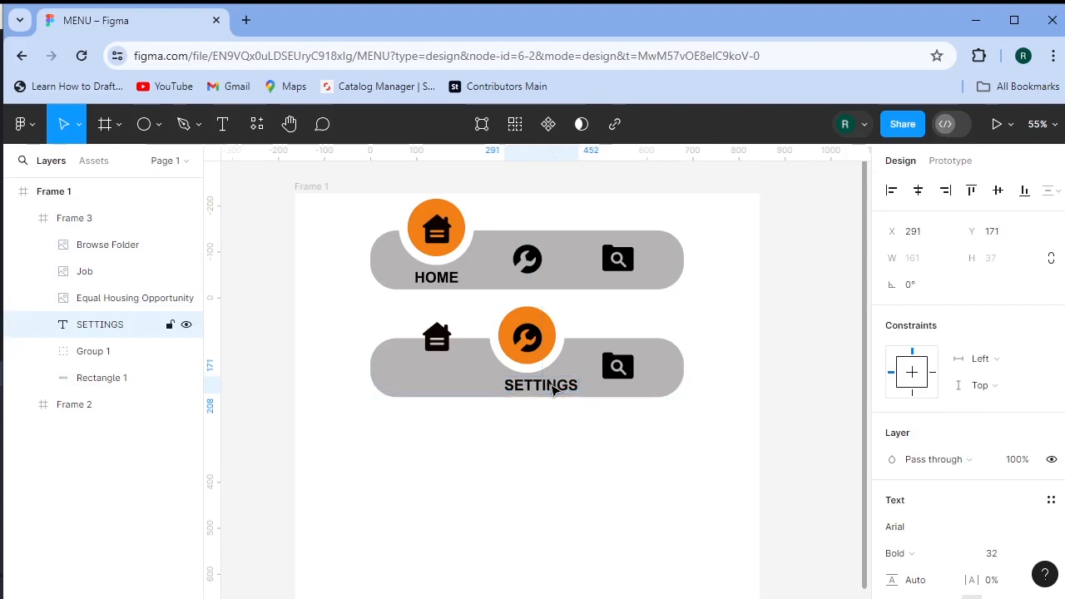
pyautogui.press('Left')
pyautogui.press('Left')
pyautogui.press('Left')
pyautogui.press('Left')
pyautogui.press('Left')
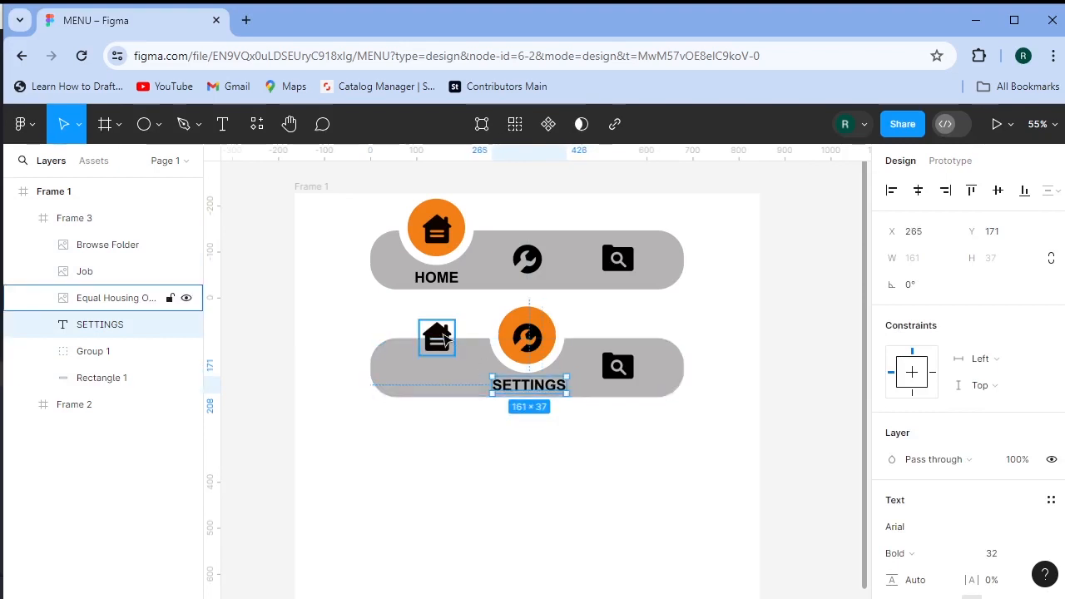
# Step: In the SETTINGS menu, move the house icon straight down to Y 111 so it sits on the grey bar
pyautogui.click(440, 335)
pyautogui.press('Down')
pyautogui.press('Down')
pyautogui.press('Down')
pyautogui.press('Down')
pyautogui.press('Down')
pyautogui.press('Down')
pyautogui.press('Down')
pyautogui.press('Down')
pyautogui.press('Down')
pyautogui.press('Down')
pyautogui.press('Down')
pyautogui.press('Down')
pyautogui.press('Down')
pyautogui.press('Down')
pyautogui.press('Down')
pyautogui.press('Down')
pyautogui.press('Down')
pyautogui.press('Down')
pyautogui.press('Down')
pyautogui.press('Down')
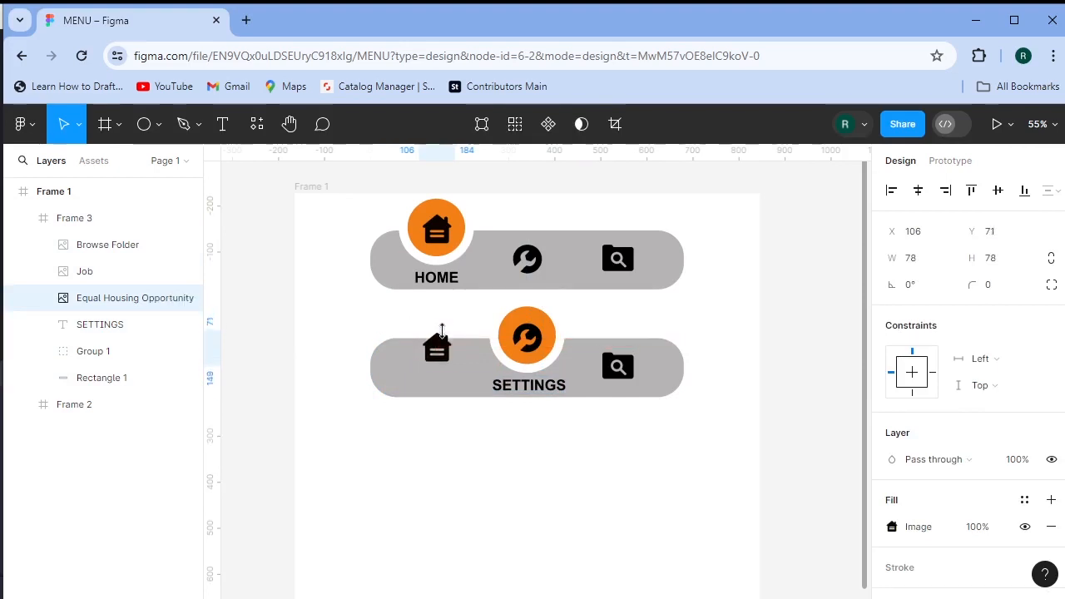
pyautogui.press('Down')
pyautogui.press('Down')
pyautogui.press('Down')
pyautogui.press('Down')
pyautogui.press('Down')
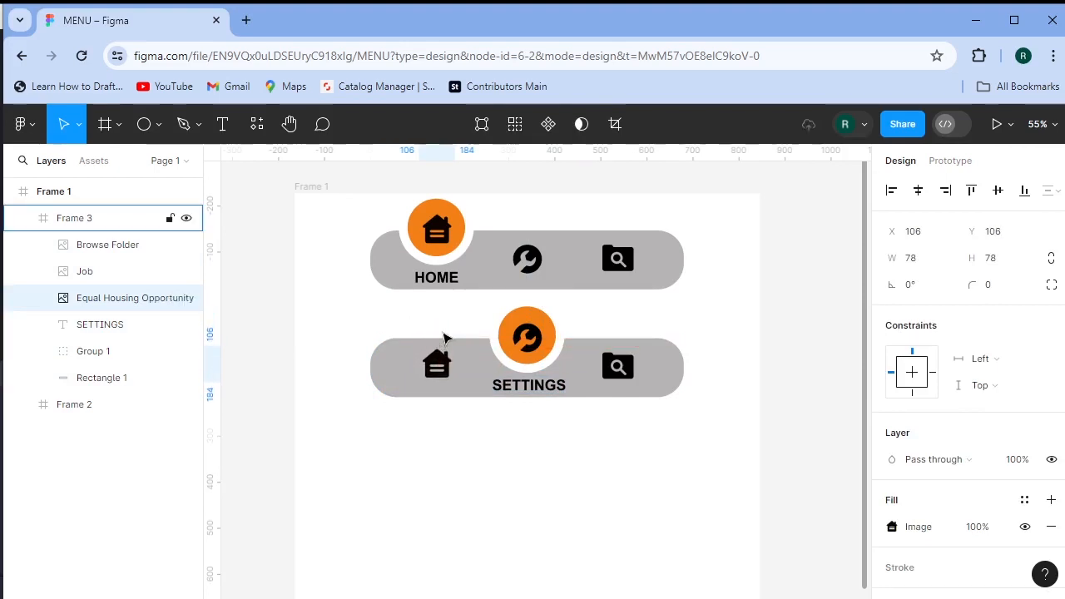
pyautogui.press('Down')
pyautogui.press('Down')
pyautogui.press('Down')
pyautogui.press('Down')
pyautogui.press('Down')
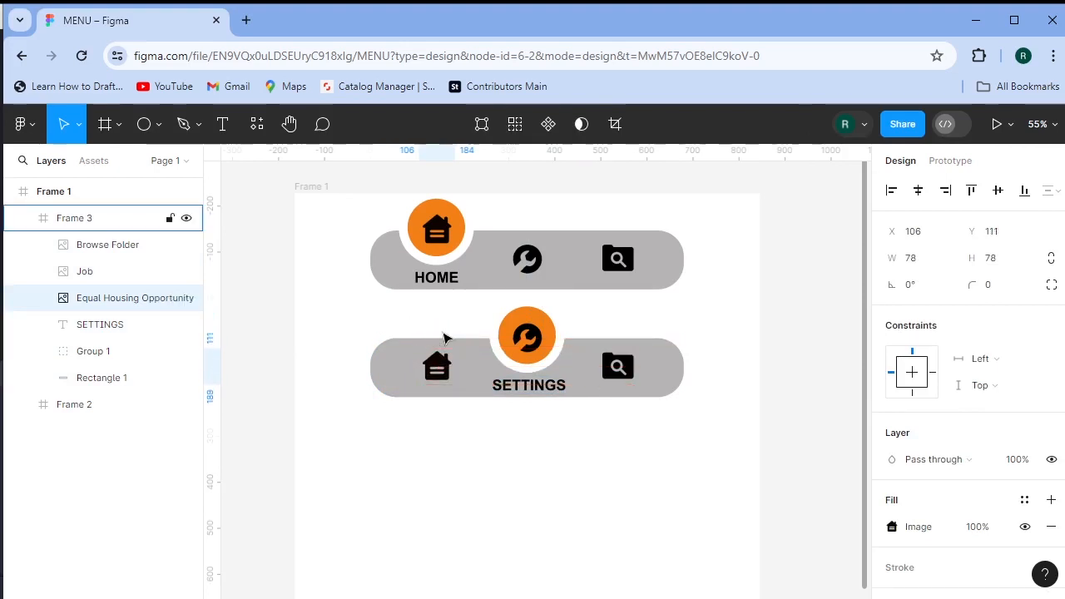
pyautogui.click(537, 454)
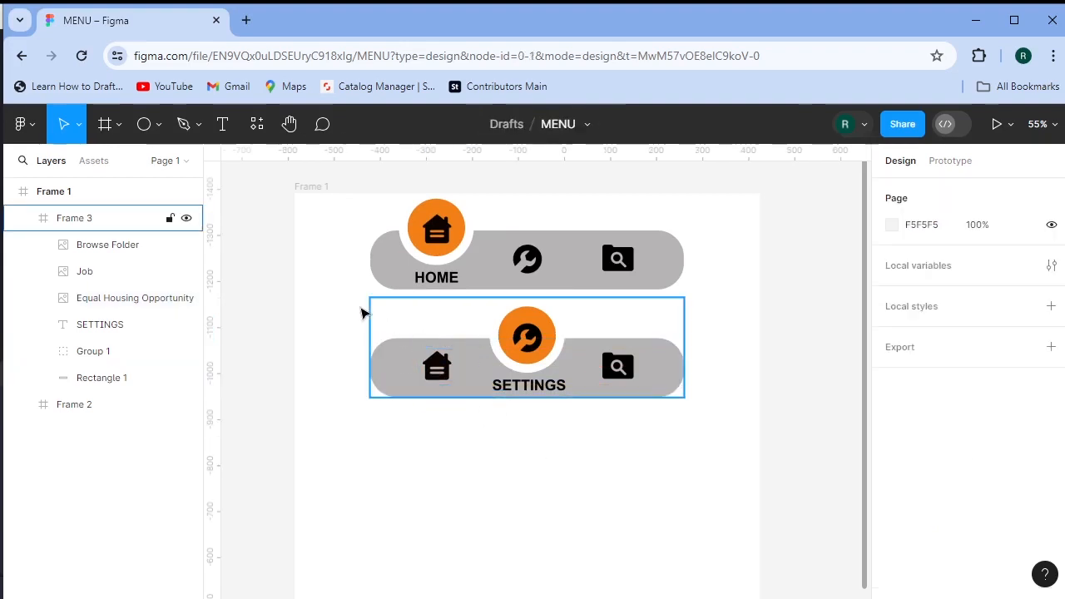
# Step: Duplicate the SETTINGS menu frame straight below the original at X 164, Y 487 to make a third menu
pyautogui.moveTo(341, 315); pyautogui.dragTo(713, 408)
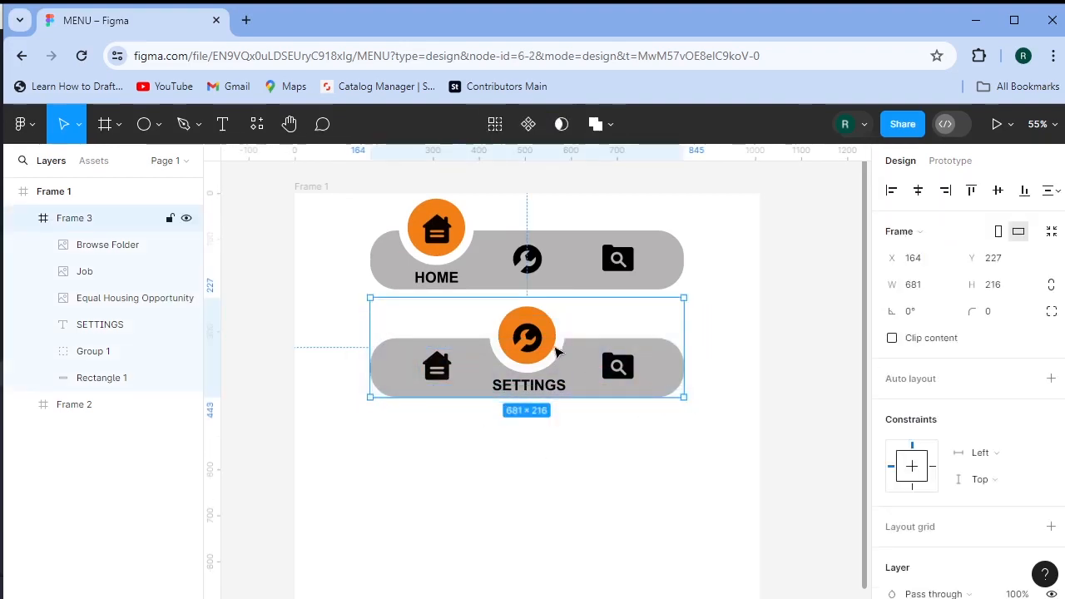
pyautogui.moveTo(545, 337); pyautogui.dragTo(541, 457)
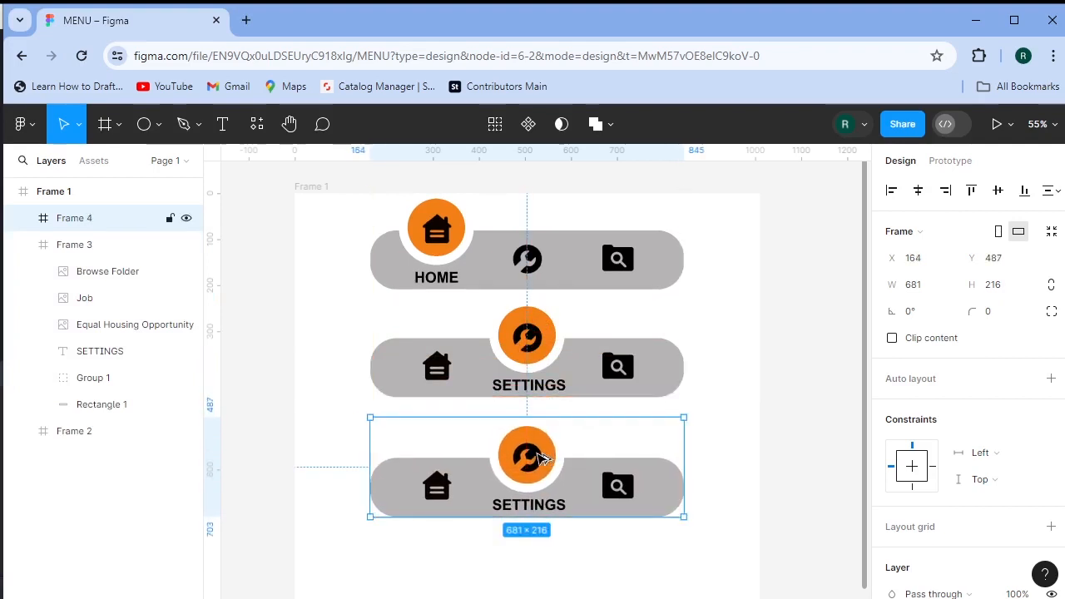
pyautogui.click(491, 549)
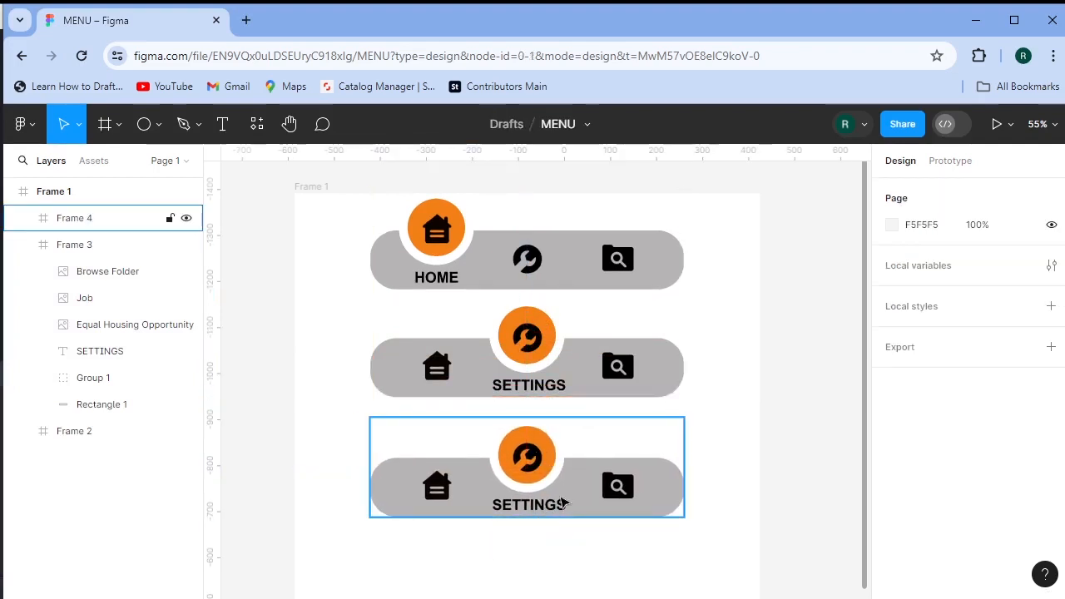
# Step: In the third menu, move the orange circle group horizontally to X 453 so it is centred over the folder search icon
pyautogui.click(566, 452)
pyautogui.doubleClick(561, 456)
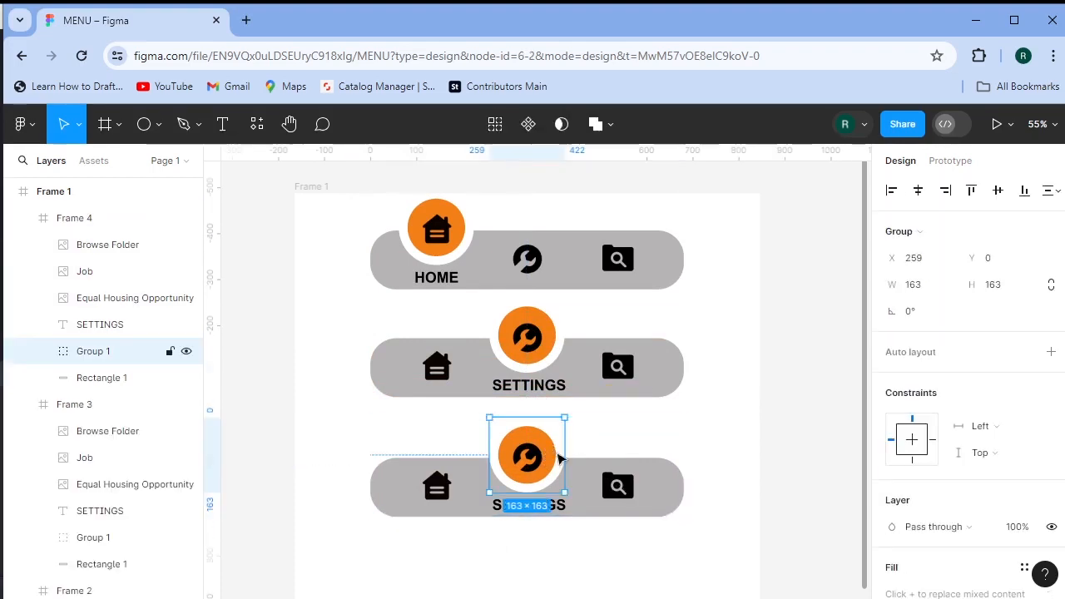
pyautogui.press('Right')
pyautogui.press('Right')
pyautogui.press('Right')
pyautogui.press('Right')
pyautogui.press('Right')
pyautogui.press('Right')
pyautogui.press('Right')
pyautogui.press('Right')
pyautogui.press('Right')
pyautogui.press('Right')
pyautogui.press('Right')
pyautogui.press('Right')
pyautogui.press('Right')
pyautogui.press('Right')
pyautogui.press('Right')
pyautogui.press('Right')
pyautogui.press('Right')
pyautogui.press('Right')
pyautogui.press('Right')
pyautogui.press('Right')
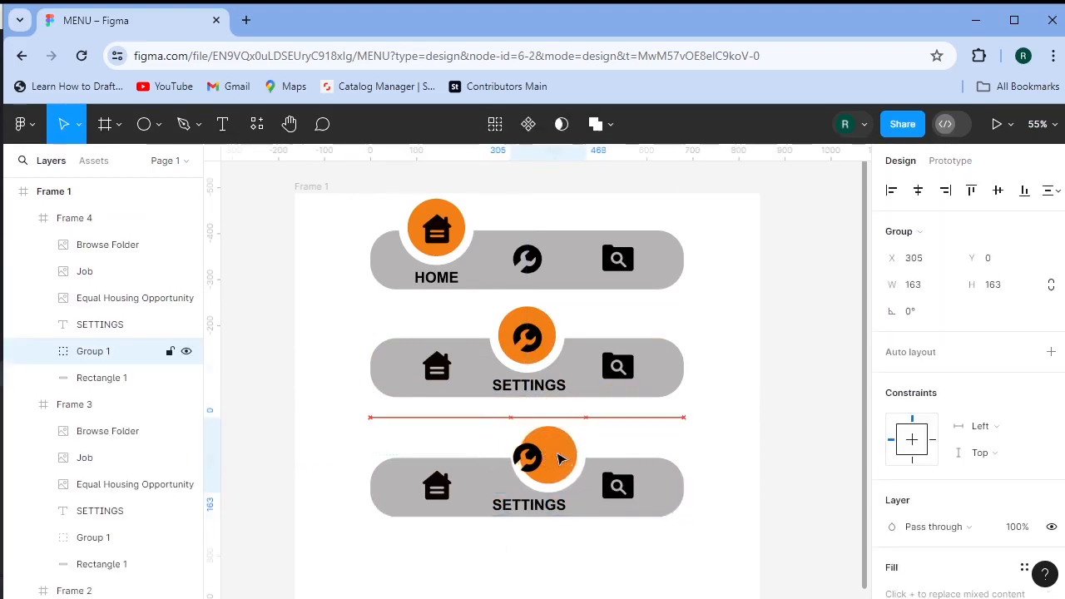
pyautogui.press('Right')
pyautogui.press('Right')
pyautogui.press('Right')
pyautogui.press('Right')
pyautogui.press('Right')
pyautogui.press('Right')
pyautogui.press('Right')
pyautogui.press('Right')
pyautogui.press('Right')
pyautogui.press('Right')
pyautogui.press('Right')
pyautogui.press('Right')
pyautogui.press('Right')
pyautogui.press('Right')
pyautogui.press('Right')
pyautogui.press('Right')
pyautogui.press('Right')
pyautogui.press('Right')
pyautogui.press('Right')
pyautogui.press('Right')
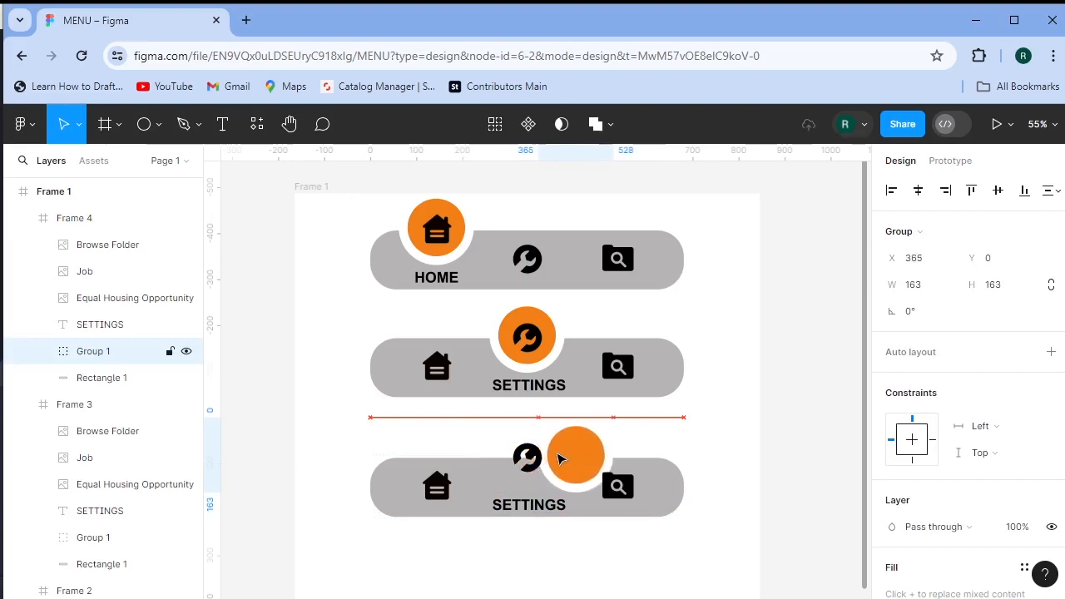
pyautogui.press('Right')
pyautogui.press('Right')
pyautogui.press('Right')
pyautogui.press('Right')
pyautogui.press('Right')
pyautogui.press('Right')
pyautogui.press('Right')
pyautogui.press('Right')
pyautogui.press('Right')
pyautogui.press('Right')
pyautogui.press('Right')
pyautogui.press('Right')
pyautogui.press('Right')
pyautogui.press('Right')
pyautogui.press('Right')
pyautogui.press('Right')
pyautogui.press('Right')
pyautogui.press('Right')
pyautogui.press('Right')
pyautogui.press('Right')
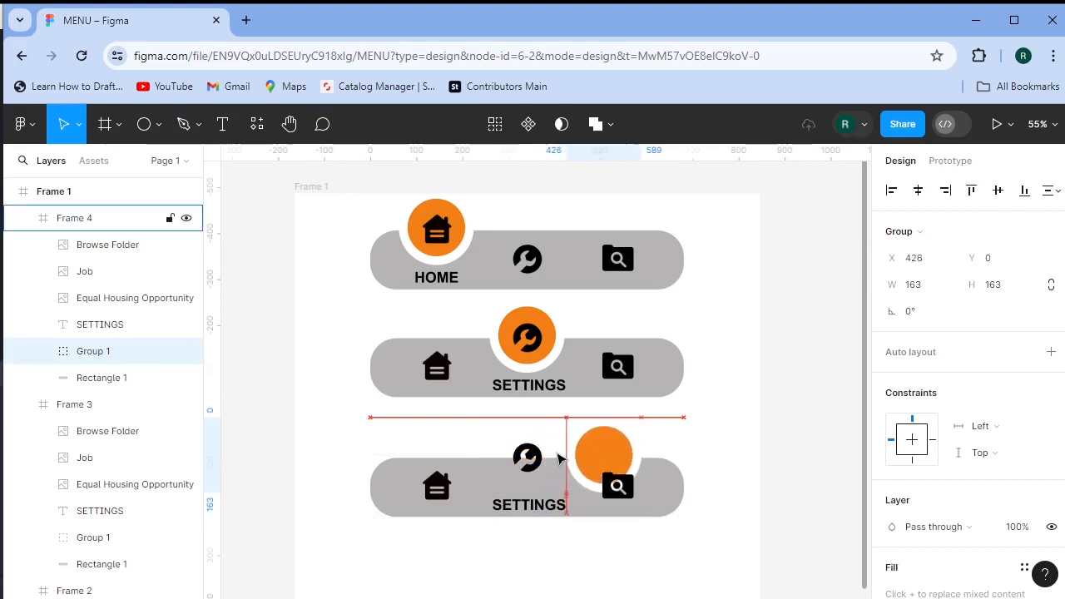
pyautogui.press('Right')
pyautogui.press('Right')
pyautogui.press('Right')
pyautogui.press('Right')
pyautogui.press('Right')
pyautogui.press('Right')
pyautogui.press('Right')
pyautogui.press('Right')
pyautogui.press('Right')
pyautogui.press('Right')
pyautogui.press('Right')
pyautogui.press('Right')
pyautogui.press('Right')
pyautogui.press('Right')
pyautogui.press('Right')
pyautogui.press('Right')
pyautogui.press('Right')
pyautogui.press('Right')
pyautogui.press('Right')
pyautogui.press('Right')
pyautogui.press('Right')
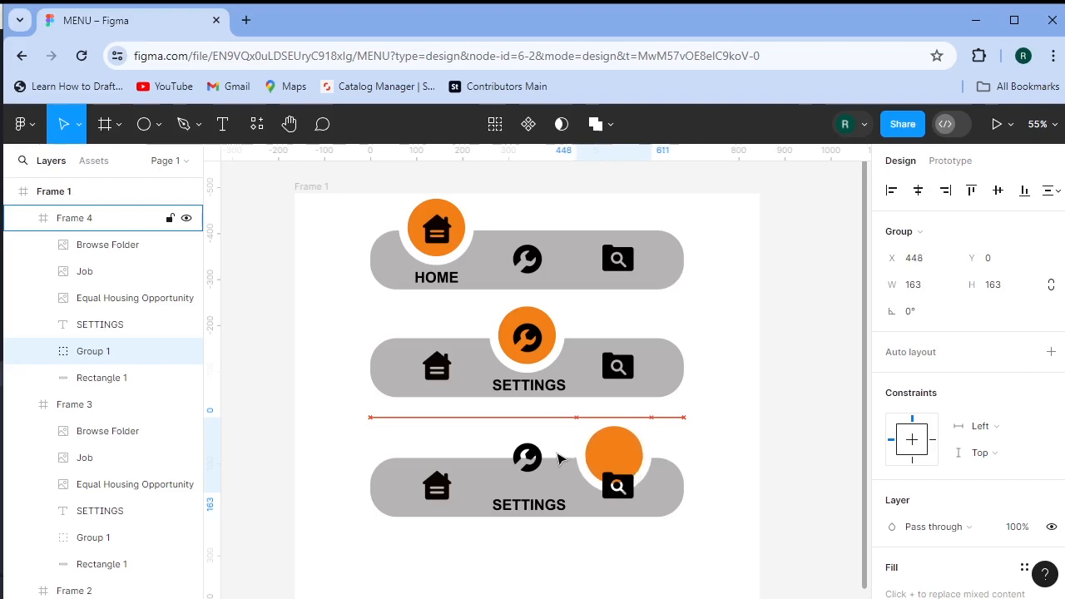
pyautogui.press('Right')
pyautogui.press('Right')
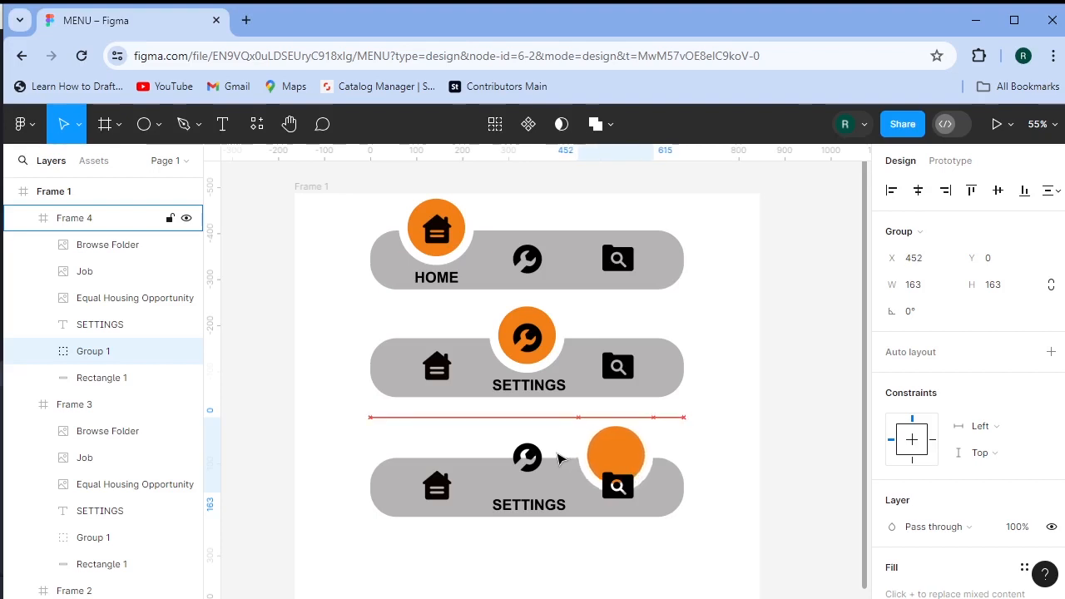
pyautogui.press('Right')
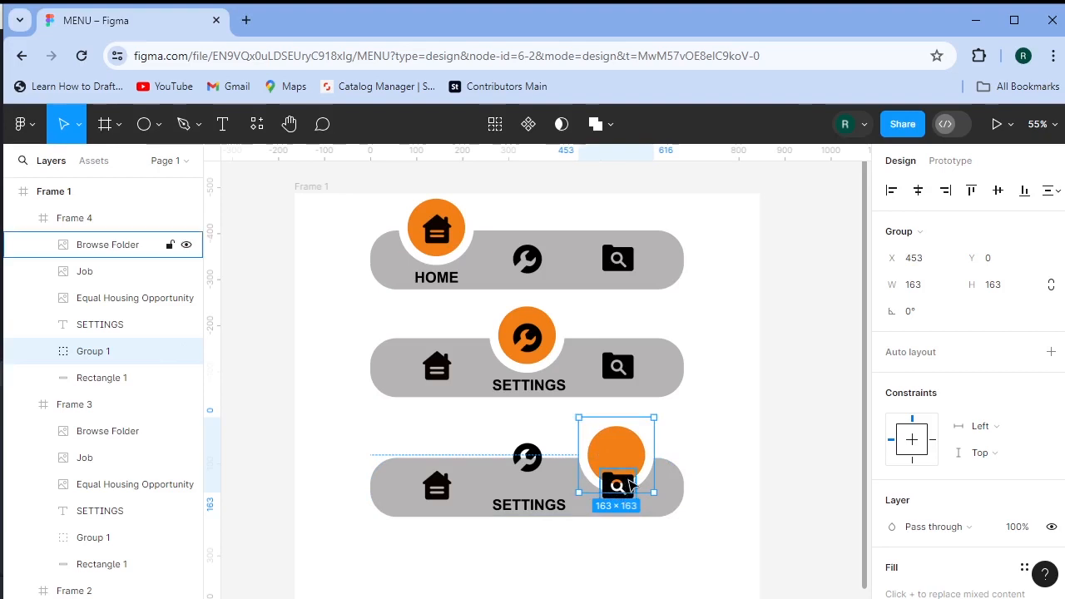
# Step: In the third menu, move the folder search icon straight up to Y 48 so it sits inside the orange circle
pyautogui.click(630, 486)
pyautogui.press('Up')
pyautogui.press('Up')
pyautogui.press('Up')
pyautogui.press('Up')
pyautogui.press('Up')
pyautogui.press('Up')
pyautogui.press('Up')
pyautogui.press('Up')
pyautogui.press('Up')
pyautogui.press('Up')
pyautogui.press('Up')
pyautogui.press('Up')
pyautogui.press('Up')
pyautogui.press('Up')
pyautogui.press('Up')
pyautogui.press('Up')
pyautogui.press('Up')
pyautogui.press('Up')
pyautogui.press('Up')
pyautogui.press('Up')
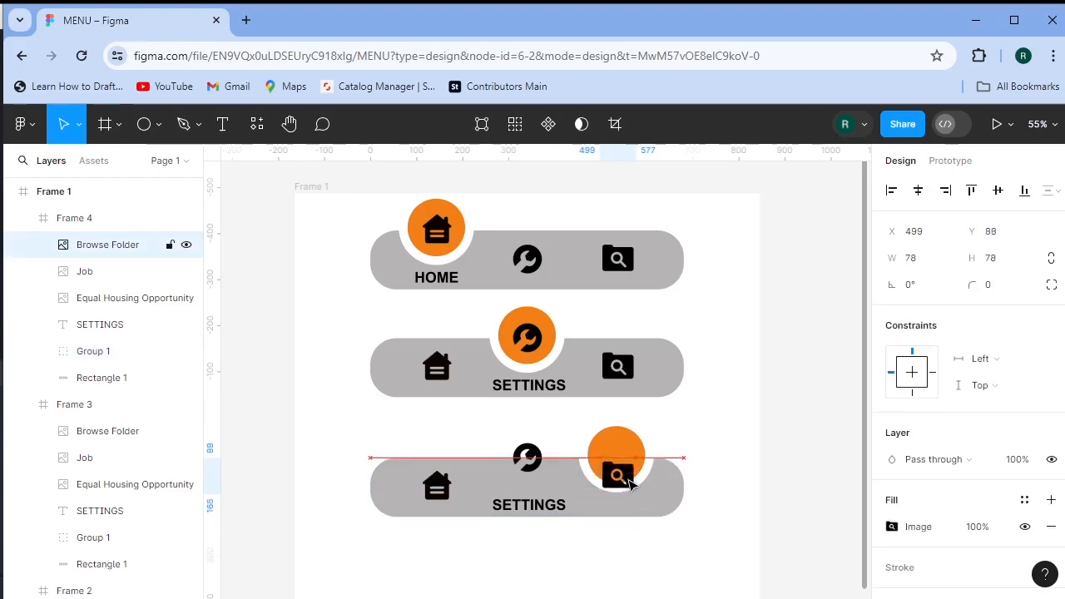
pyautogui.press('Up')
pyautogui.press('Up')
pyautogui.press('Up')
pyautogui.press('Up')
pyautogui.press('Up')
pyautogui.press('Up')
pyautogui.press('Up')
pyautogui.press('Up')
pyautogui.press('Up')
pyautogui.press('Up')
pyautogui.press('Up')
pyautogui.press('Up')
pyautogui.press('Up')
pyautogui.press('Up')
pyautogui.press('Up')
pyautogui.press('Up')
pyautogui.press('Up')
pyautogui.press('Up')
pyautogui.press('Up')
pyautogui.press('Up')
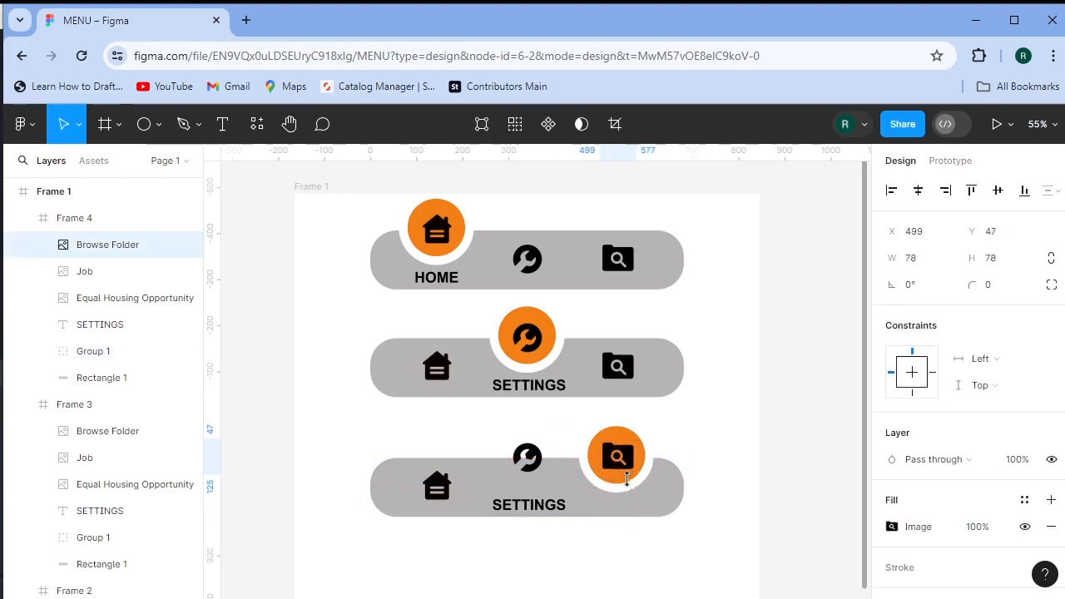
pyautogui.press('Down')
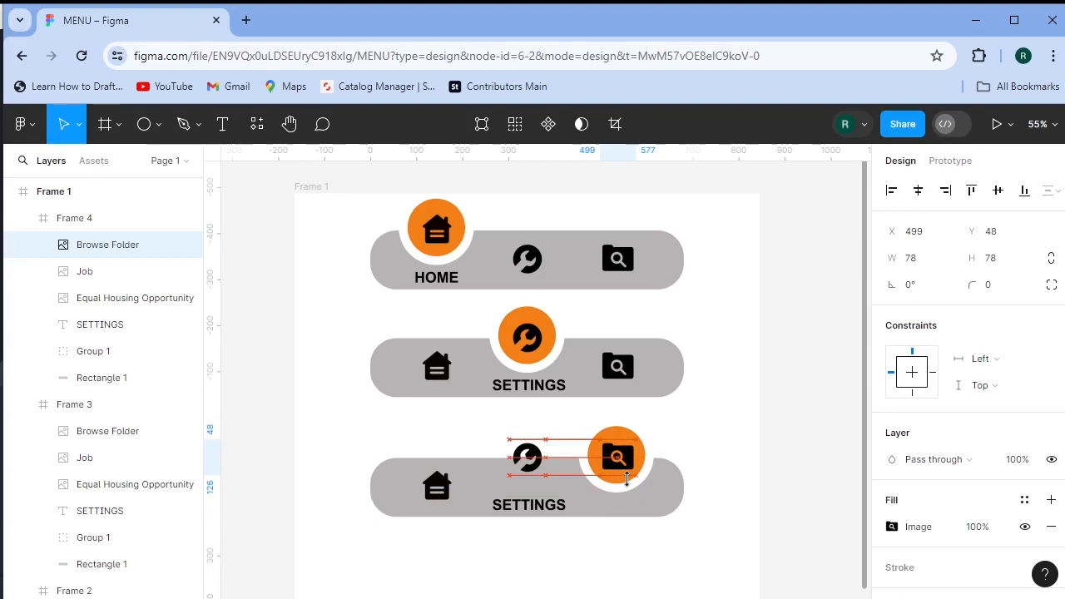
# Step: In the third menu, move the SETTINGS label horizontally to X 456 so it sits under the orange circle
pyautogui.click(535, 510)
pyautogui.press('Right')
pyautogui.press('Right')
pyautogui.press('Right')
pyautogui.press('Right')
pyautogui.press('Right')
pyautogui.press('Right')
pyautogui.press('Right')
pyautogui.press('Right')
pyautogui.press('Right')
pyautogui.press('Right')
pyautogui.press('Right')
pyautogui.press('Right')
pyautogui.press('Right')
pyautogui.press('Right')
pyautogui.press('Right')
pyautogui.press('Right')
pyautogui.press('Right')
pyautogui.press('Right')
pyautogui.press('Right')
pyautogui.press('Right')
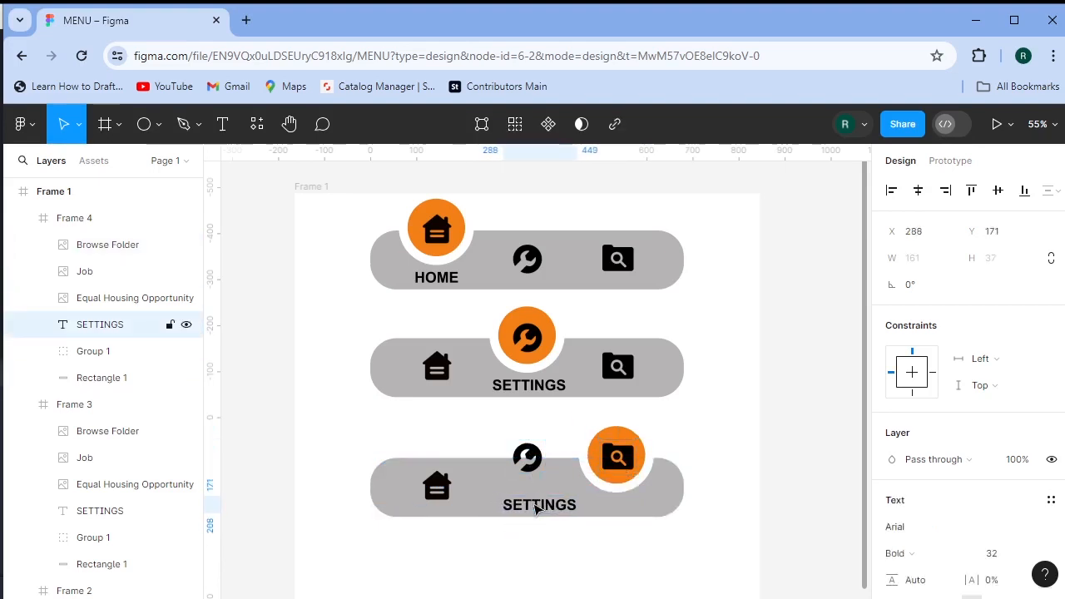
pyautogui.press('Right')
pyautogui.press('Right')
pyautogui.press('Right')
pyautogui.press('Right')
pyautogui.press('Right')
pyautogui.press('Right')
pyautogui.press('Right')
pyautogui.press('Right')
pyautogui.press('Right')
pyautogui.press('Right')
pyautogui.press('Right')
pyautogui.press('Right')
pyautogui.press('Right')
pyautogui.press('Right')
pyautogui.press('Right')
pyautogui.press('Right')
pyautogui.press('Right')
pyautogui.press('Right')
pyautogui.press('Right')
pyautogui.press('Right')
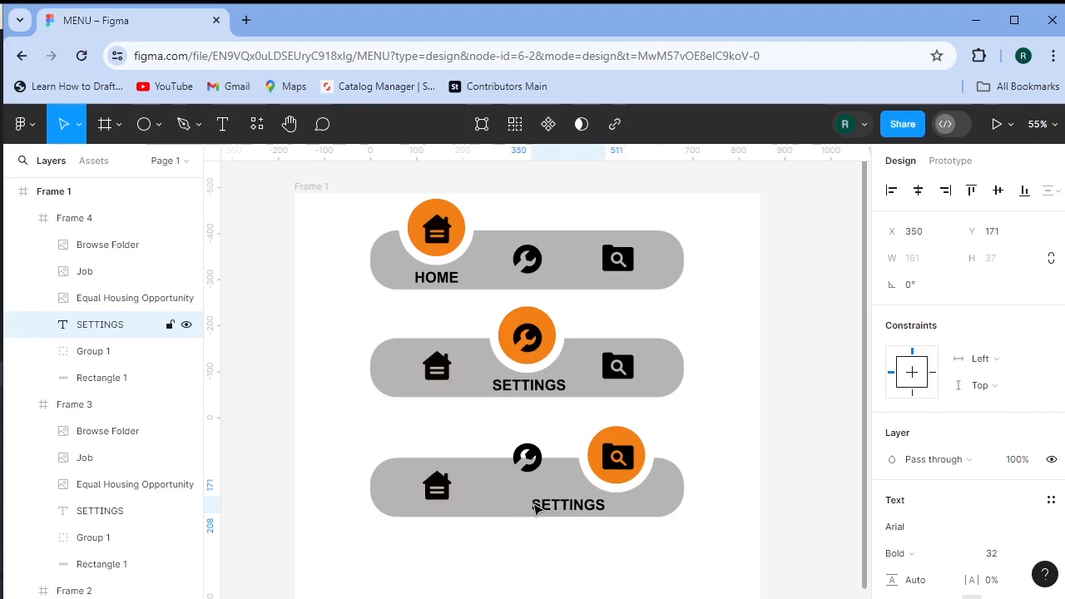
pyautogui.press('Right')
pyautogui.press('Right')
pyautogui.press('Right')
pyautogui.press('Right')
pyautogui.press('Right')
pyautogui.press('Right')
pyautogui.press('Right')
pyautogui.press('Right')
pyautogui.press('Right')
pyautogui.press('Right')
pyautogui.press('Right')
pyautogui.press('Right')
pyautogui.press('Right')
pyautogui.press('Right')
pyautogui.press('Right')
pyautogui.press('Right')
pyautogui.press('Right')
pyautogui.press('Right')
pyautogui.press('Right')
pyautogui.press('Right')
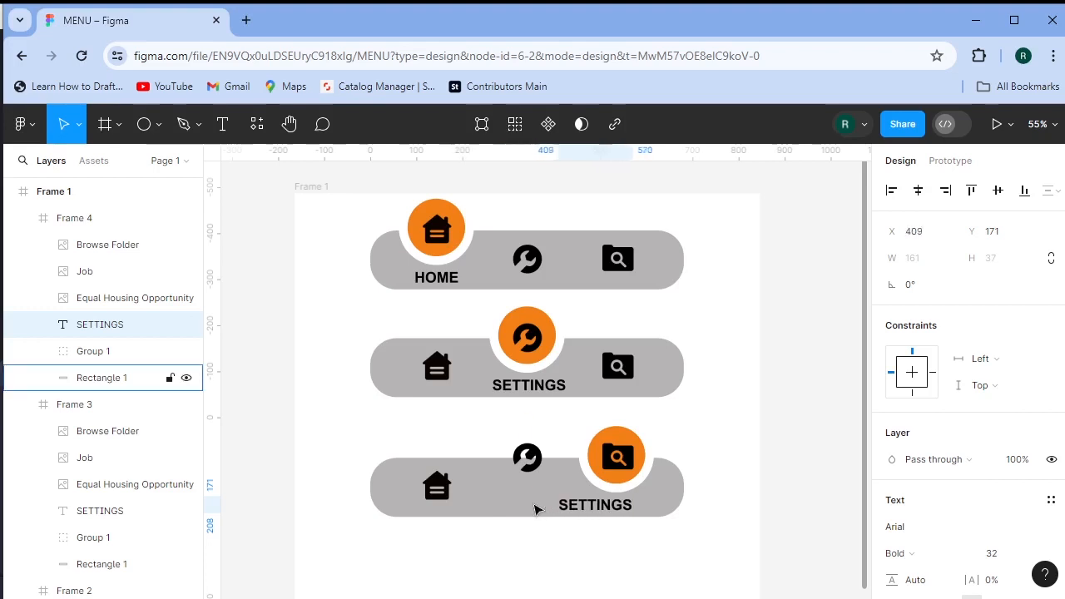
pyautogui.press('Right')
pyautogui.press('Right')
pyautogui.press('Right')
pyautogui.press('Right')
pyautogui.press('Right')
pyautogui.press('Right')
pyautogui.press('Right')
pyautogui.press('Right')
pyautogui.press('Right')
pyautogui.press('Right')
pyautogui.press('Right')
pyautogui.press('Right')
pyautogui.press('Right')
pyautogui.press('Right')
pyautogui.press('Right')
pyautogui.press('Right')
pyautogui.press('Right')
pyautogui.press('Right')
pyautogui.press('Right')
pyautogui.press('Right')
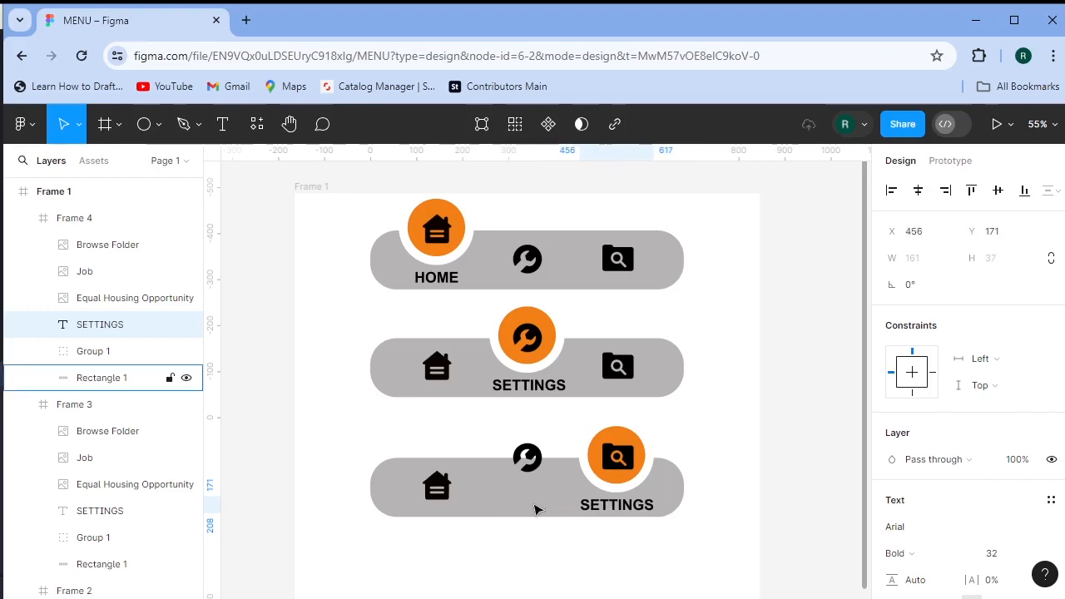
# Step: Change the third menu's label text to SEARCH and shift it slightly to centre it under the orange circle
pyautogui.doubleClick(628, 506)
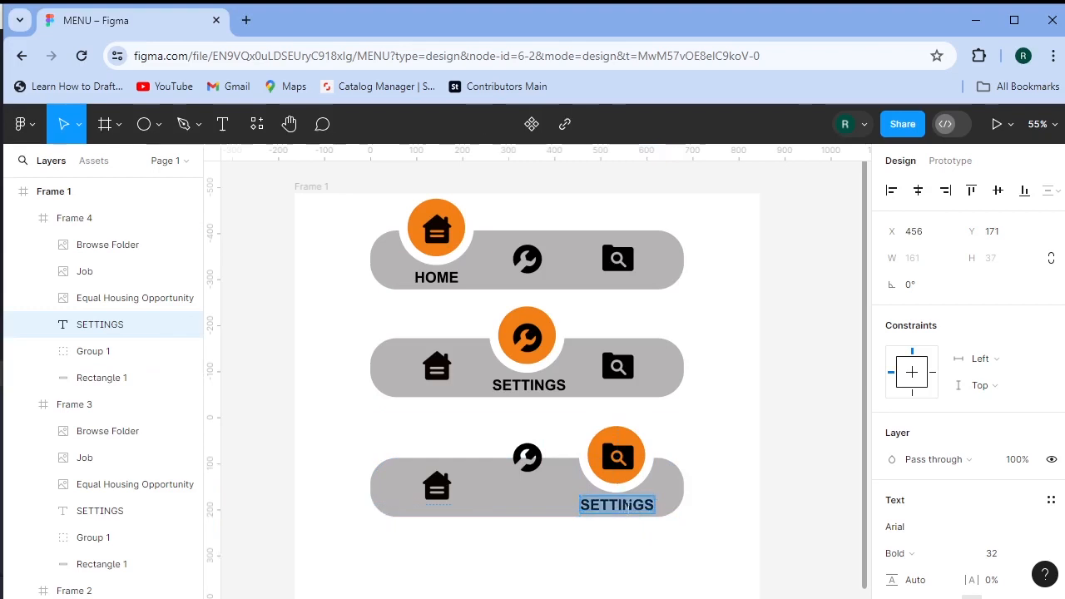
pyautogui.write('SEARCH')
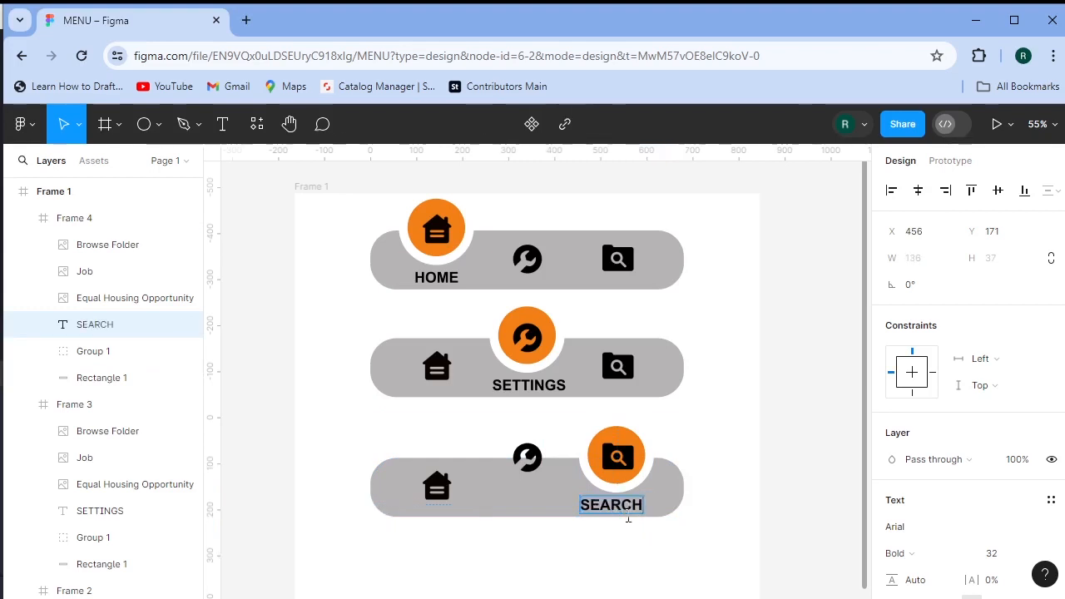
pyautogui.press('Escape')
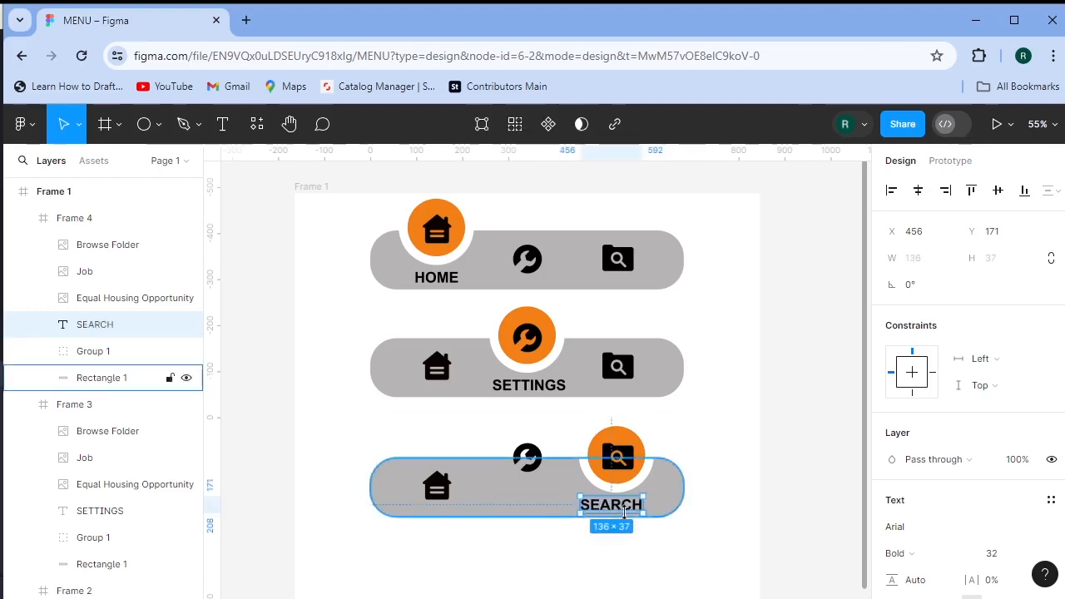
pyautogui.moveTo(617, 495); pyautogui.dragTo(624, 495)
# Step: In the SEARCH menu, move the wrench icon straight down to Y 111 so it sits on the grey bar
pyautogui.click(528, 457)
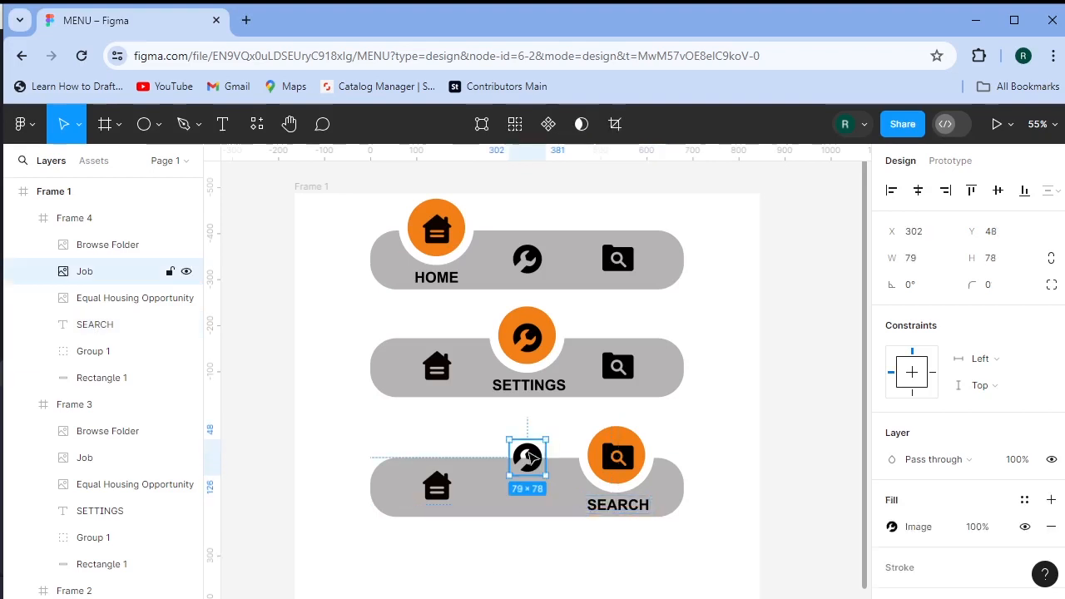
pyautogui.moveTo(528, 457)
pyautogui.mouseDown()
pyautogui.moveTo(528, 446)
pyautogui.moveTo(530, 455)
pyautogui.mouseUp()
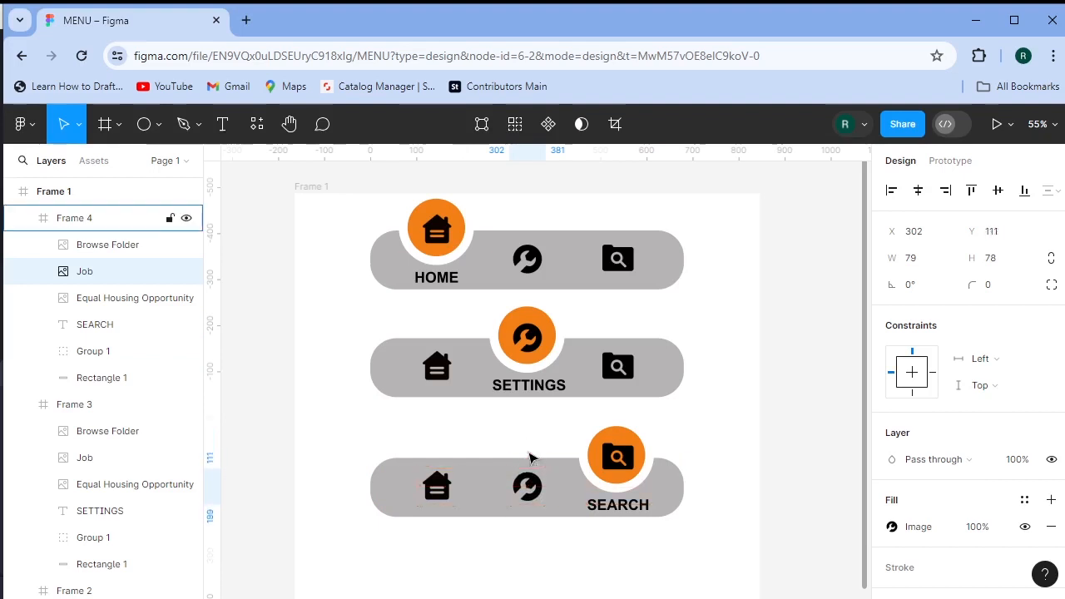
pyautogui.click(613, 568)
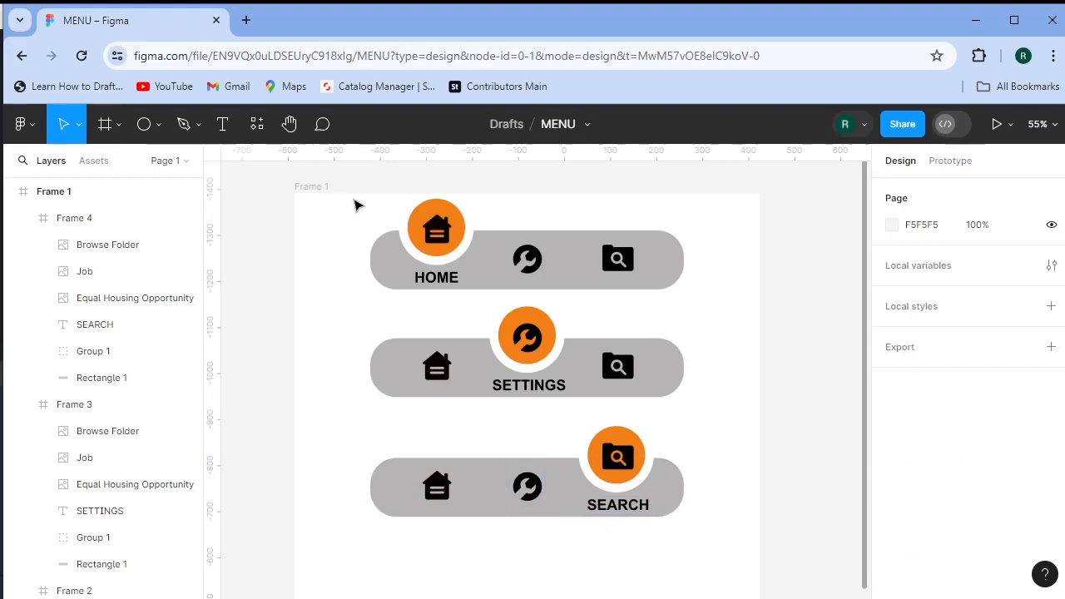
# Step: Combine the HOME, SETTINGS and SEARCH menu frames into one component set
pyautogui.moveTo(345, 194); pyautogui.dragTo(721, 543)
pyautogui.click(538, 133)
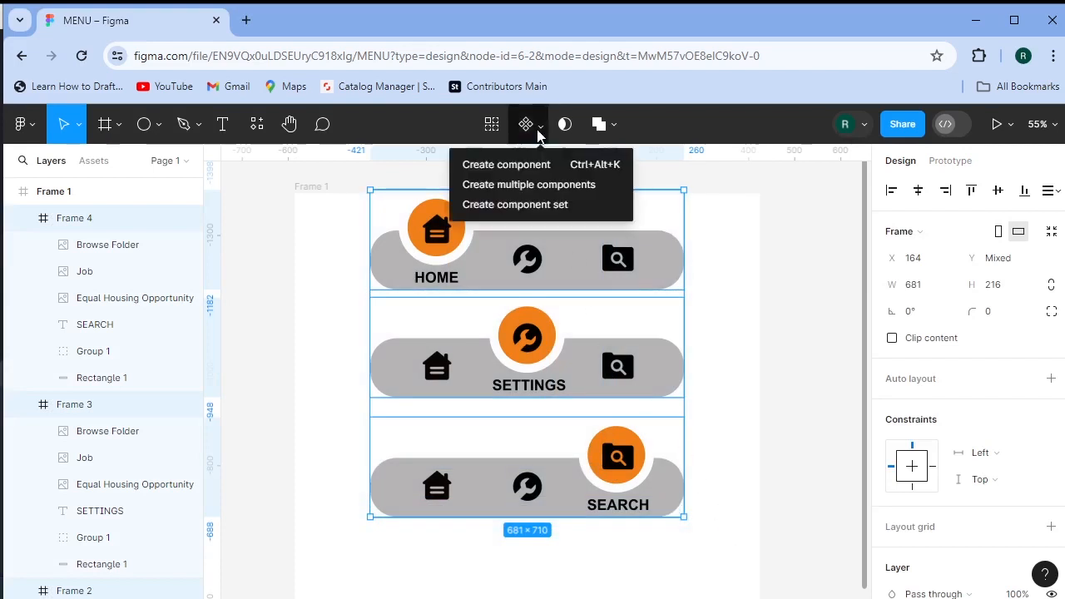
pyautogui.click(601, 211)
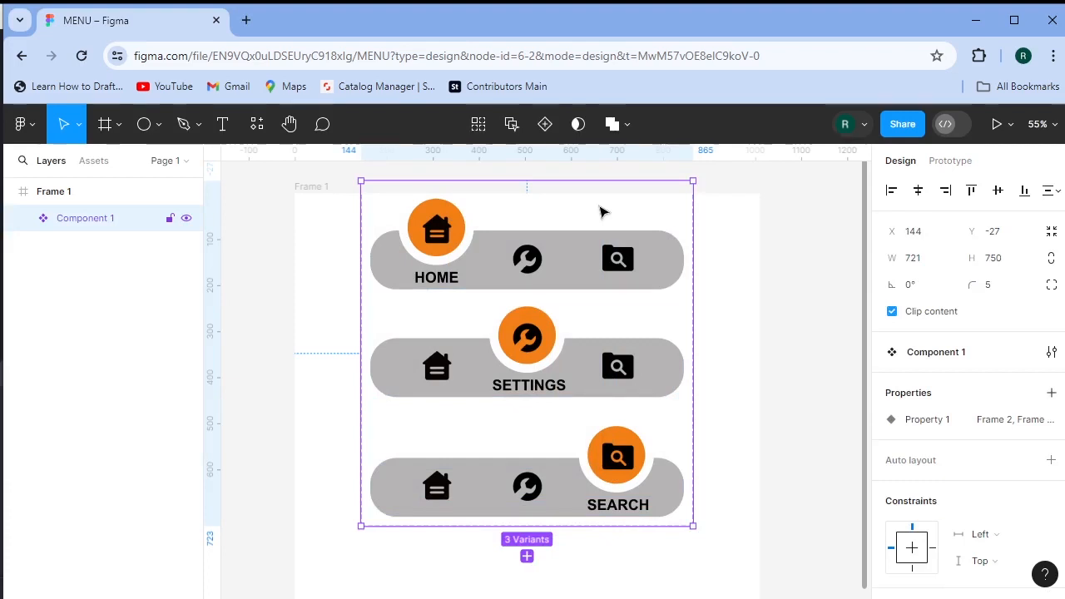
# Step: Link the HOME variant's wrench icon to the SETTINGS variant with an on-click Change to interaction using Smart animate, Ease in, 800 ms
pyautogui.click(949, 162)
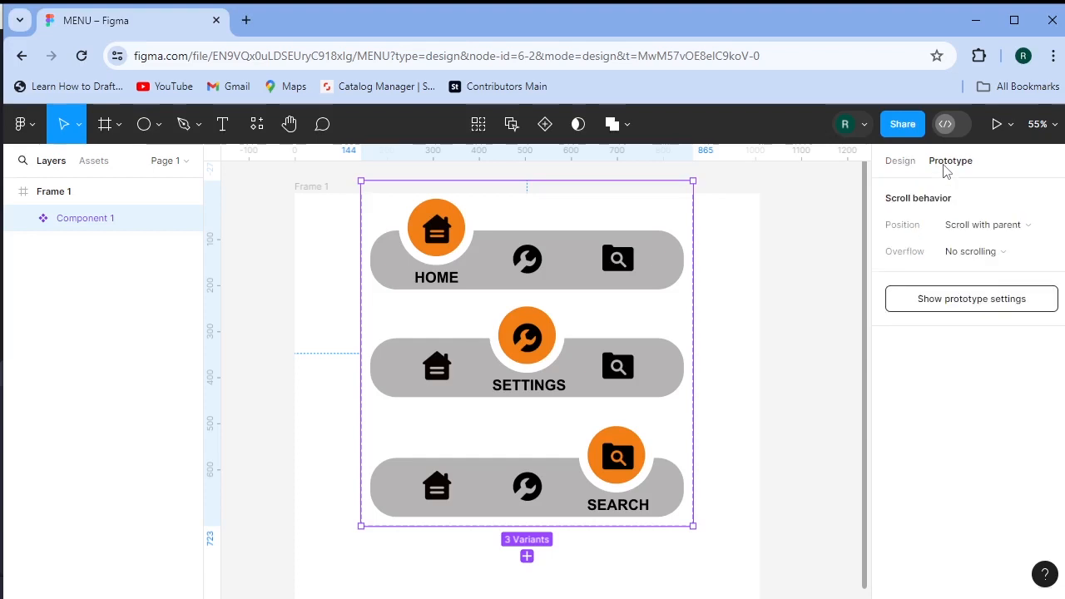
pyautogui.click(767, 303)
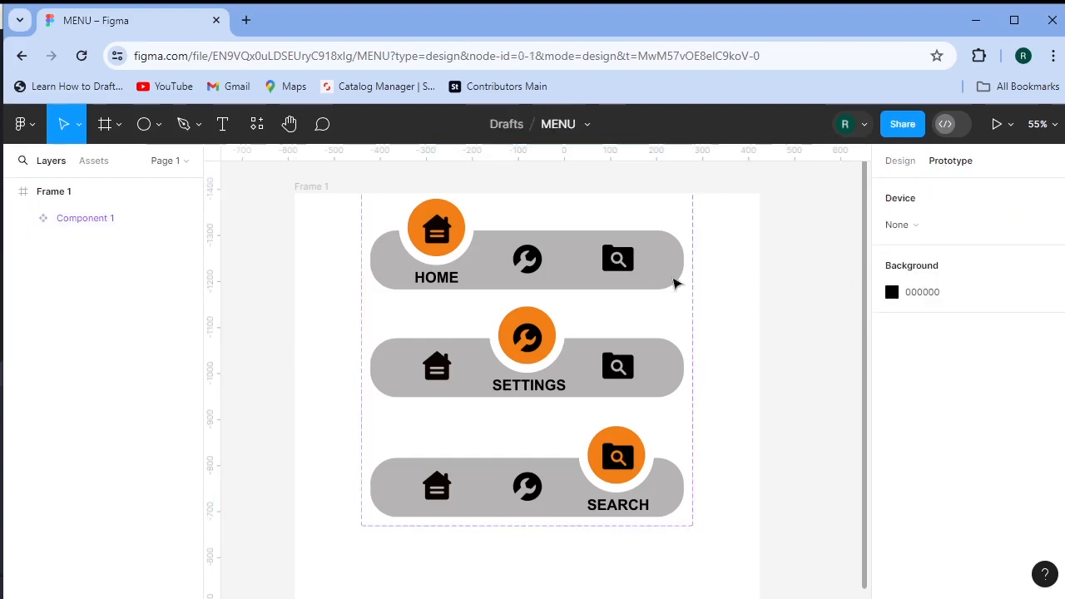
pyautogui.click(532, 259)
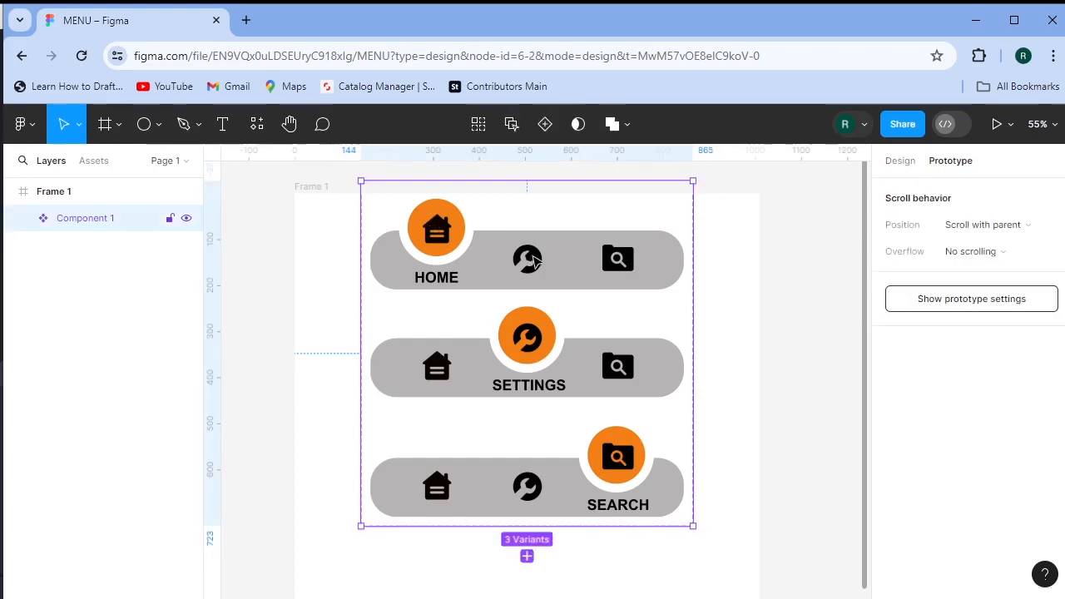
pyautogui.click(533, 261)
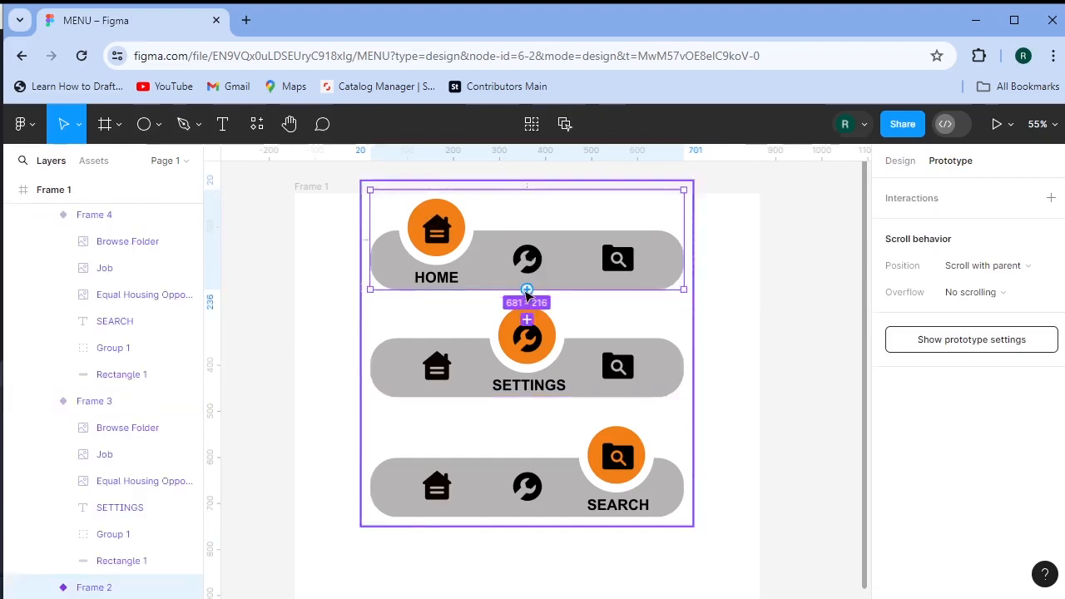
pyautogui.click(534, 269)
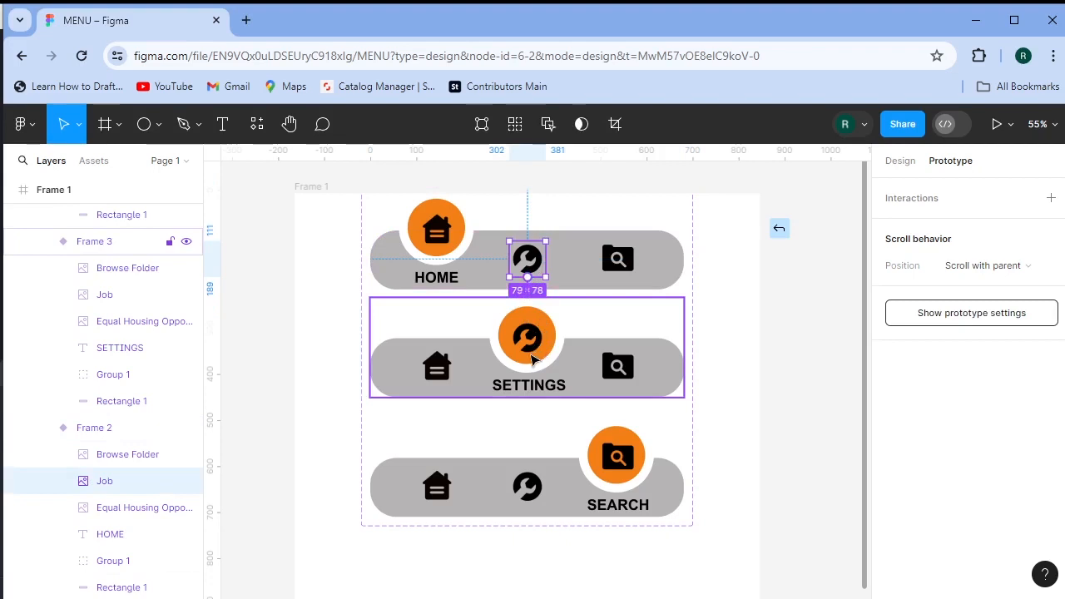
pyautogui.moveTo(526, 277); pyautogui.dragTo(533, 360)
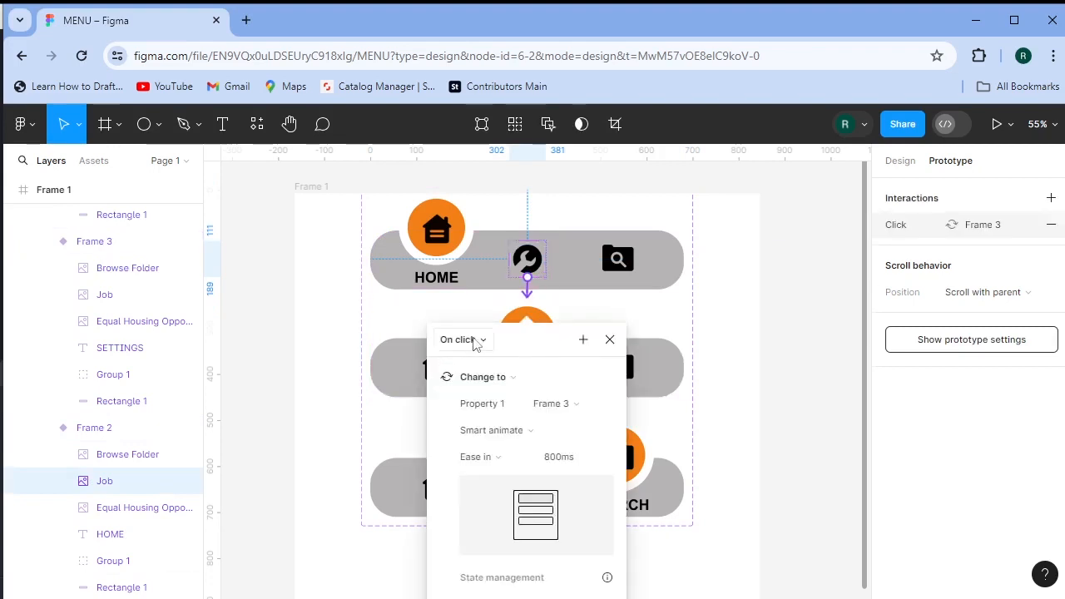
pyautogui.click(500, 430)
pyautogui.click(524, 432)
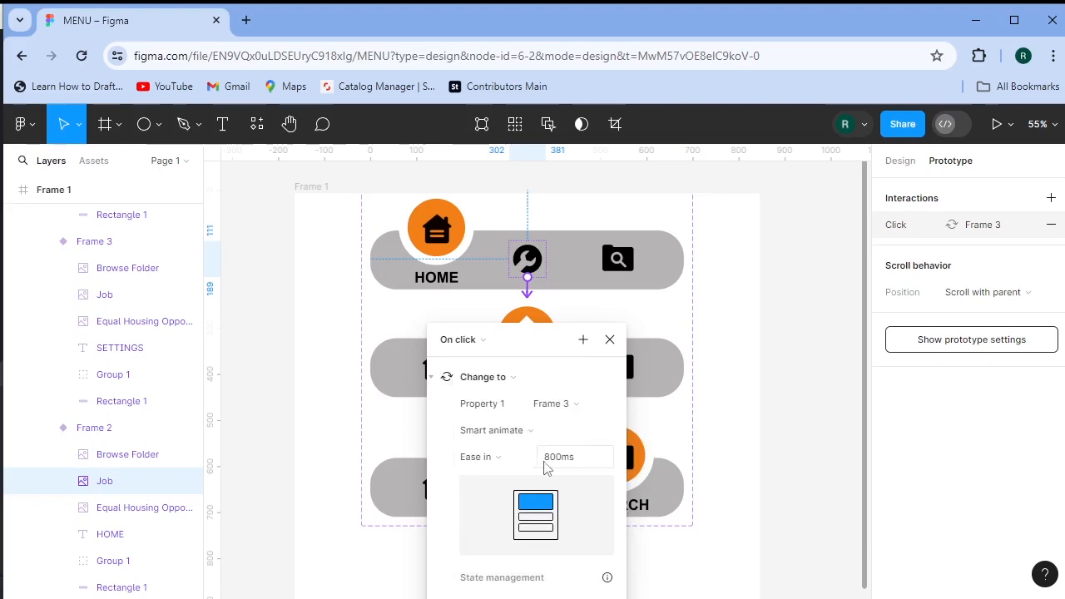
pyautogui.click(610, 340)
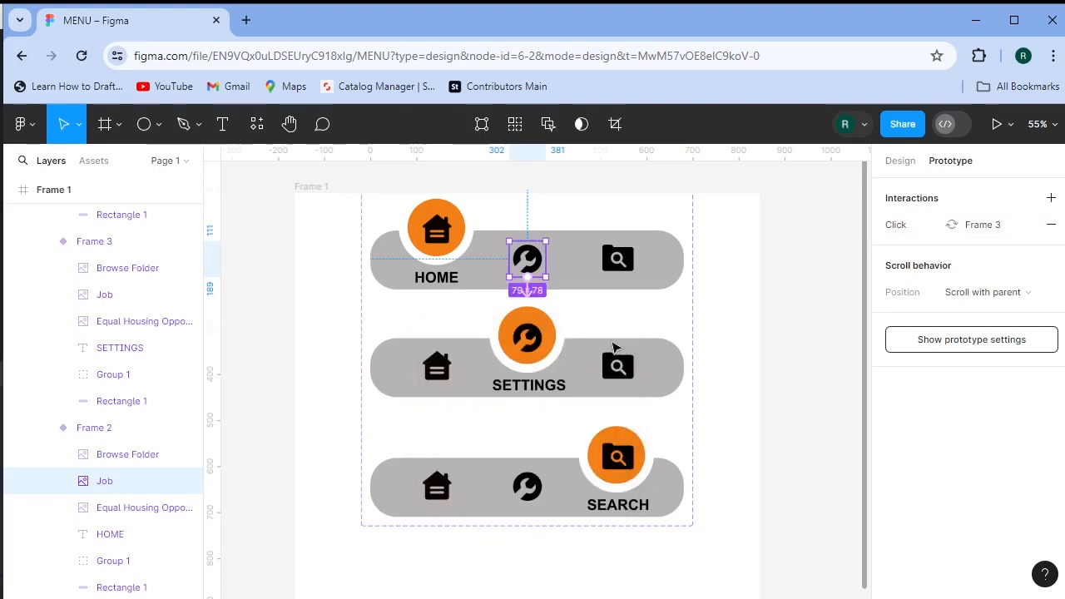
# Step: Link the HOME variant's folder search icon to the SEARCH variant with an on-click interaction
pyautogui.click(619, 259)
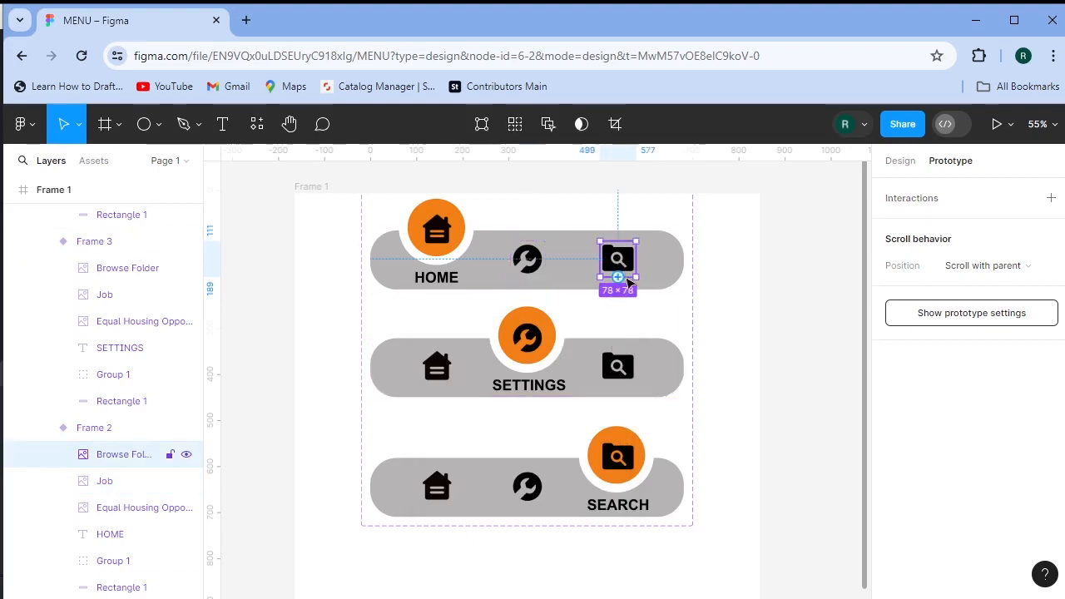
pyautogui.moveTo(618, 280); pyautogui.dragTo(620, 456)
pyautogui.click(609, 460)
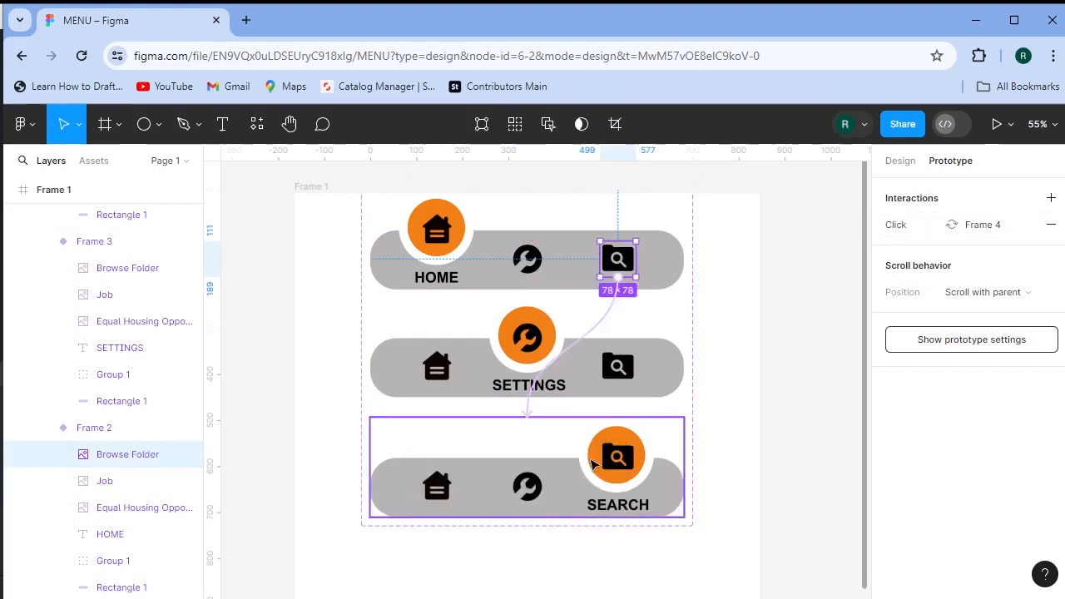
# Step: In the SETTINGS variant, link the house icon to the HOME variant and the folder search icon to the SEARCH variant
pyautogui.click(436, 367)
pyautogui.click(438, 370)
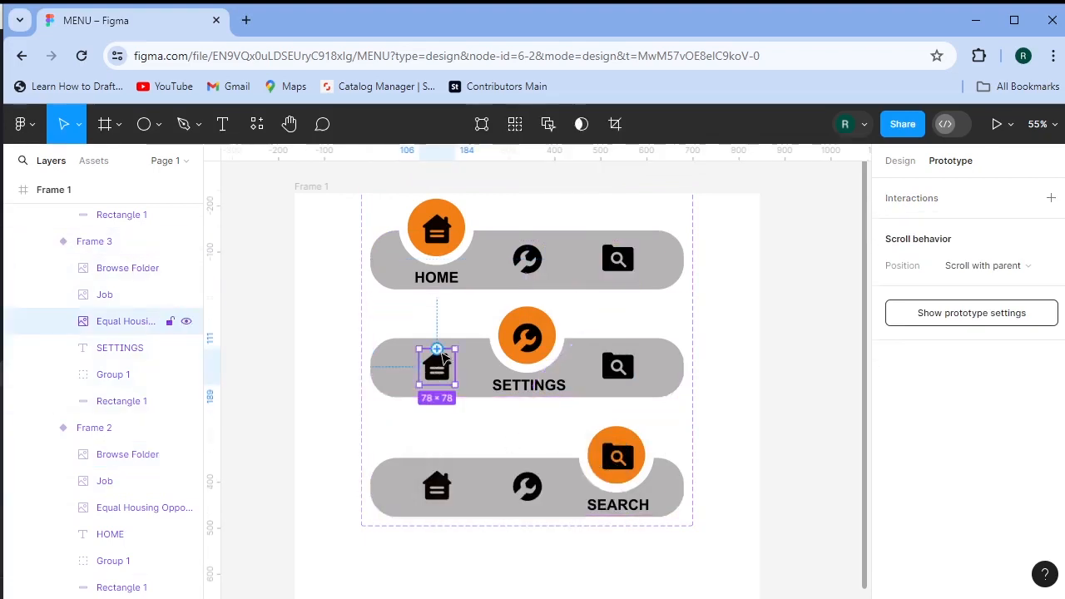
pyautogui.moveTo(437, 349); pyautogui.dragTo(439, 262)
pyautogui.click(610, 331)
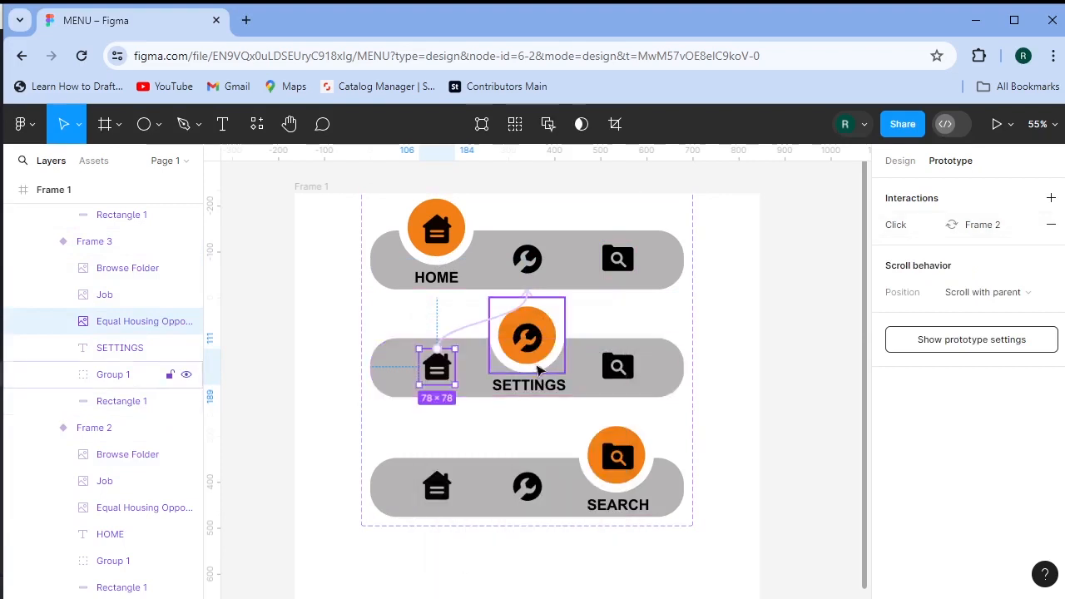
pyautogui.click(626, 381)
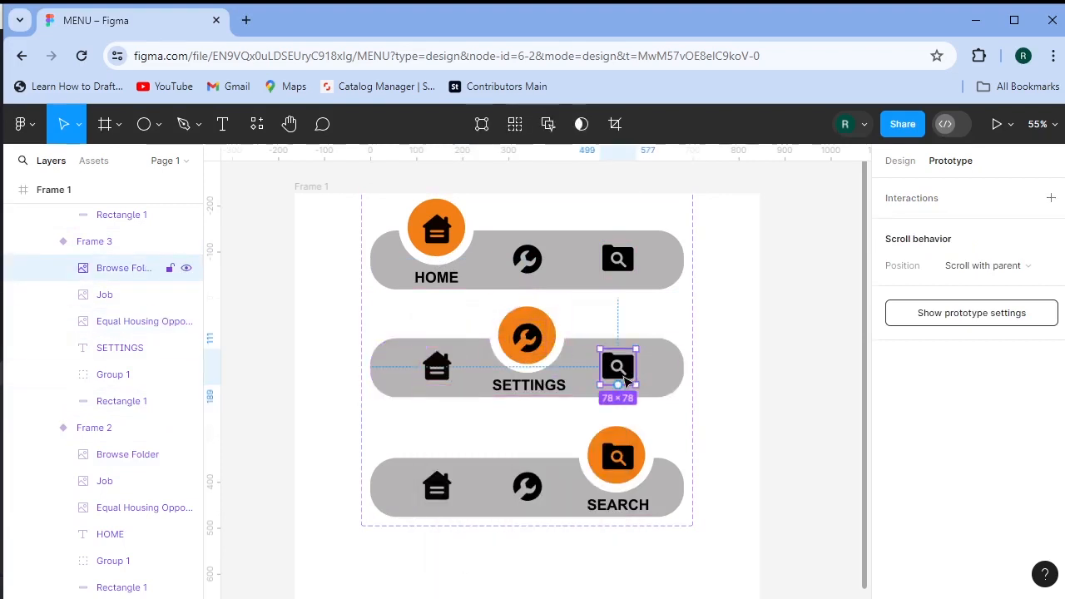
pyautogui.moveTo(636, 367); pyautogui.dragTo(648, 449)
# Step: Link the SEARCH variant's house icon to the HOME variant with an on-click Change to interaction
pyautogui.click(416, 497)
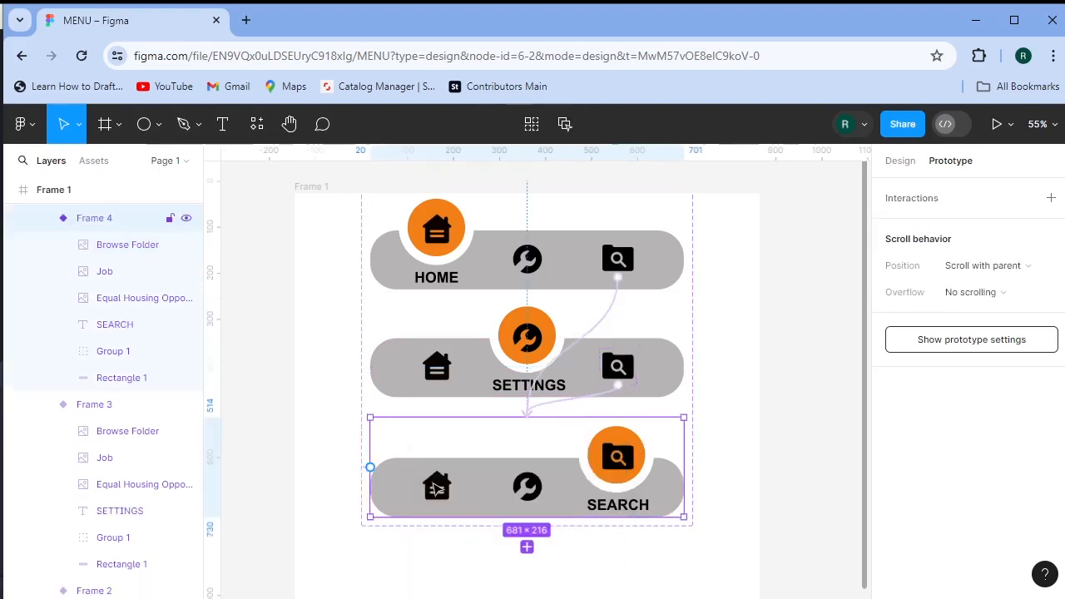
pyautogui.click(424, 491)
pyautogui.moveTo(417, 486); pyautogui.dragTo(525, 298)
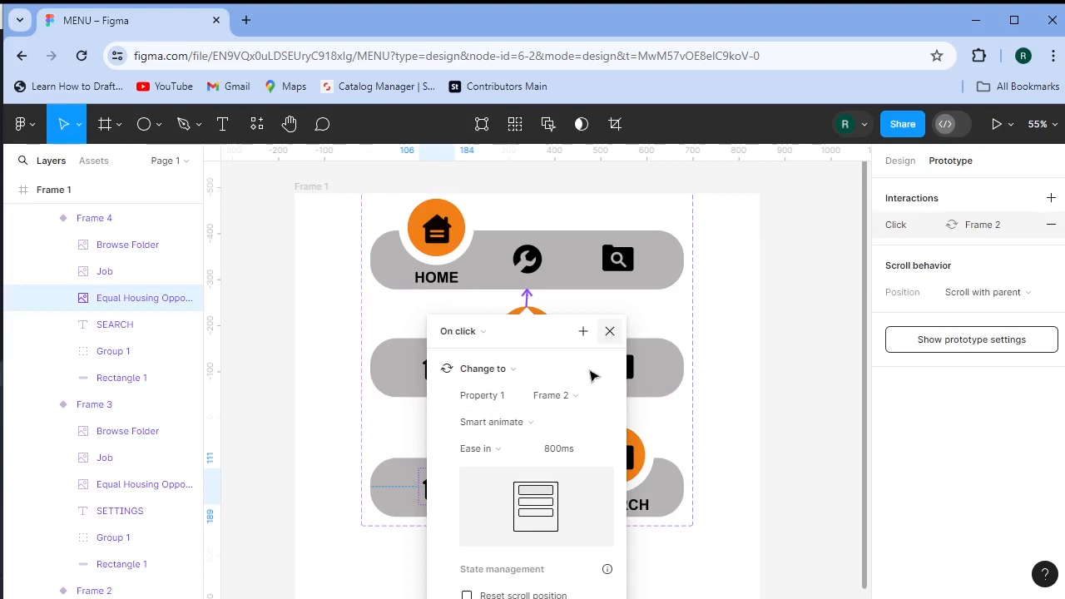
pyautogui.press('Escape')
# Step: Link the SEARCH variant's wrench icon to the SETTINGS variant with an on-click Change to interaction
pyautogui.click(529, 489)
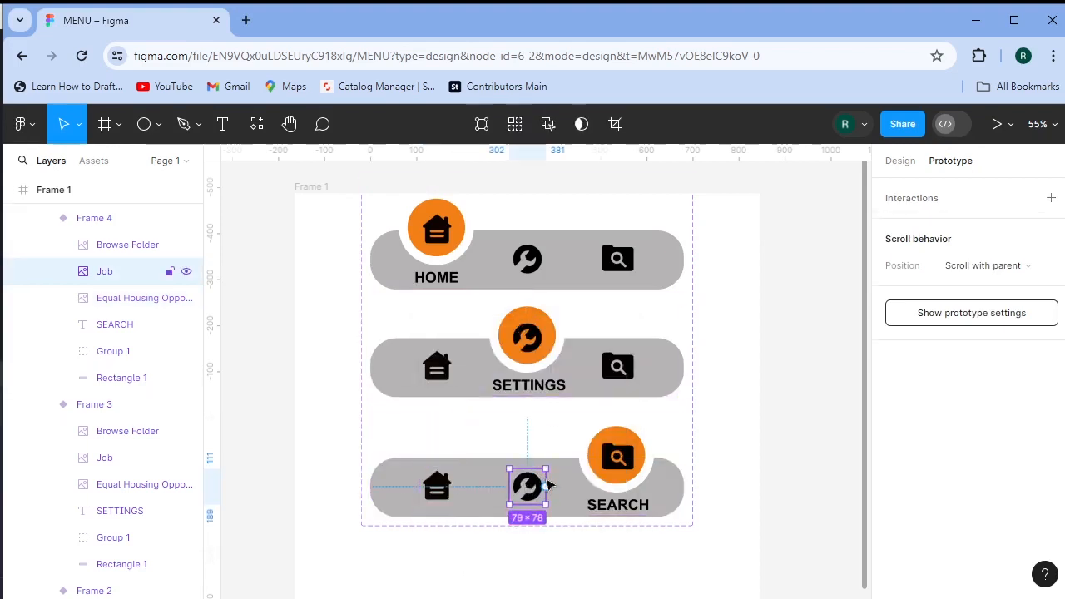
pyautogui.moveTo(546, 487); pyautogui.dragTo(527, 397)
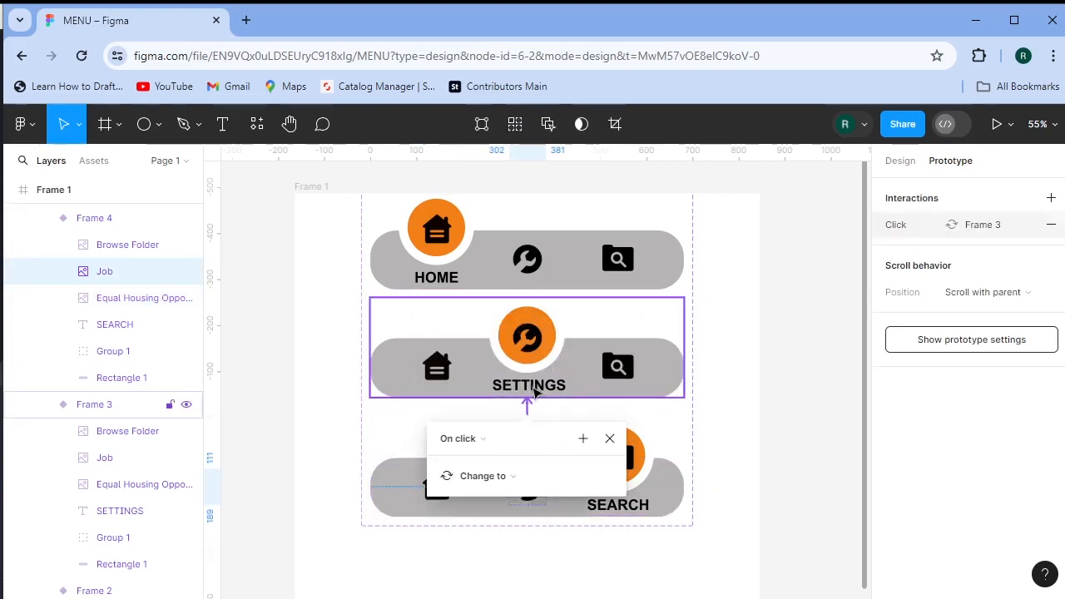
pyautogui.click(610, 440)
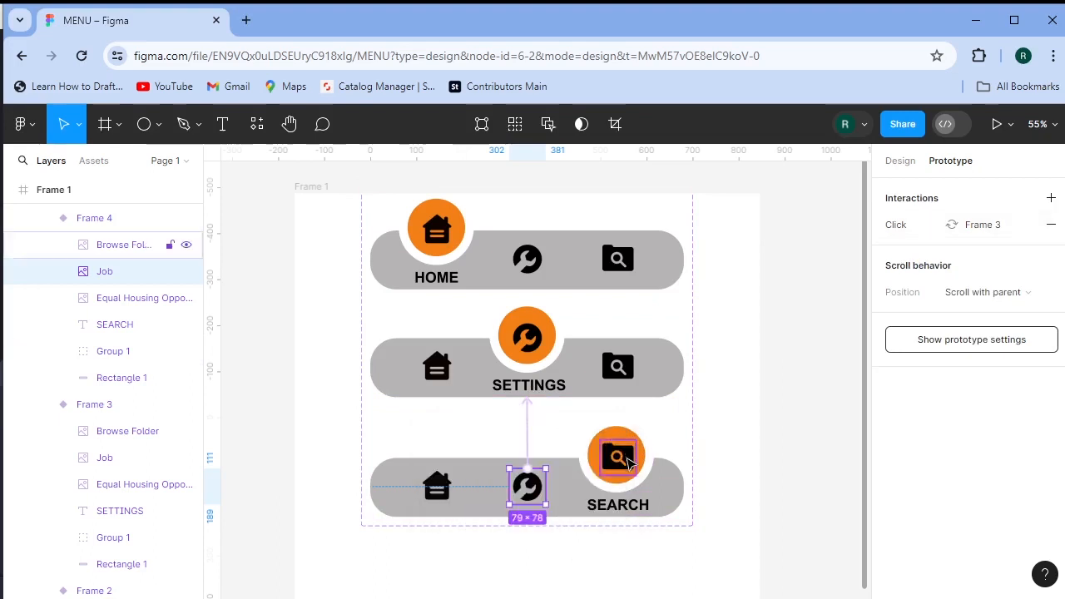
pyautogui.click(759, 475)
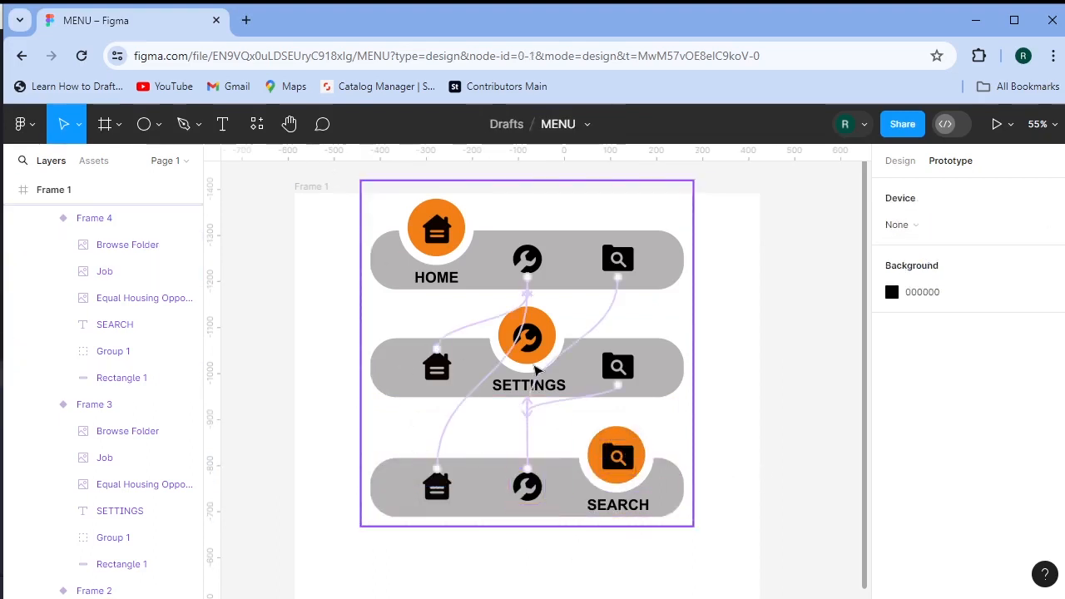
pyautogui.scroll(-3, 536, 369)
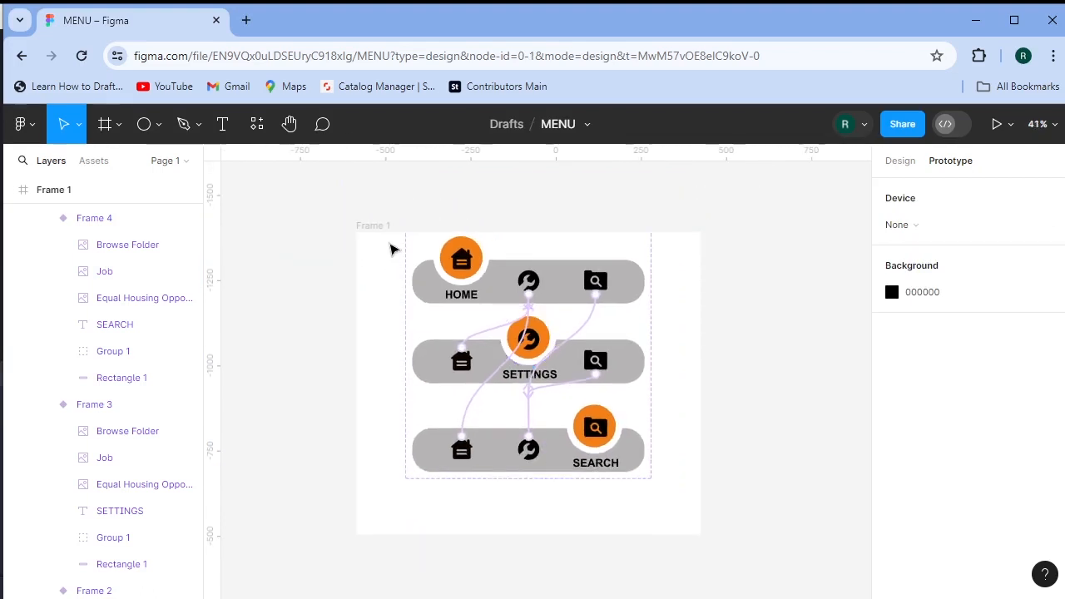
# Step: Move the three-variant component set out of Frame 1 to its left side and place an instance of Component 1 inside the frame
pyautogui.moveTo(388, 241); pyautogui.dragTo(673, 501)
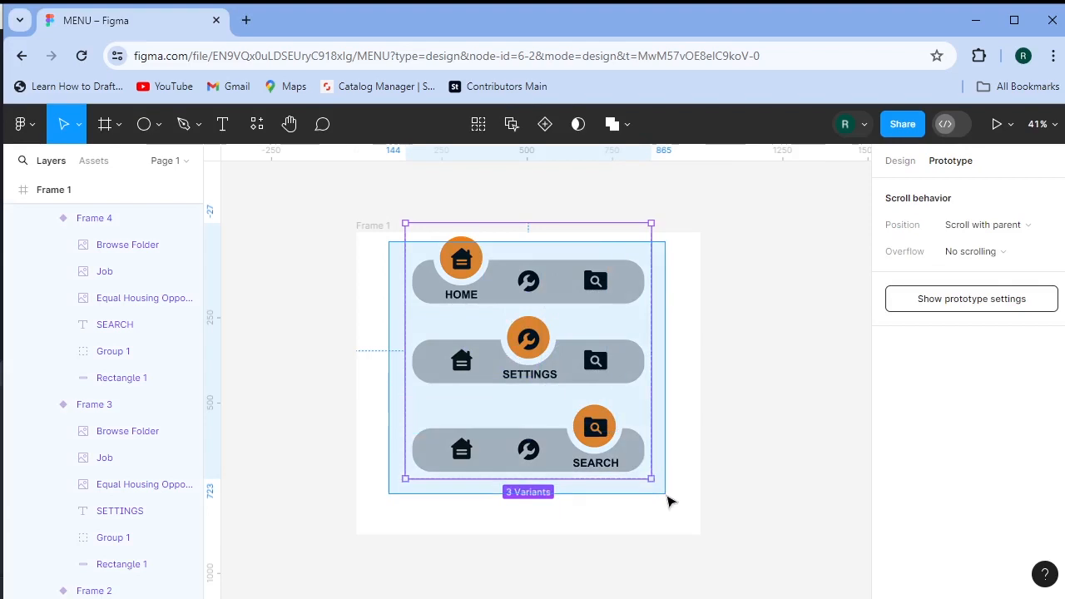
pyautogui.moveTo(556, 255); pyautogui.dragTo(250, 264)
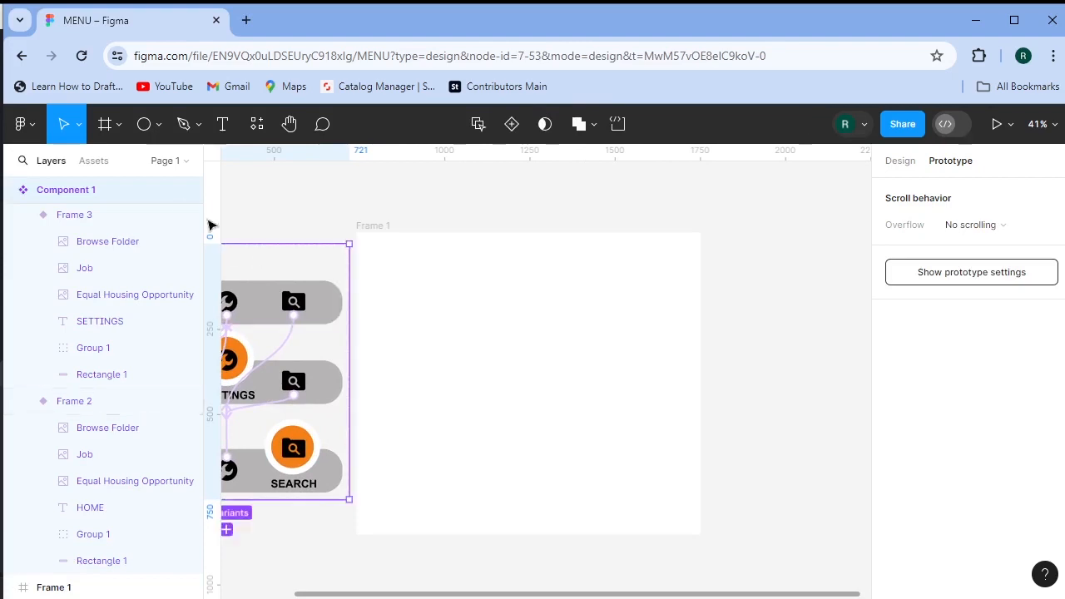
pyautogui.click(93, 160)
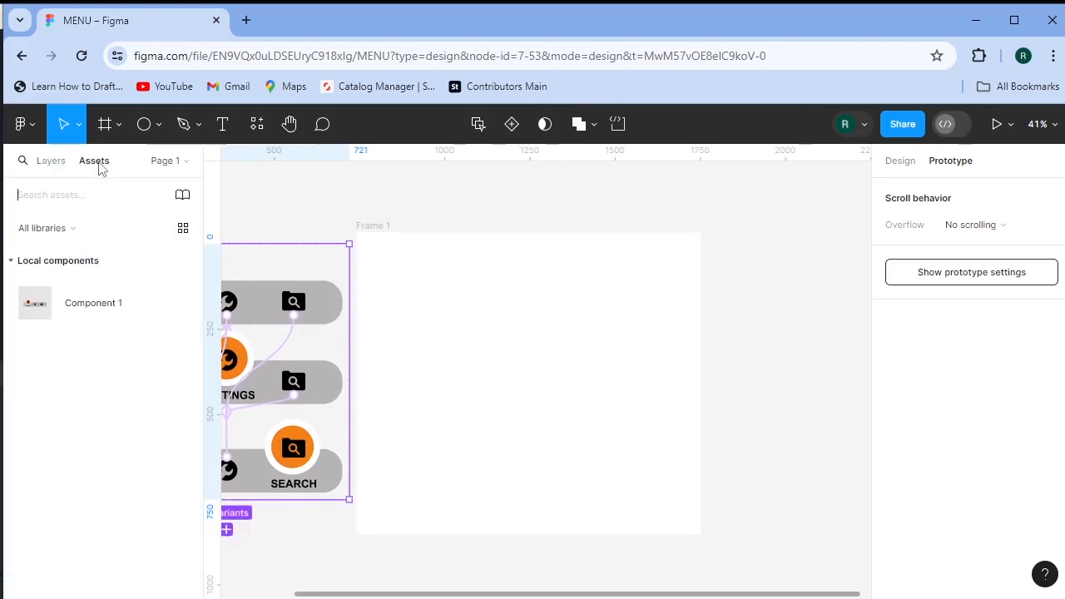
pyautogui.click(93, 310)
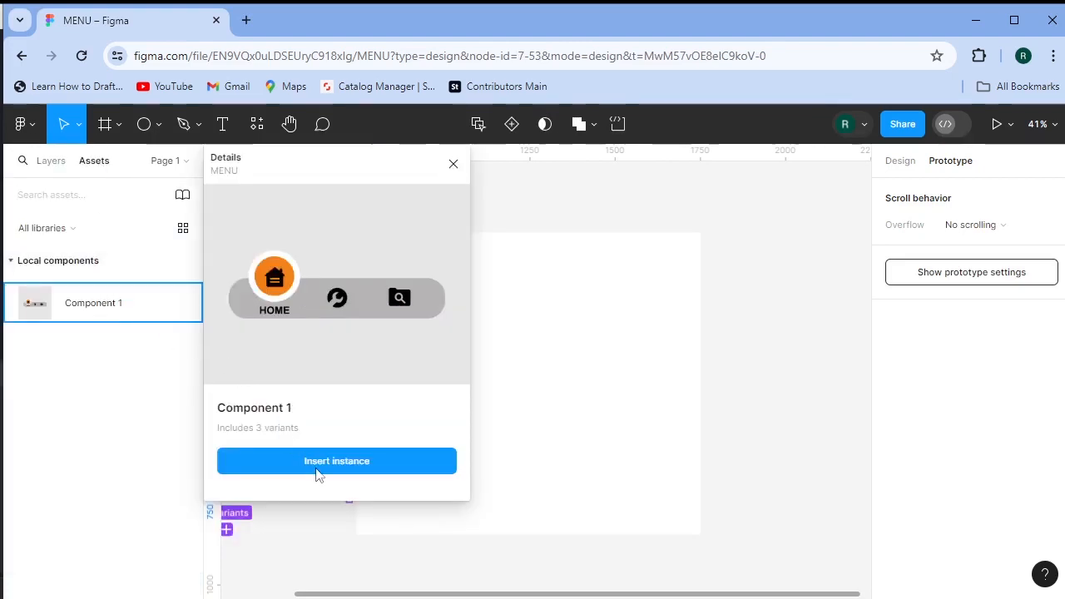
pyautogui.moveTo(70, 310); pyautogui.dragTo(537, 356)
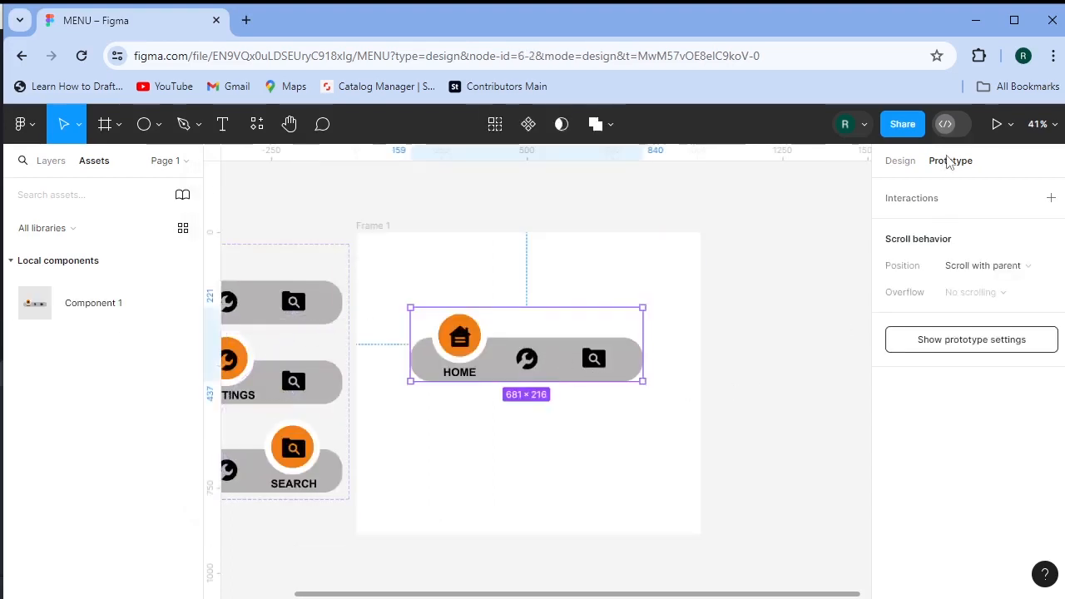
# Step: Preview the prototype and test the menu by switching repeatedly between the wrench, folder search and house icons
pyautogui.click(995, 127)
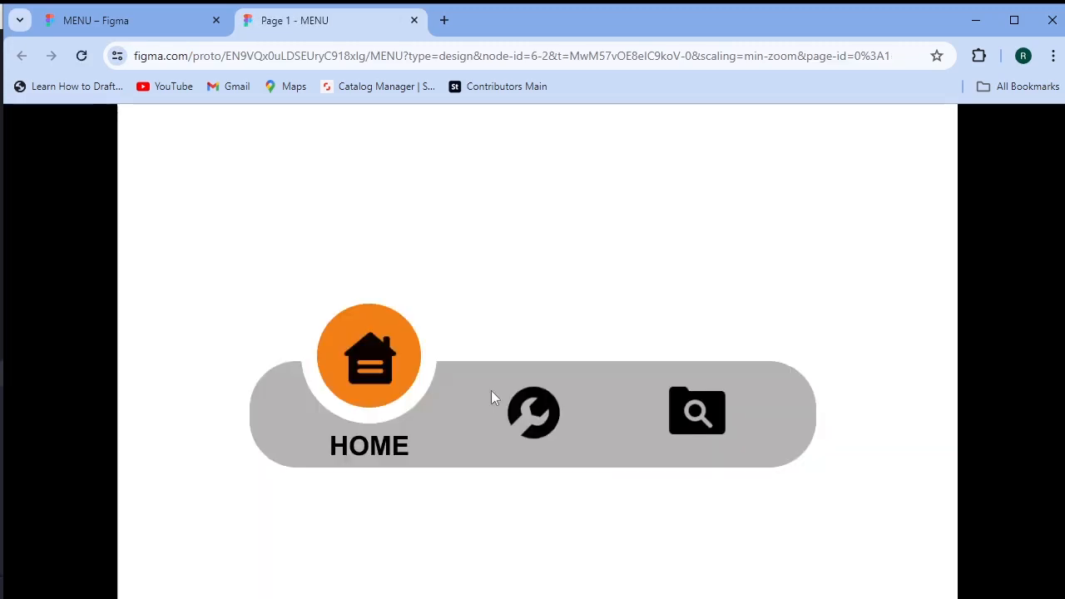
pyautogui.click(550, 416)
pyautogui.click(699, 420)
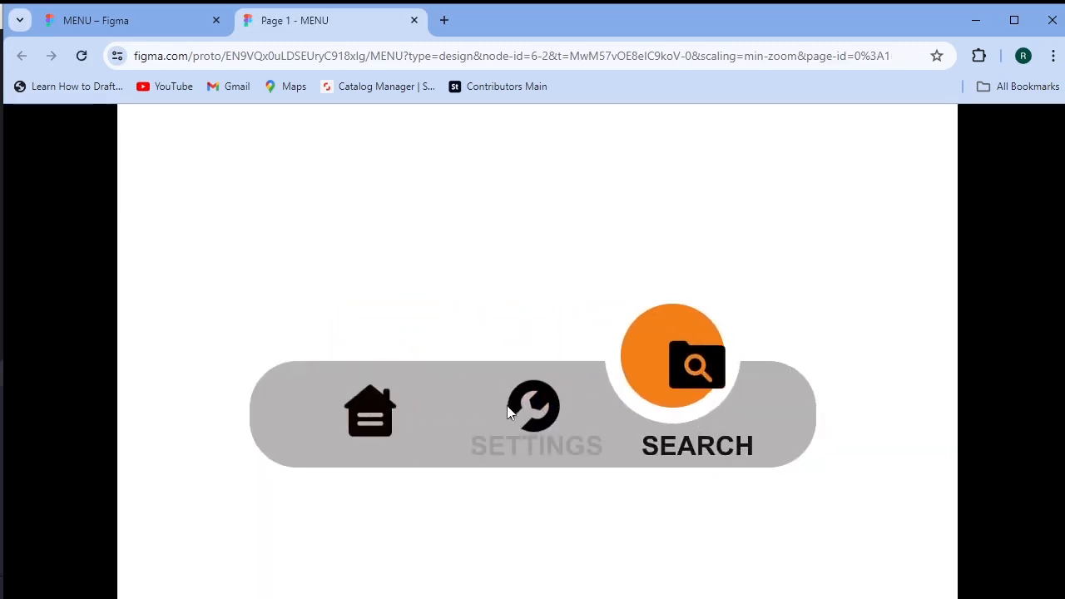
pyautogui.click(533, 398)
pyautogui.click(383, 401)
pyautogui.click(533, 398)
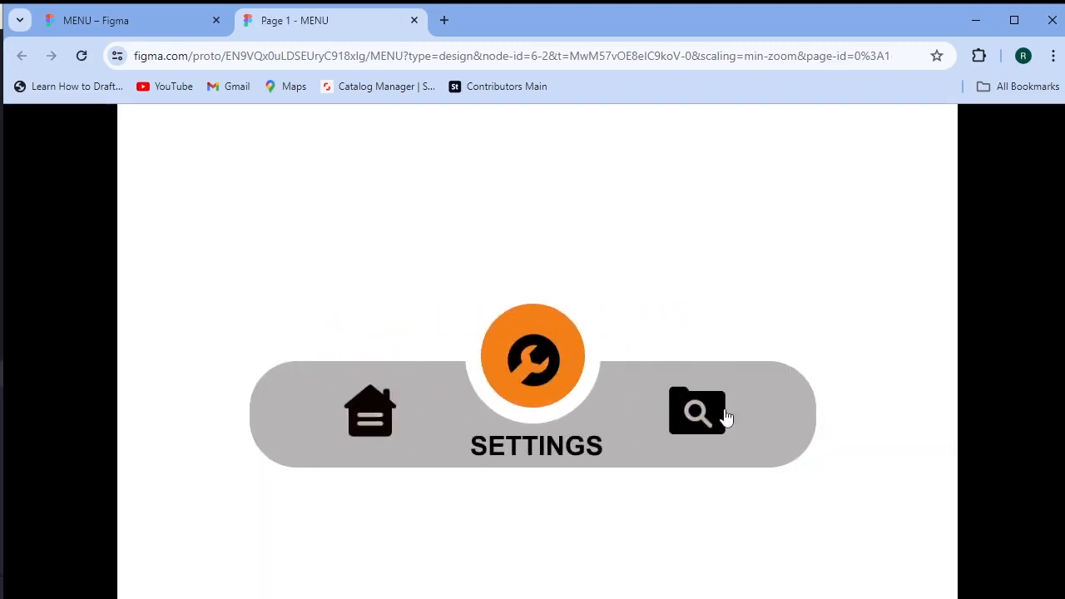
pyautogui.click(724, 411)
pyautogui.click(379, 409)
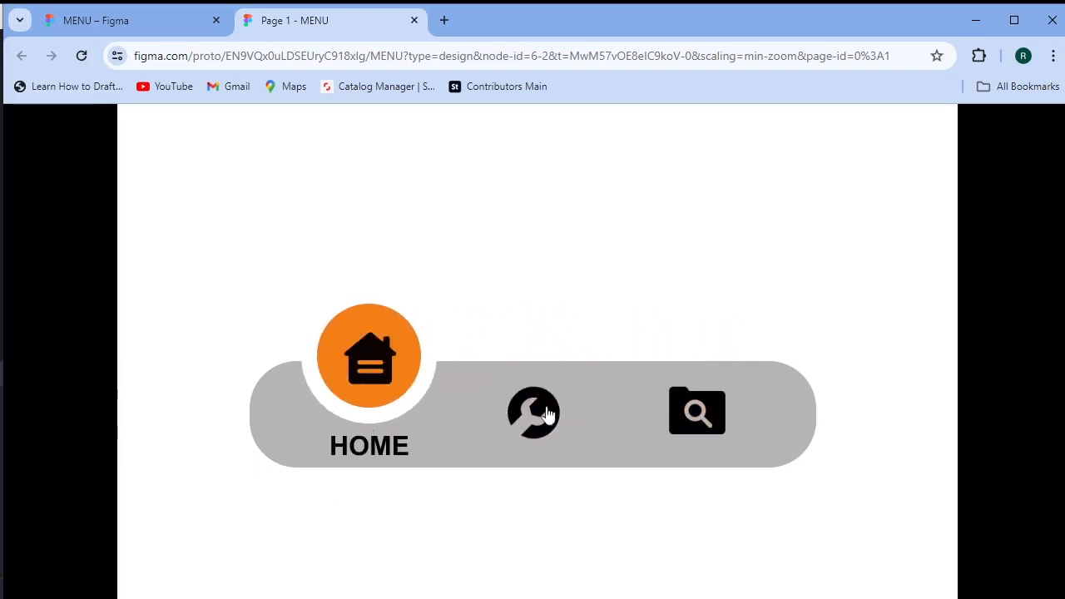
pyautogui.click(550, 409)
pyautogui.click(699, 421)
pyautogui.click(509, 408)
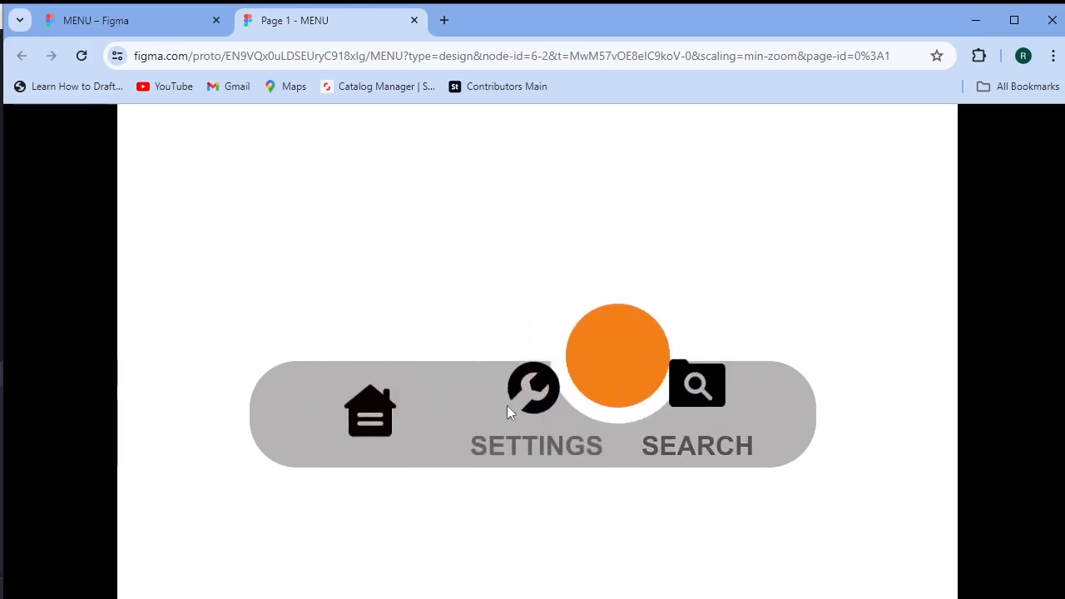
pyautogui.click(384, 402)
pyautogui.click(540, 413)
pyautogui.click(719, 415)
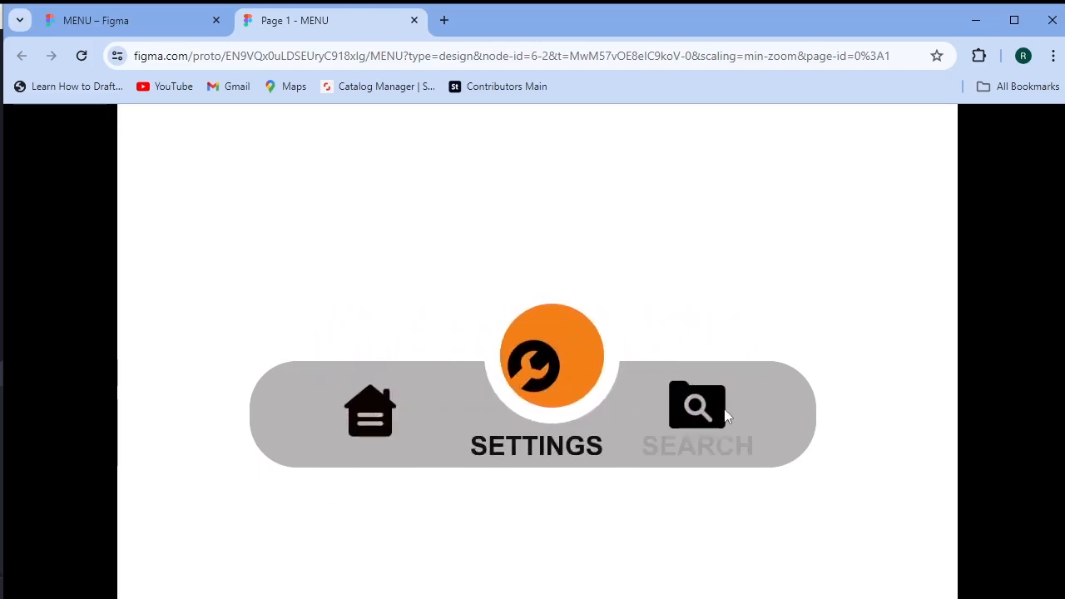